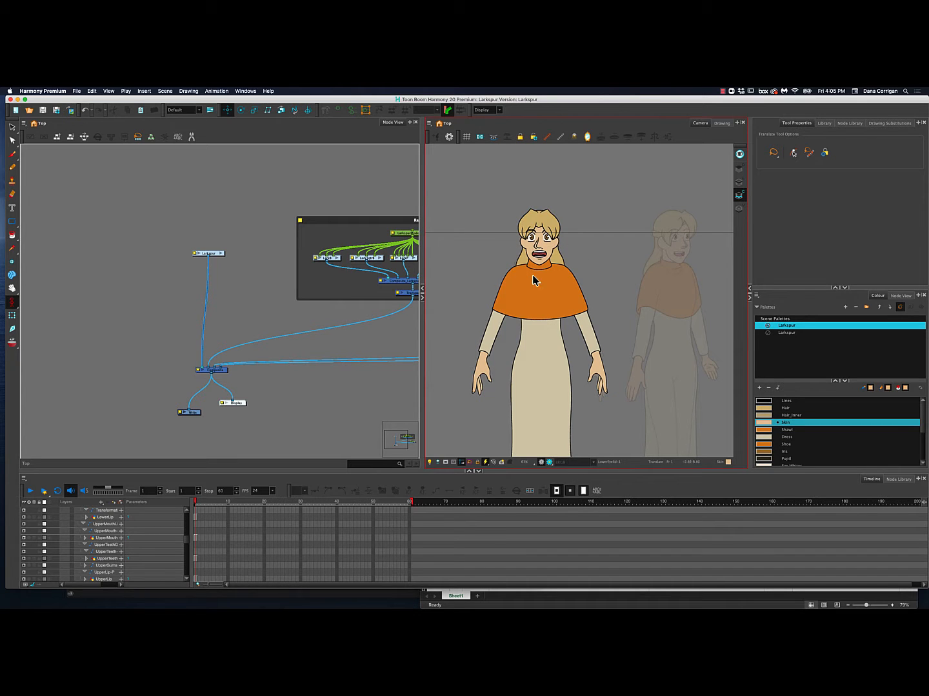
- Open the Larkspur character group's node network and fit the view around the front-facing character
scroll(535, 251, up, 4)
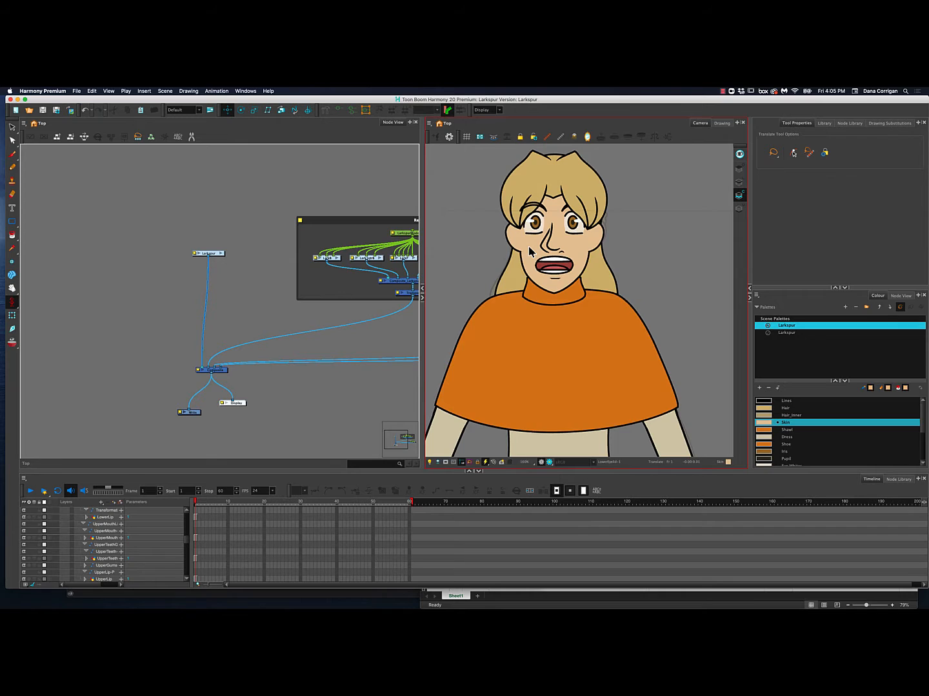
scroll(529, 252, down, 2)
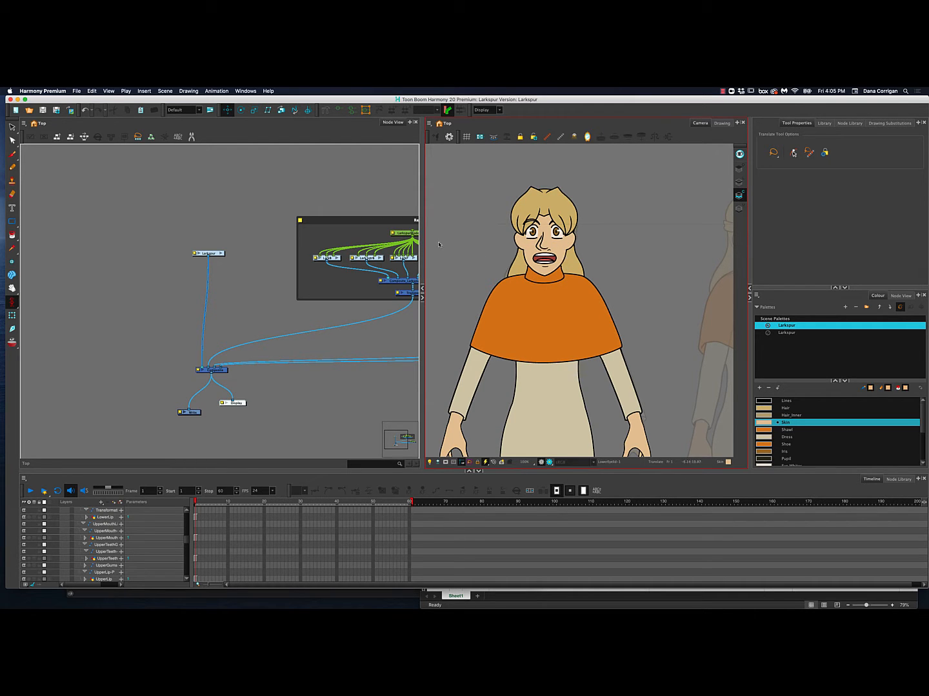
click(321, 189)
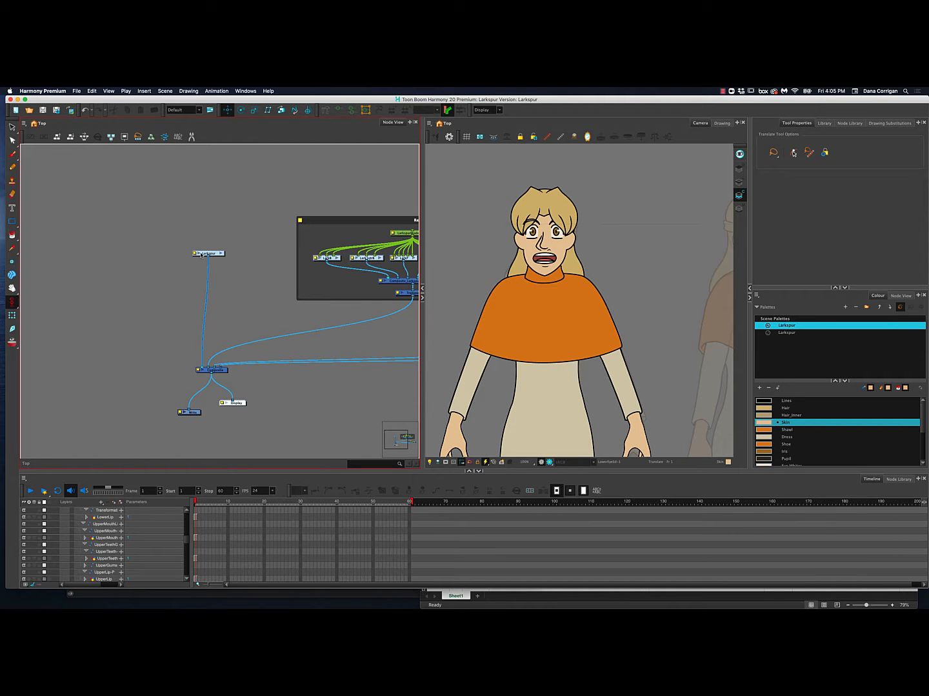
scroll(539, 374, down, 3)
scroll(534, 372, up, 3)
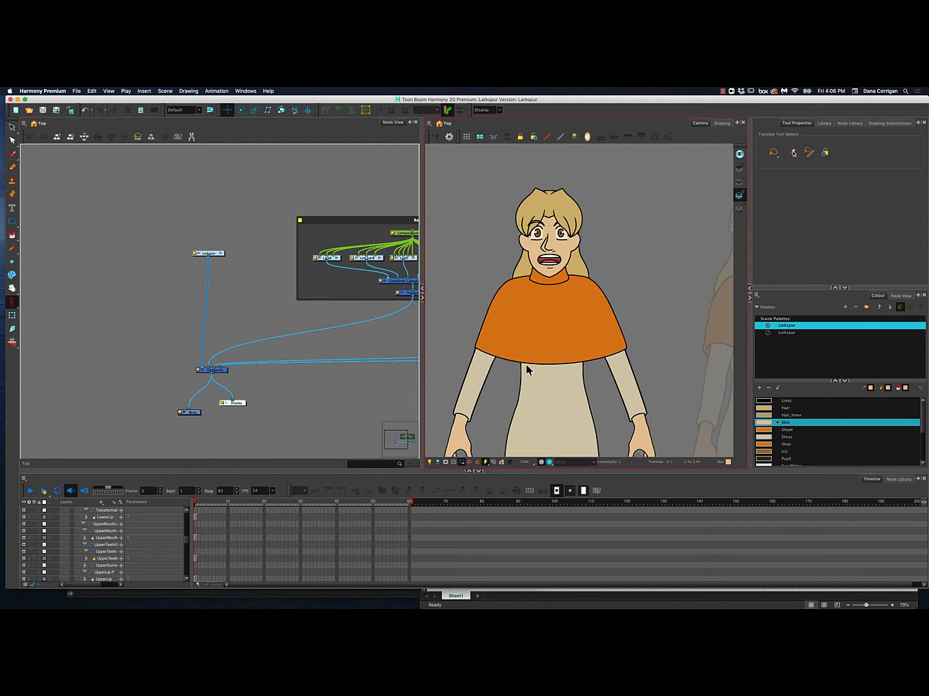
mouse_move(213, 255)
mouse_down()
mouse_move(205, 248)
mouse_move(212, 263)
mouse_up()
click(216, 260)
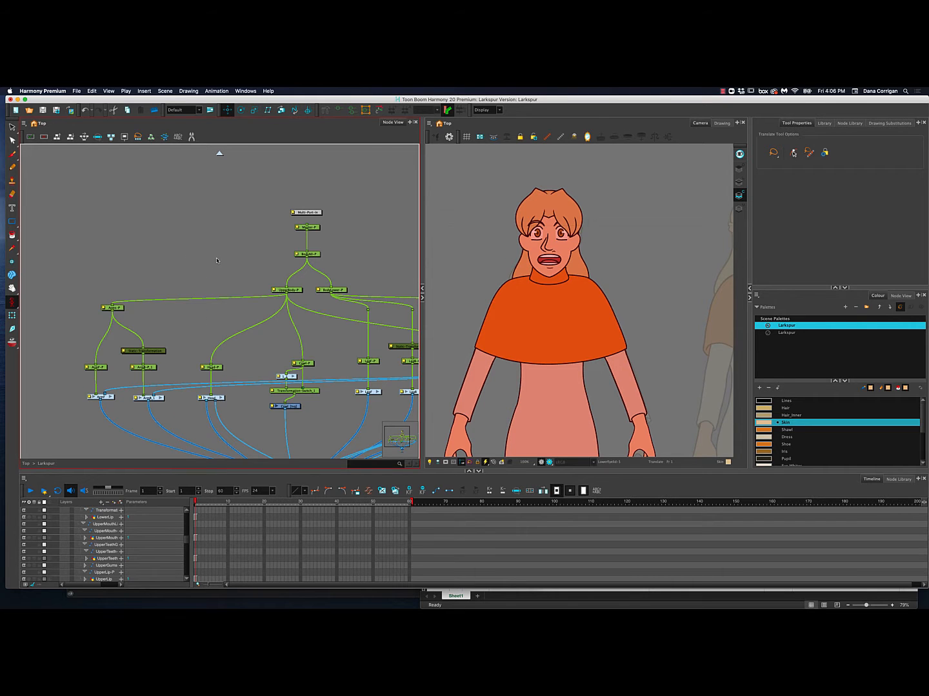
- Test moving the whole character with the master peg and with the full-body peg directly beneath it, undoing each move
click(312, 229)
scroll(555, 386, down, 5)
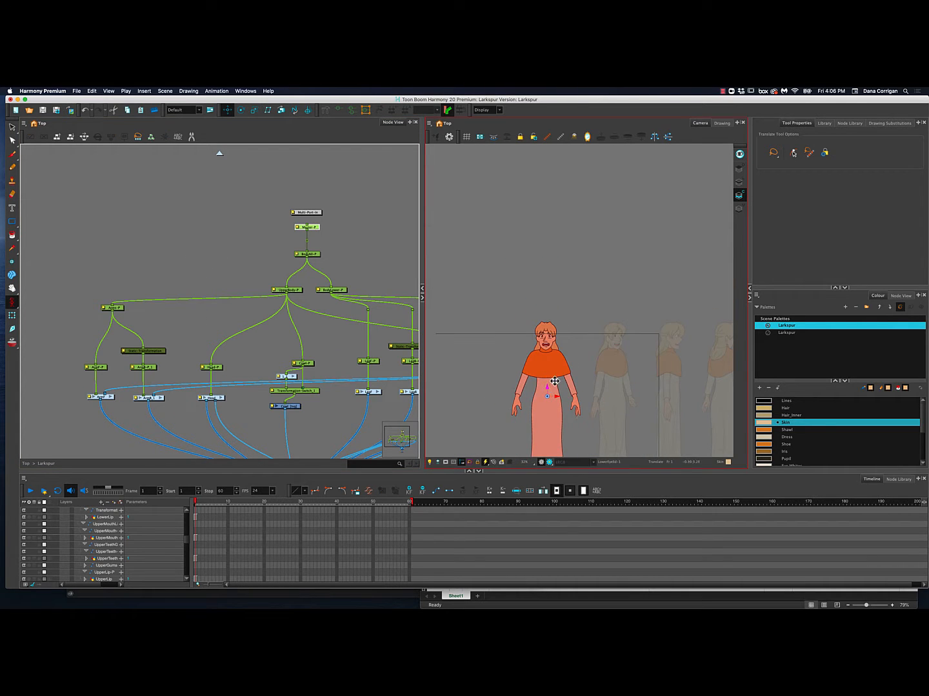
drag(555, 381, 535, 297)
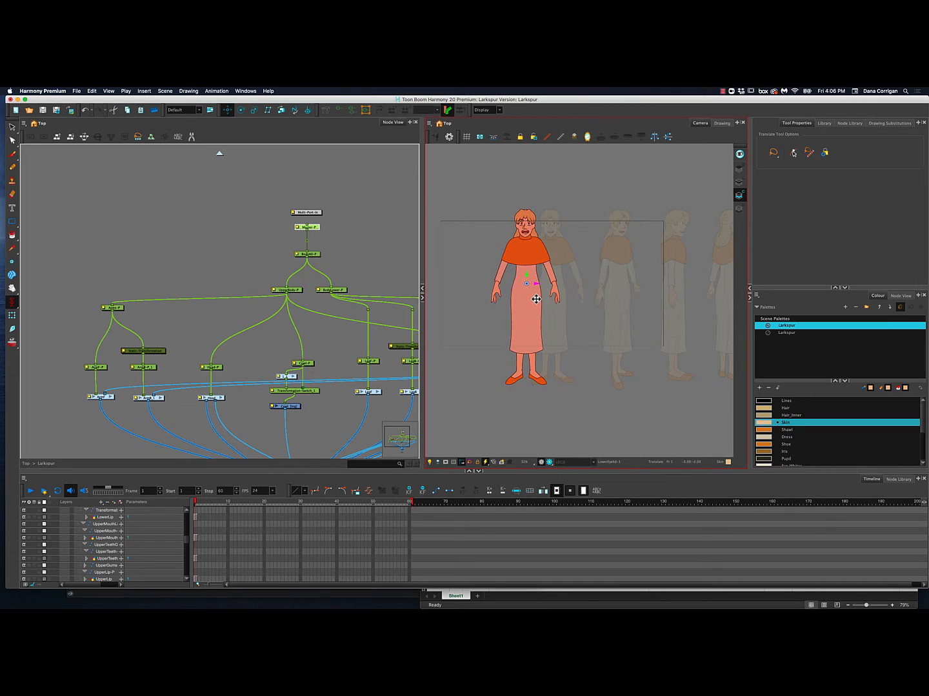
key(super+z)
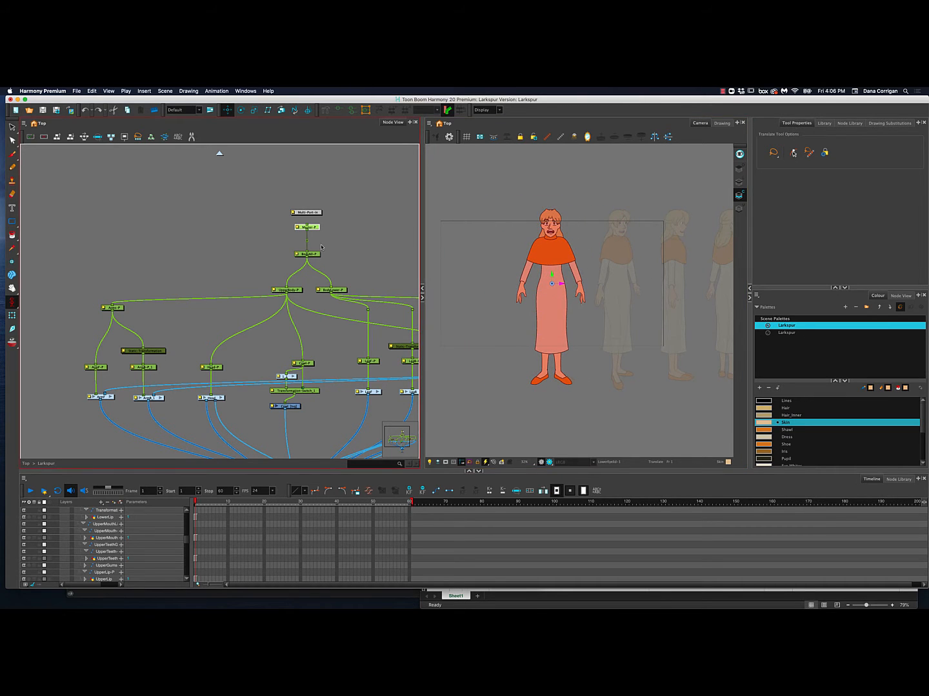
click(316, 254)
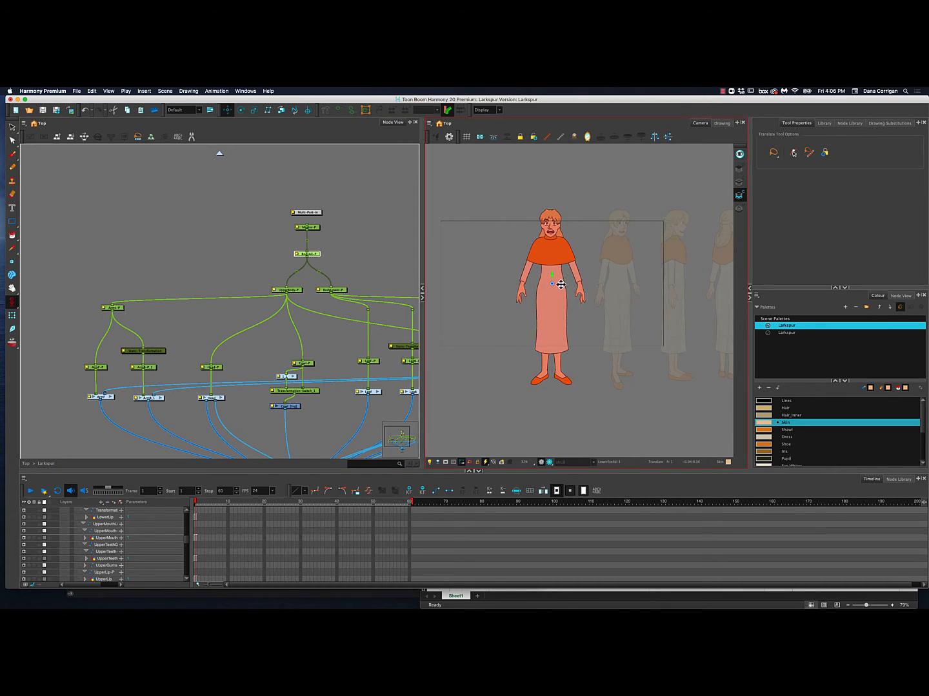
mouse_move(561, 285)
mouse_down()
mouse_move(603, 284)
mouse_move(511, 284)
mouse_move(573, 283)
mouse_move(549, 281)
mouse_up()
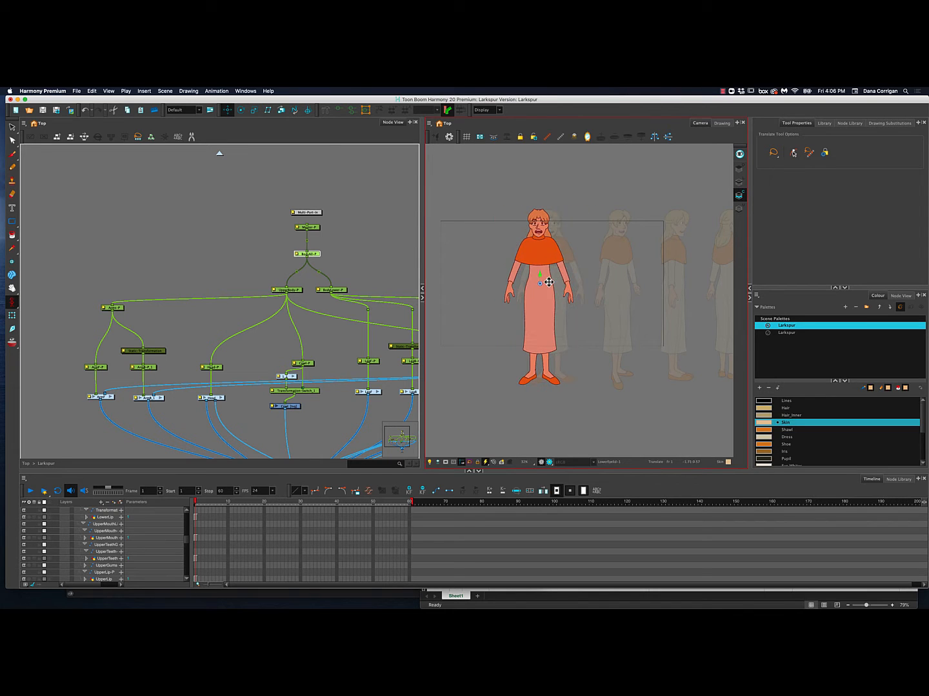
key(super+z)
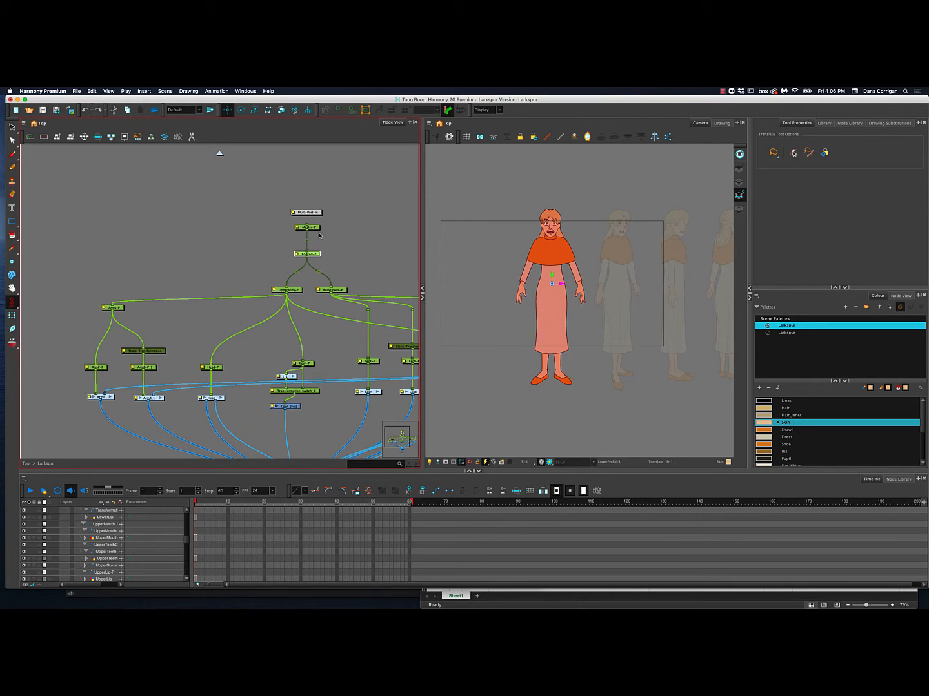
- Test rotating the upper-body peg and the lower-body peg with the Rotate tool, undoing each rotation
click(294, 294)
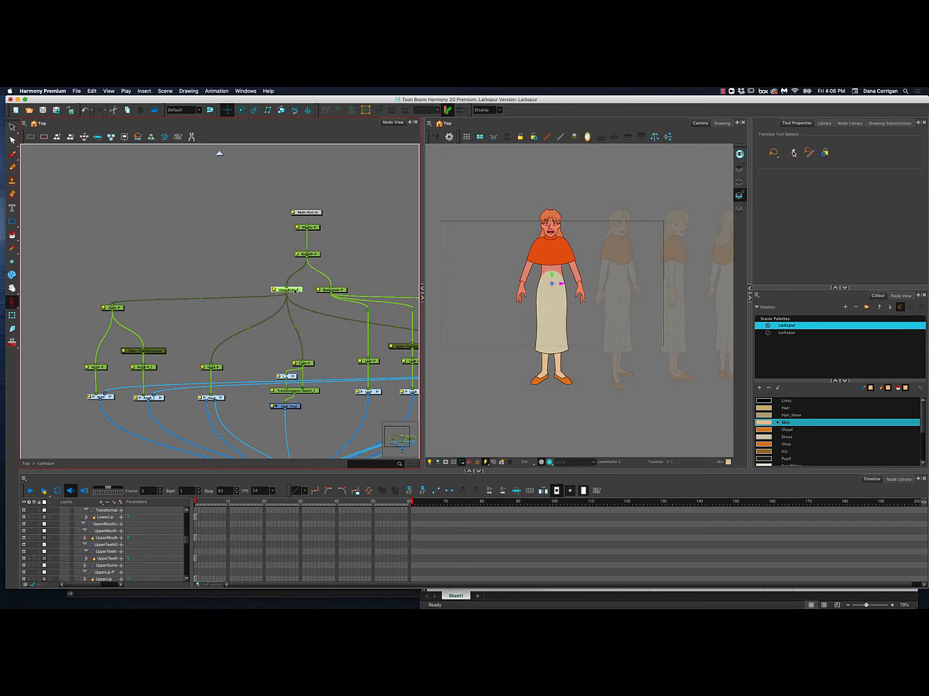
click(240, 110)
drag(584, 234, 557, 223)
key(super+z)
click(333, 291)
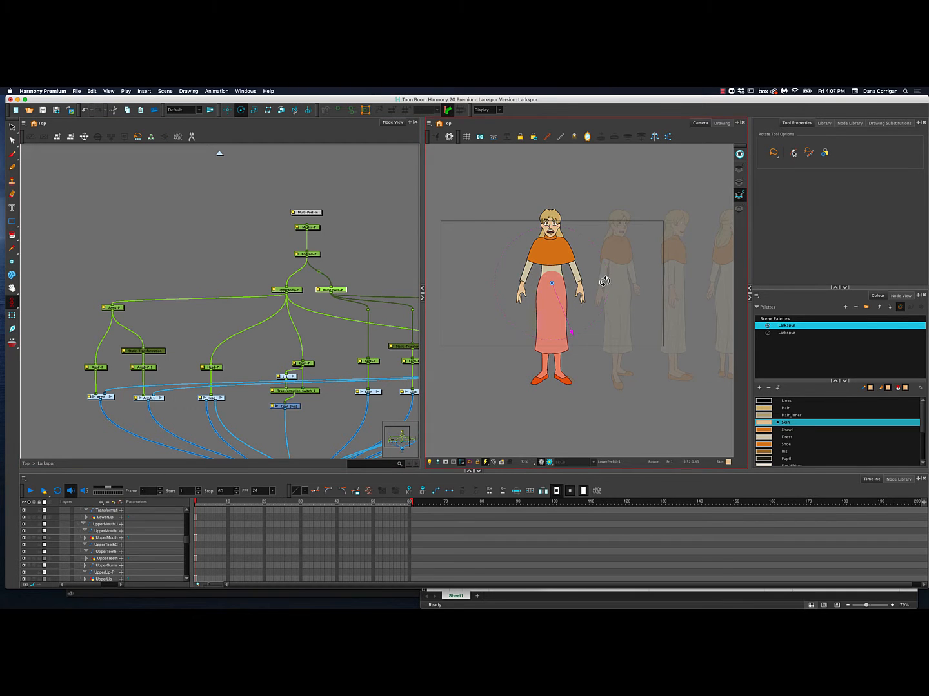
drag(605, 284, 671, 264)
key(super+z)
- Check the shared arms peg, and test rotating the front arm peg and the back arm peg, undoing each rotation
click(113, 308)
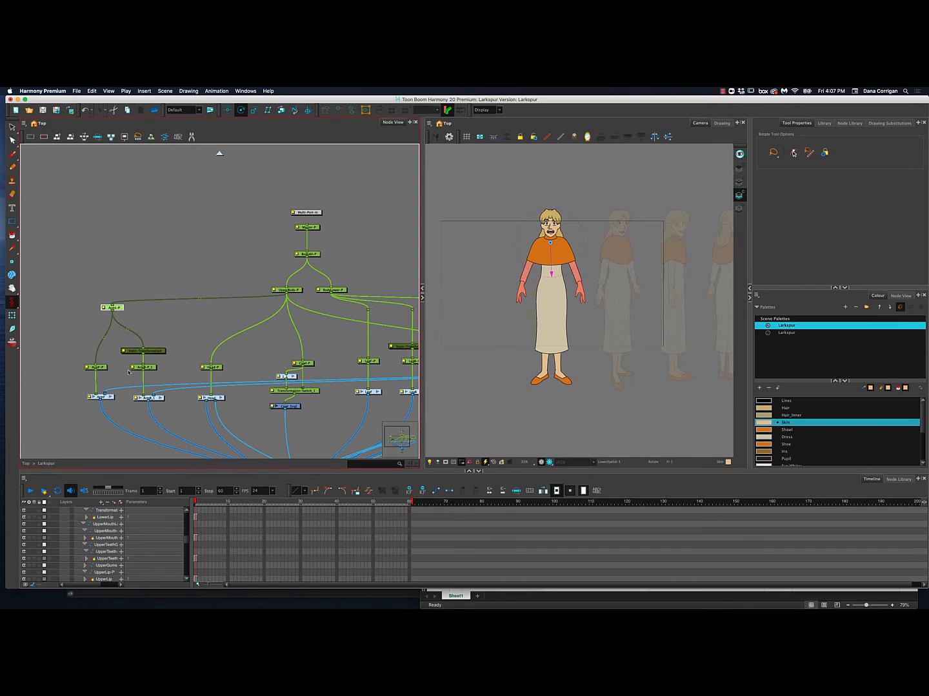
click(102, 369)
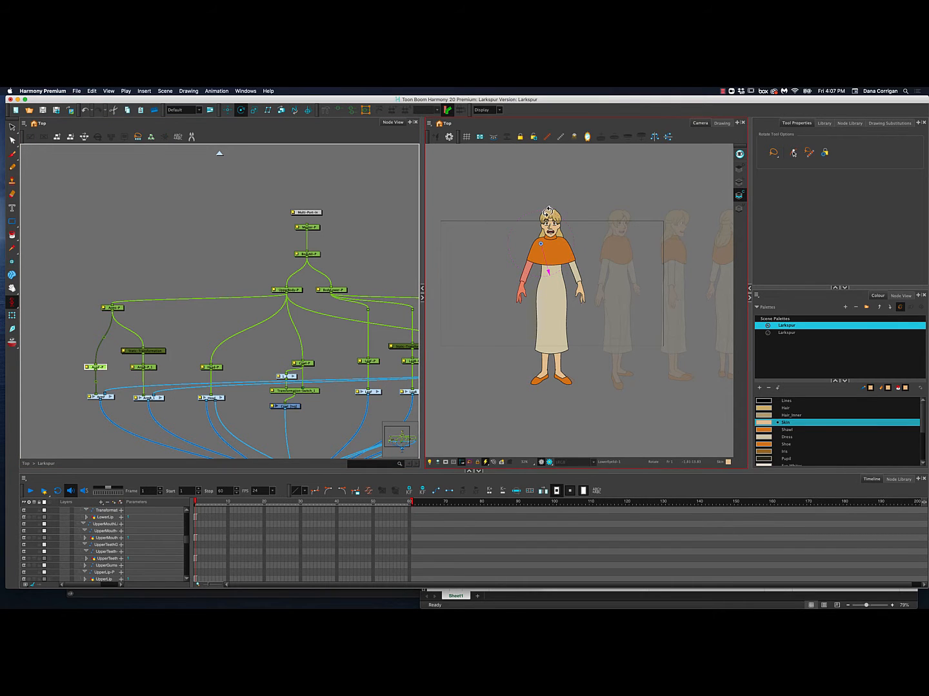
drag(548, 213, 559, 237)
key(ctrl+z)
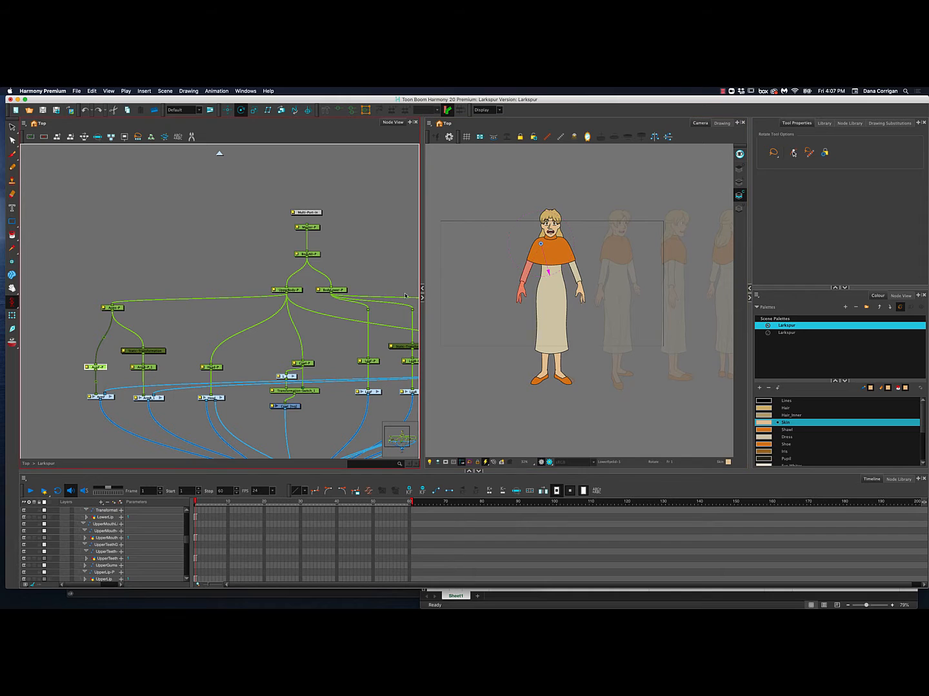
click(145, 368)
drag(581, 219, 566, 218)
key(ctrl+z)
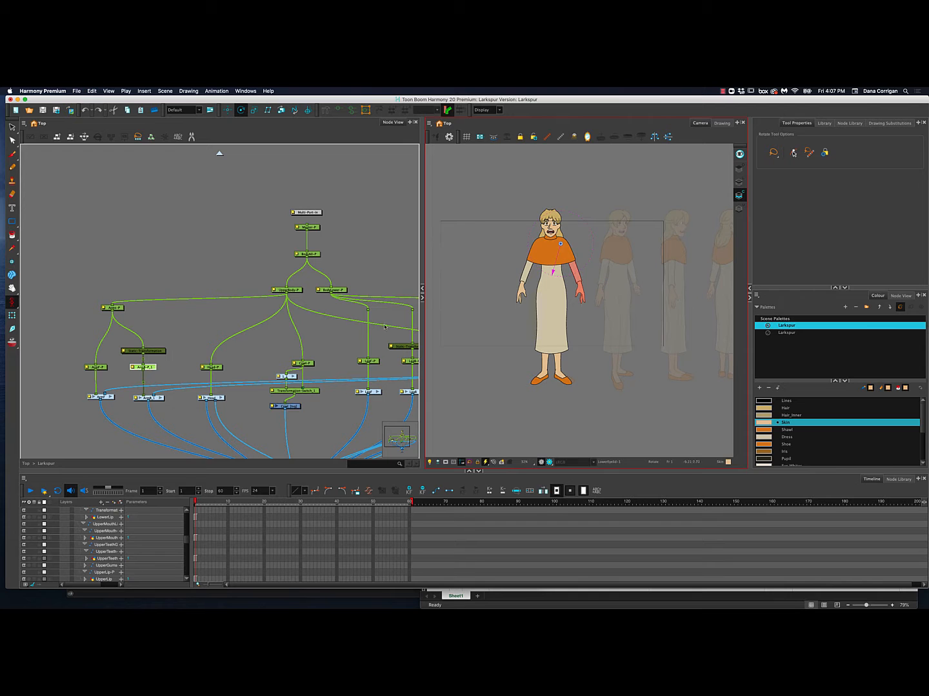
- Open the ArmF group and test rotating its bicep and forearm pegs, undoing the rotations
click(111, 397)
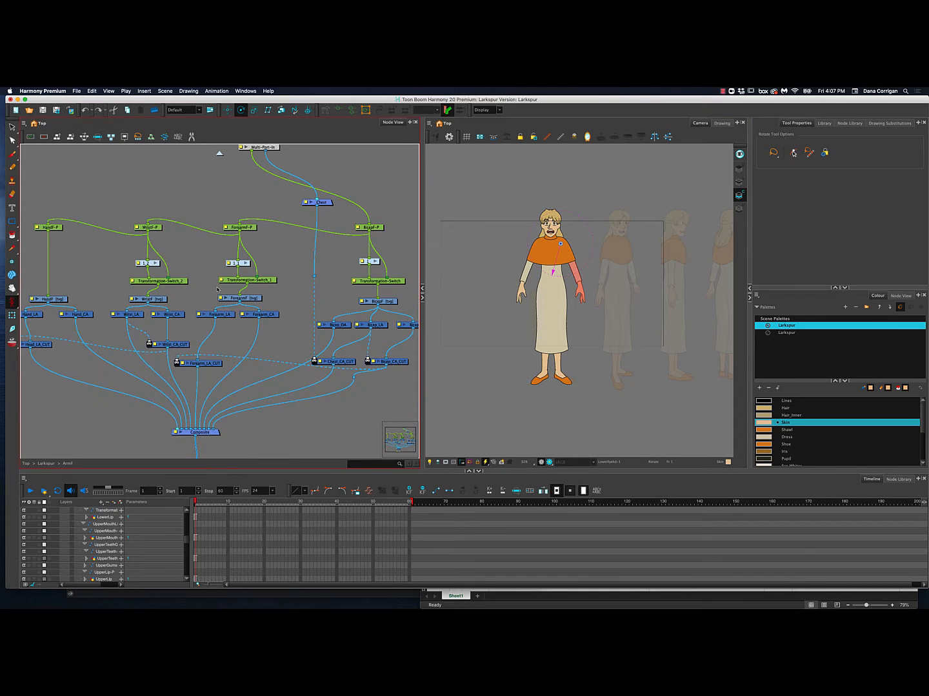
drag(215, 242, 232, 293)
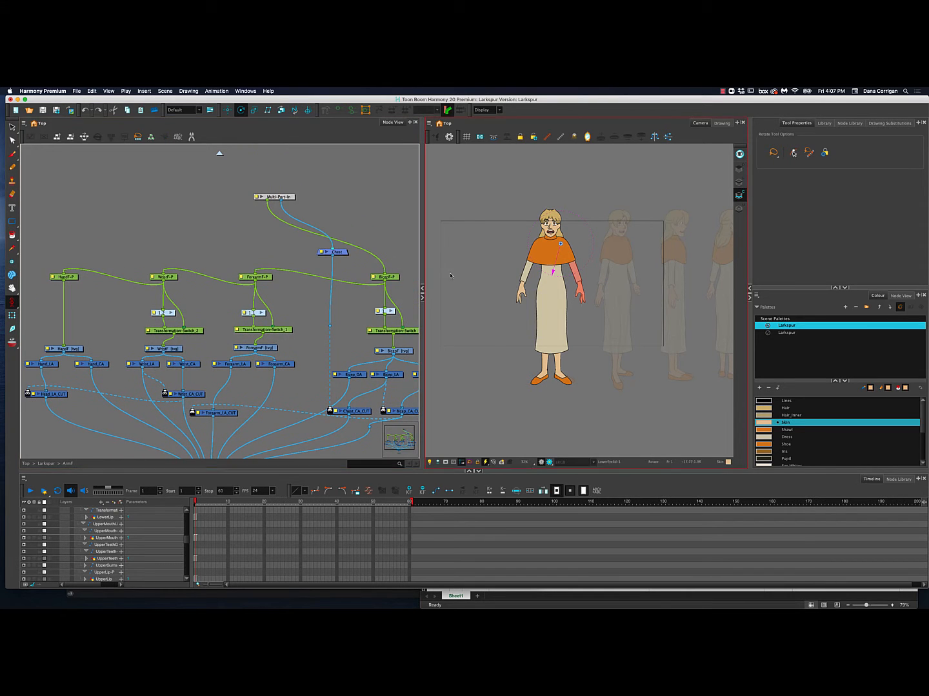
click(385, 277)
mouse_move(539, 215)
mouse_down()
mouse_move(526, 234)
mouse_move(546, 264)
mouse_move(531, 232)
mouse_up()
click(267, 275)
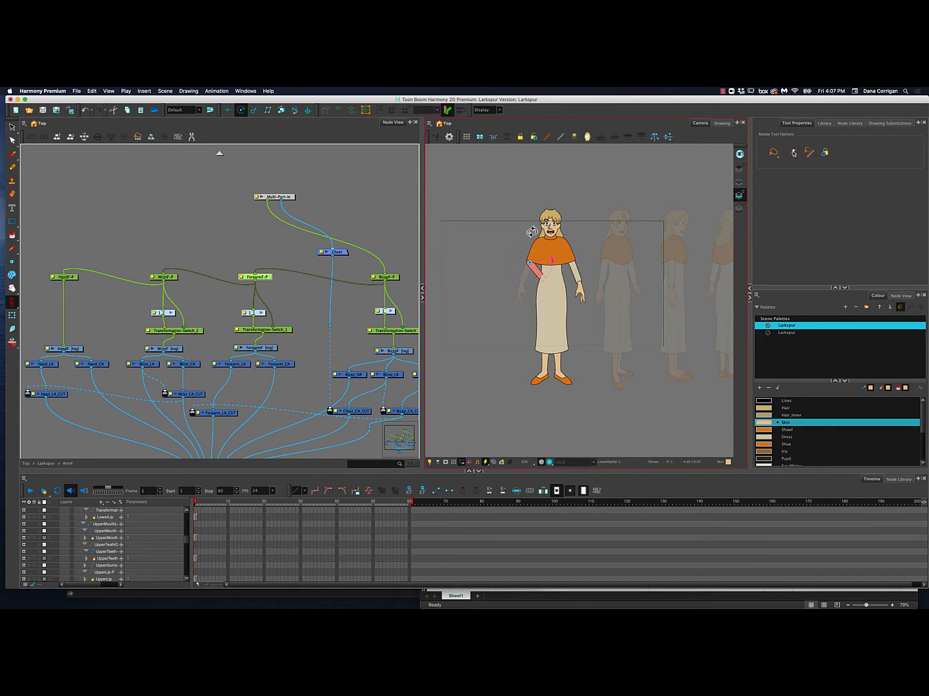
key(super+z)
click(278, 306)
- Test rotating the front arm's wrist peg and hand peg, undoing each rotation
click(166, 277)
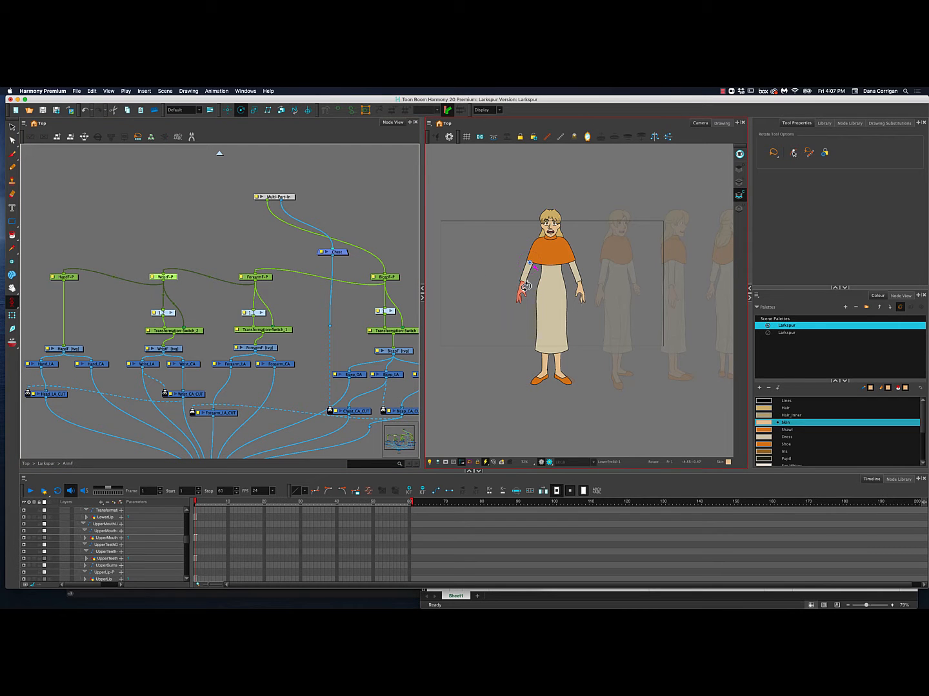
scroll(526, 286, up, 3)
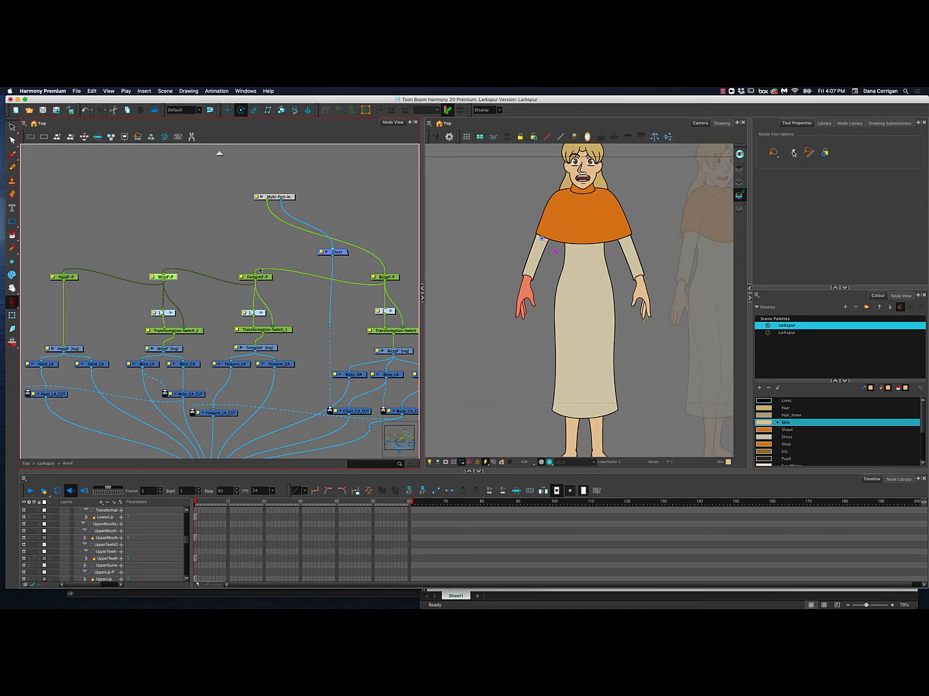
drag(534, 258, 533, 259)
key(super+z)
click(71, 276)
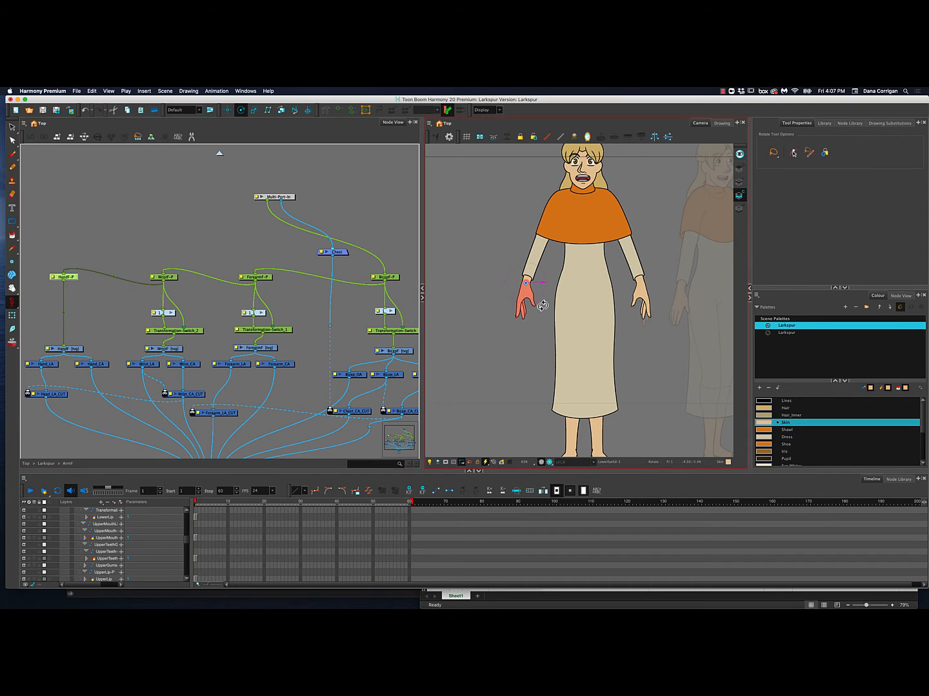
drag(542, 301, 524, 321)
key(super+z)
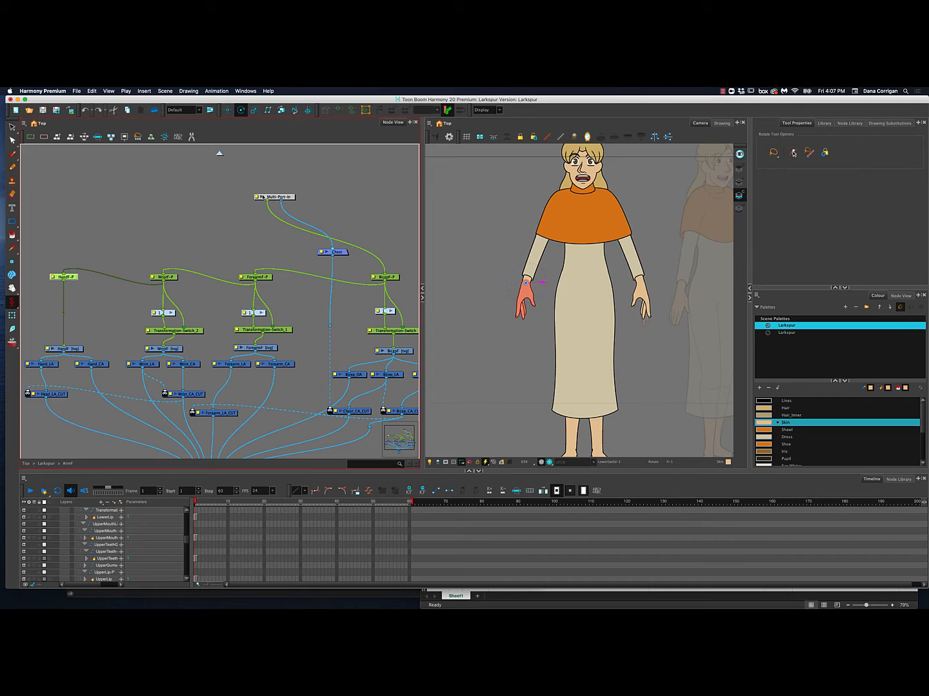
- Return from the ArmF group to the Larkspur level and open the ArmB_1 group
double_click(262, 198)
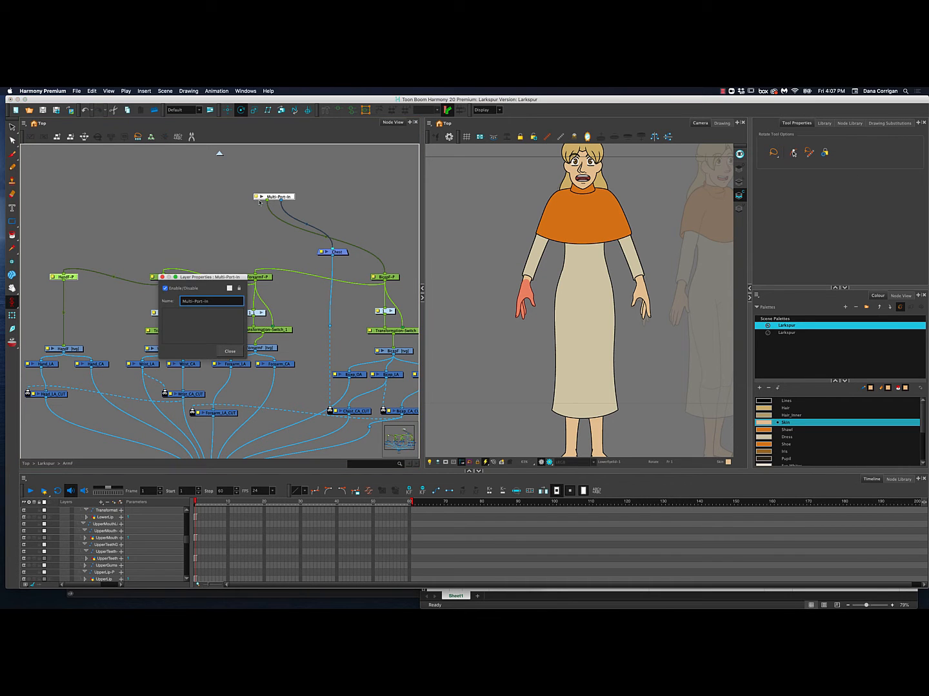
click(229, 351)
click(220, 155)
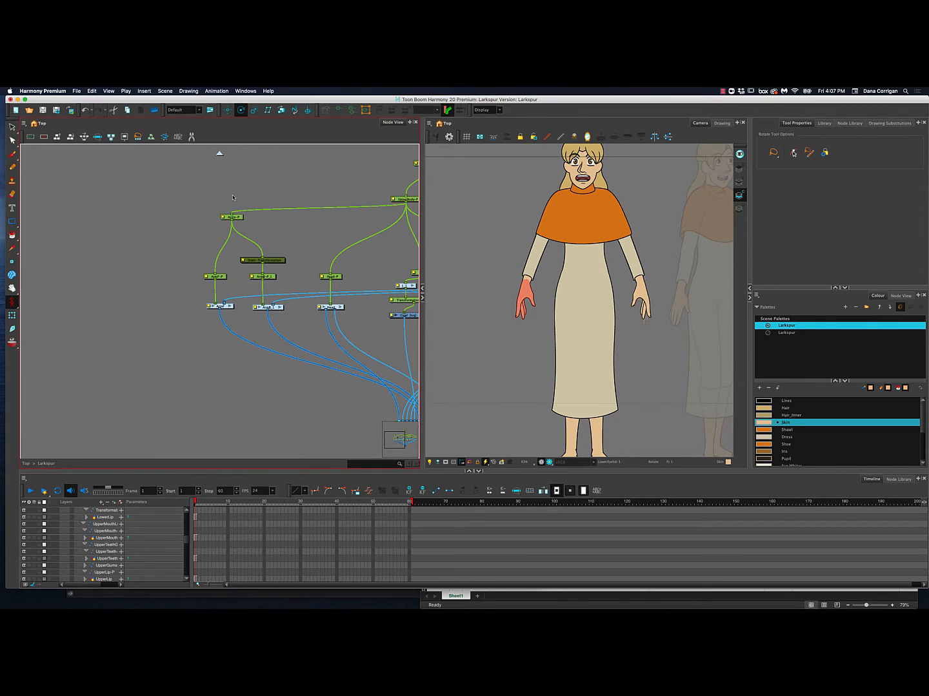
drag(369, 256, 223, 251)
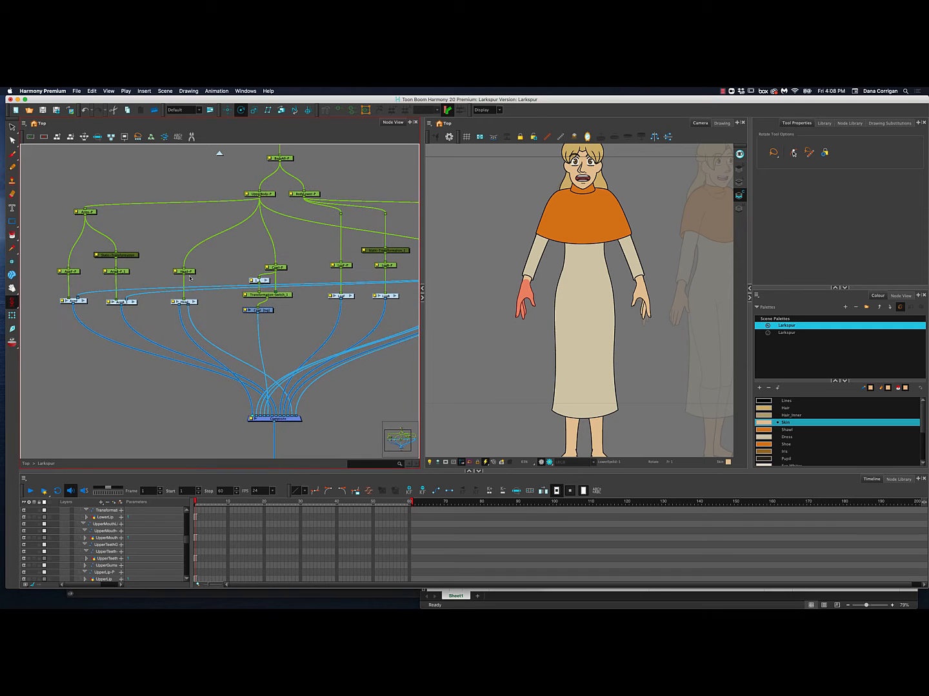
click(119, 301)
click(108, 303)
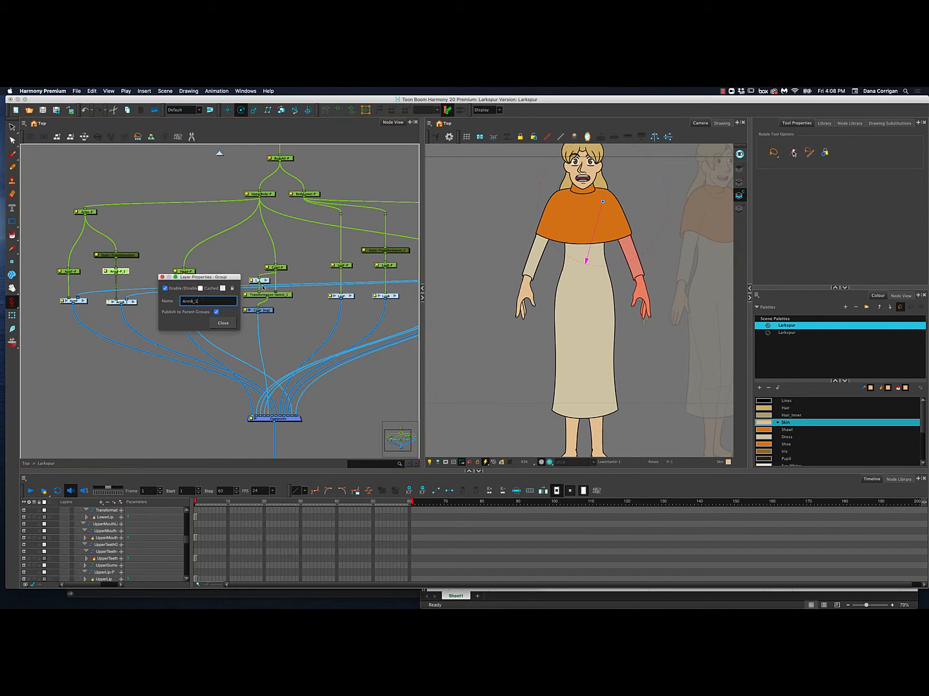
click(225, 326)
click(134, 303)
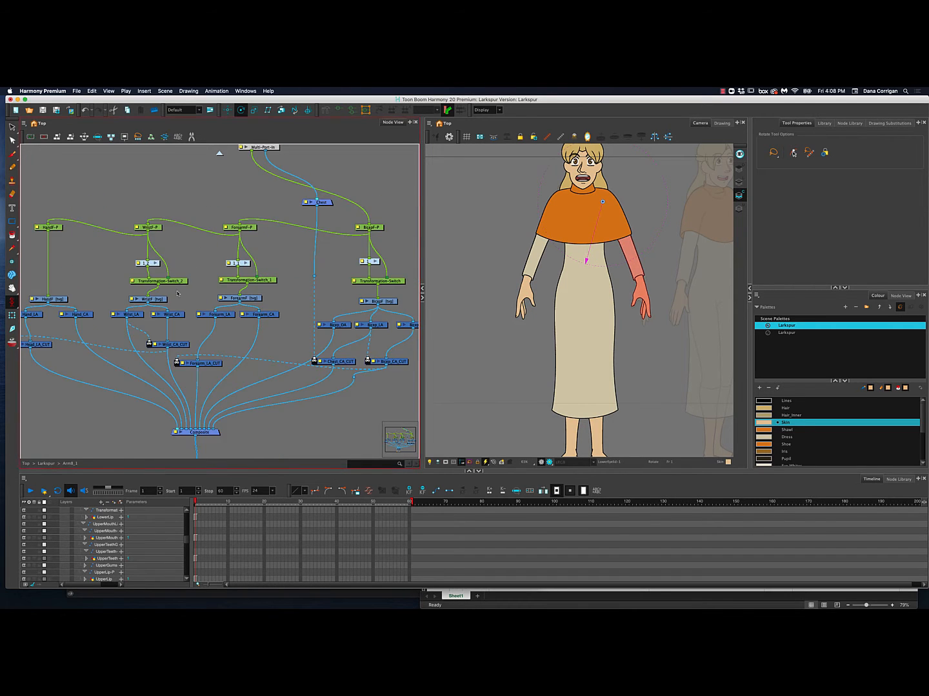
- Test rotating the bicep and forearm pegs in the ArmB_1 group, undoing the rotations
drag(327, 251, 288, 266)
click(339, 242)
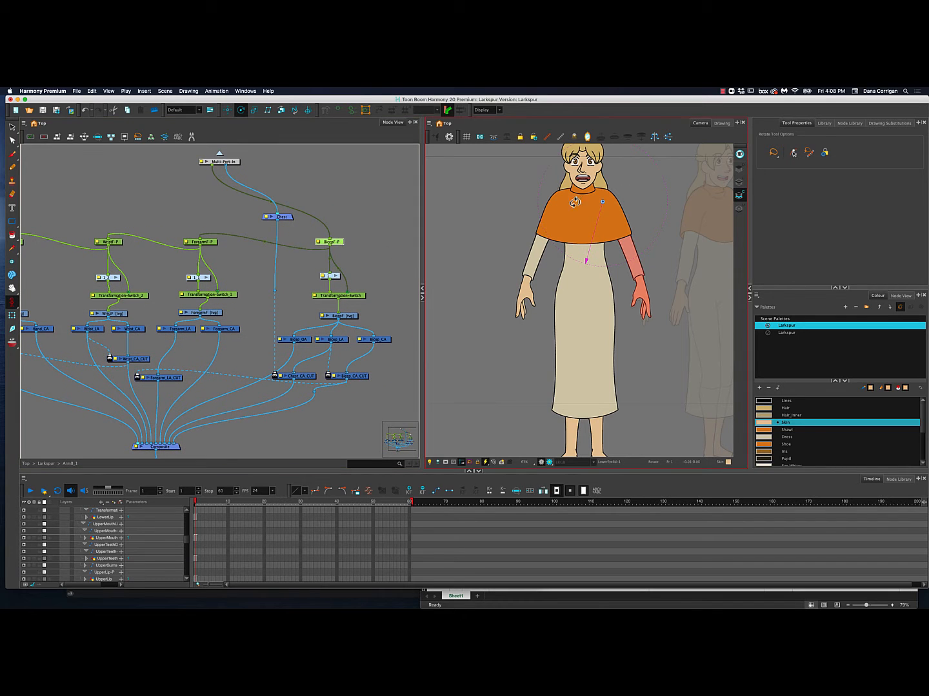
drag(659, 200, 648, 178)
key(super+z)
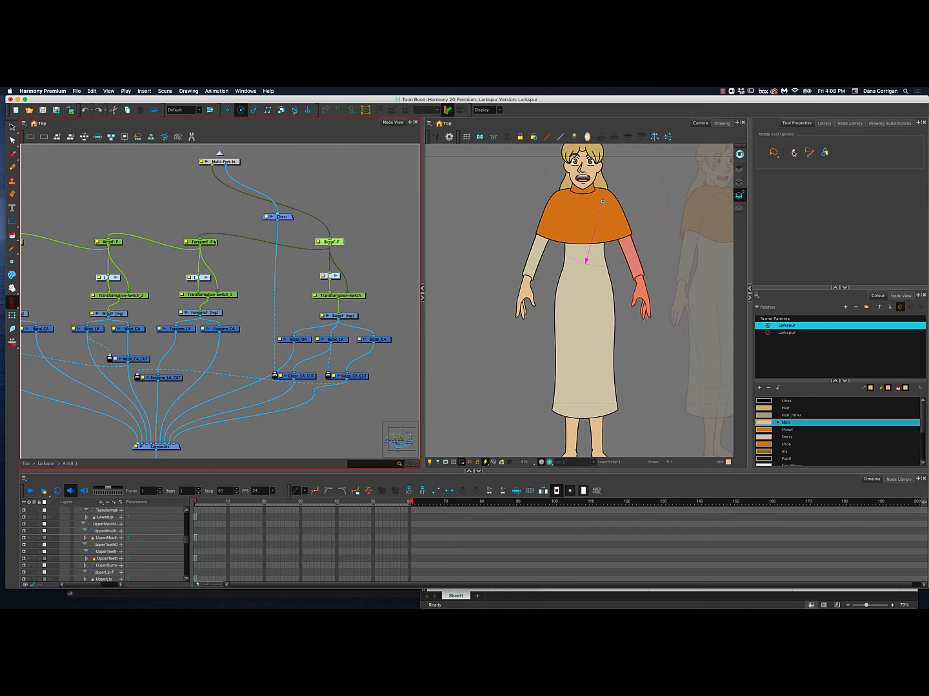
click(215, 242)
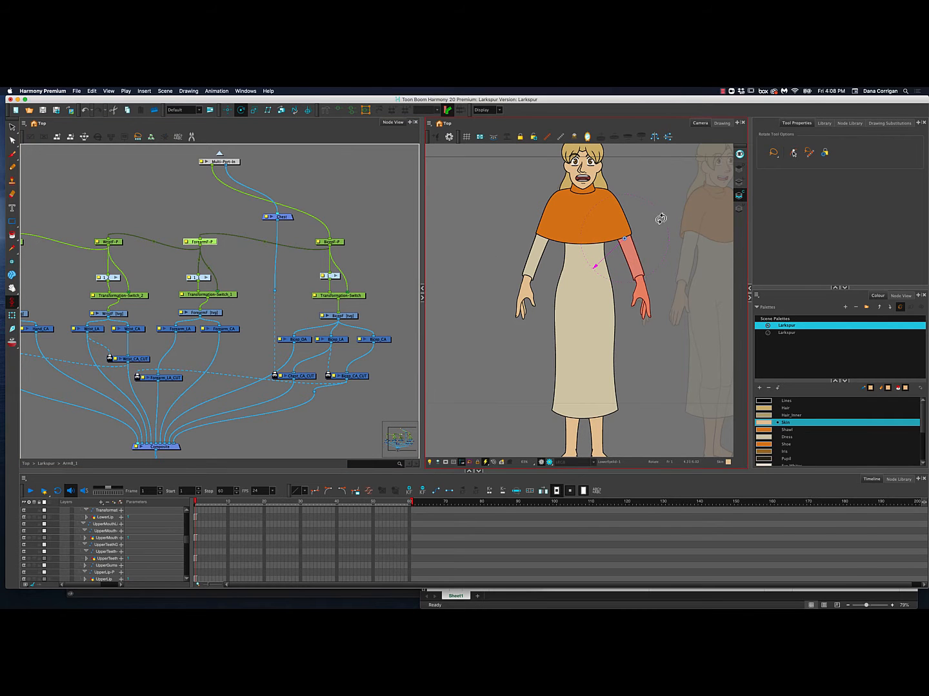
drag(660, 220, 634, 234)
click(348, 271)
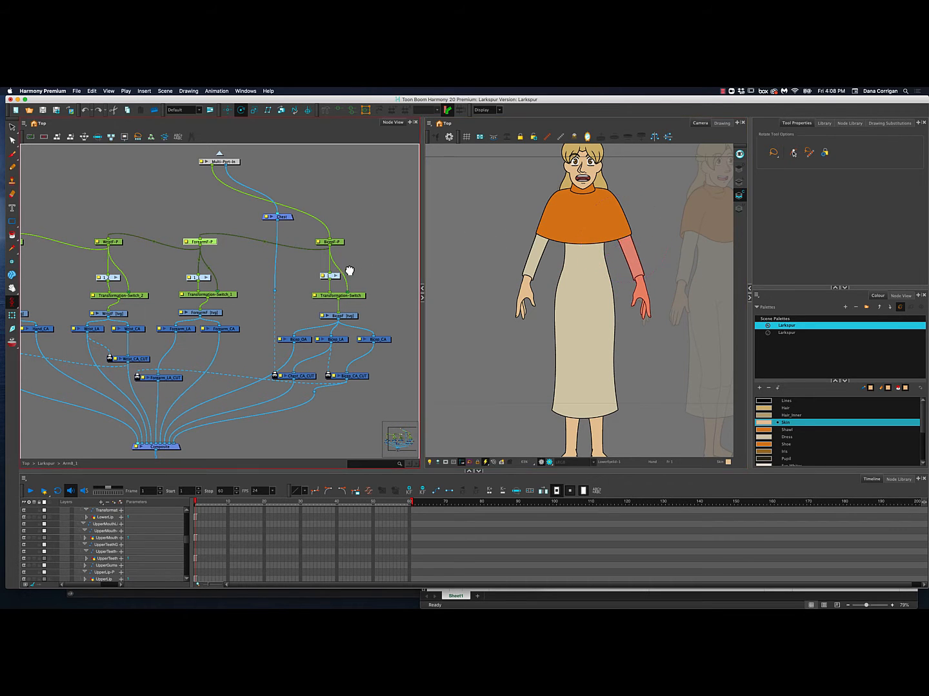
- Select the wrist peg and the hand peg in the ArmB_1 group in turn to check which parts they control
drag(348, 271, 403, 271)
click(173, 243)
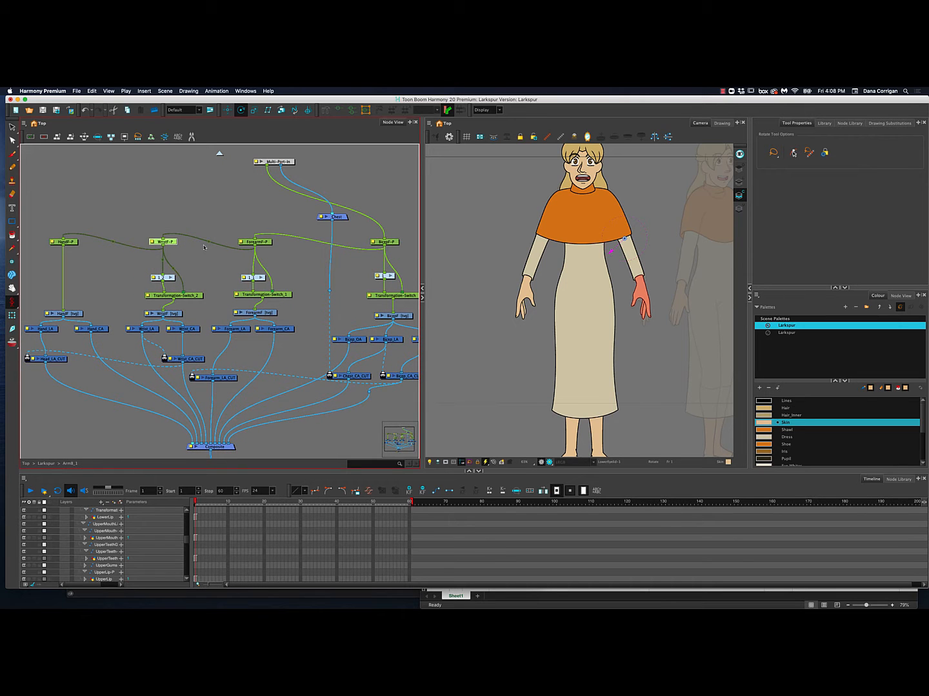
click(64, 241)
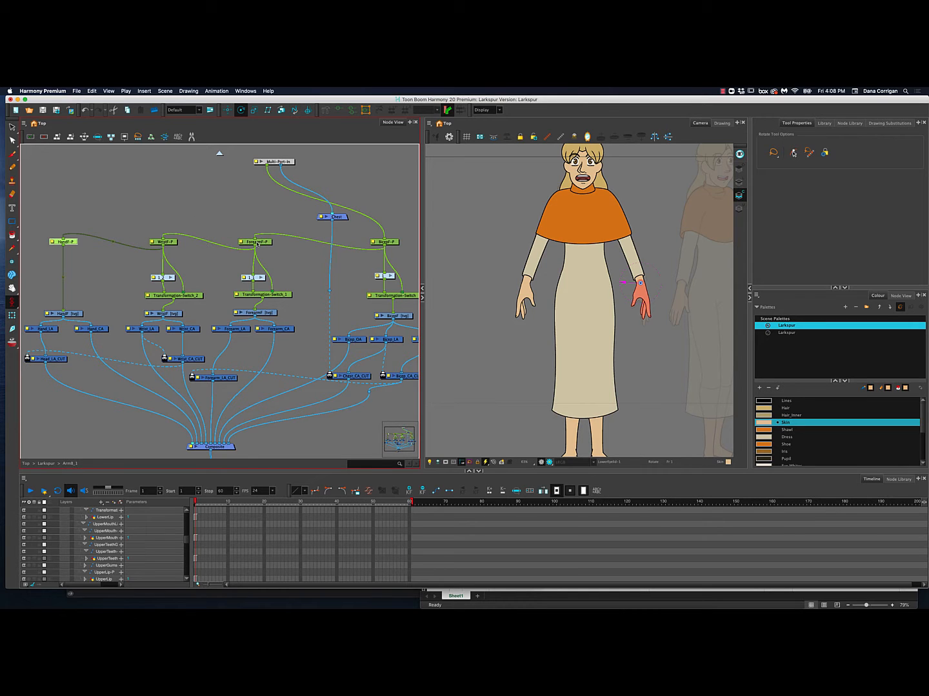
- Select the wrist and forearm pegs in the ArmB_1 group and test rotating the hand peg, undoing the rotation
drag(257, 249, 65, 240)
click(169, 241)
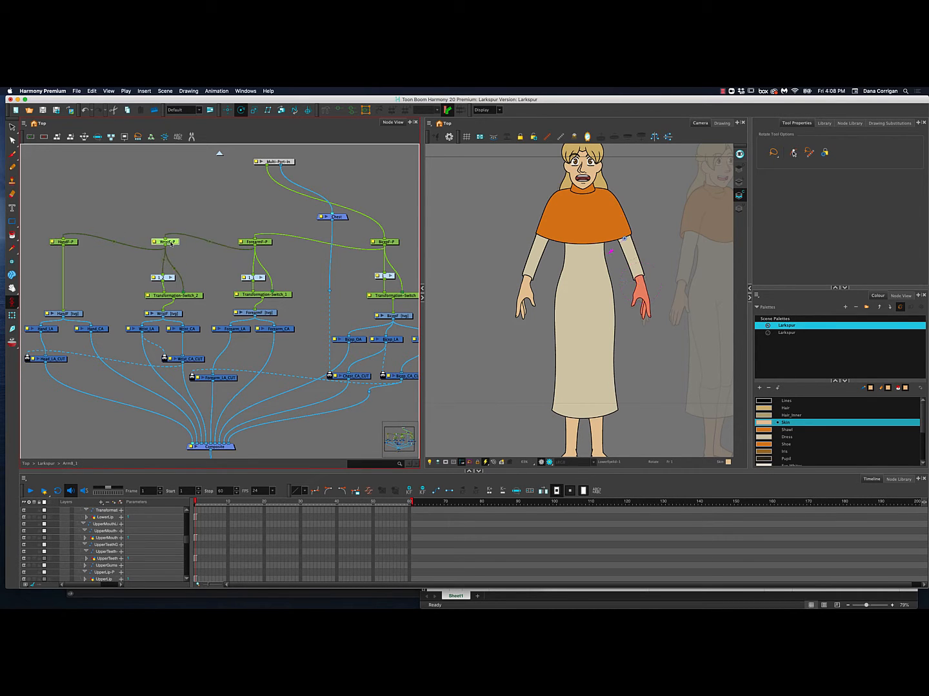
key(super+z)
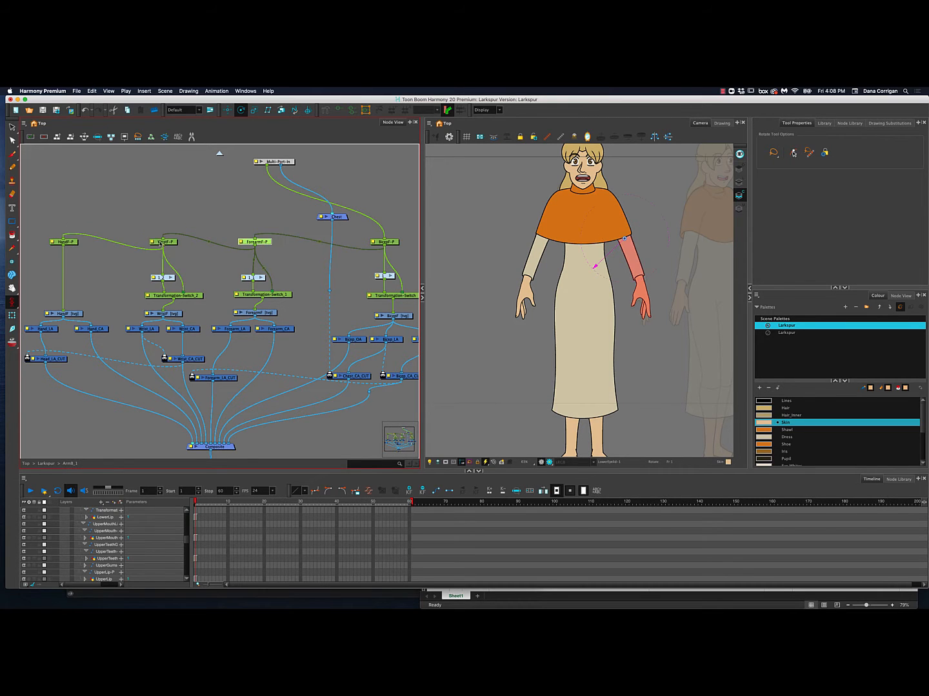
click(71, 242)
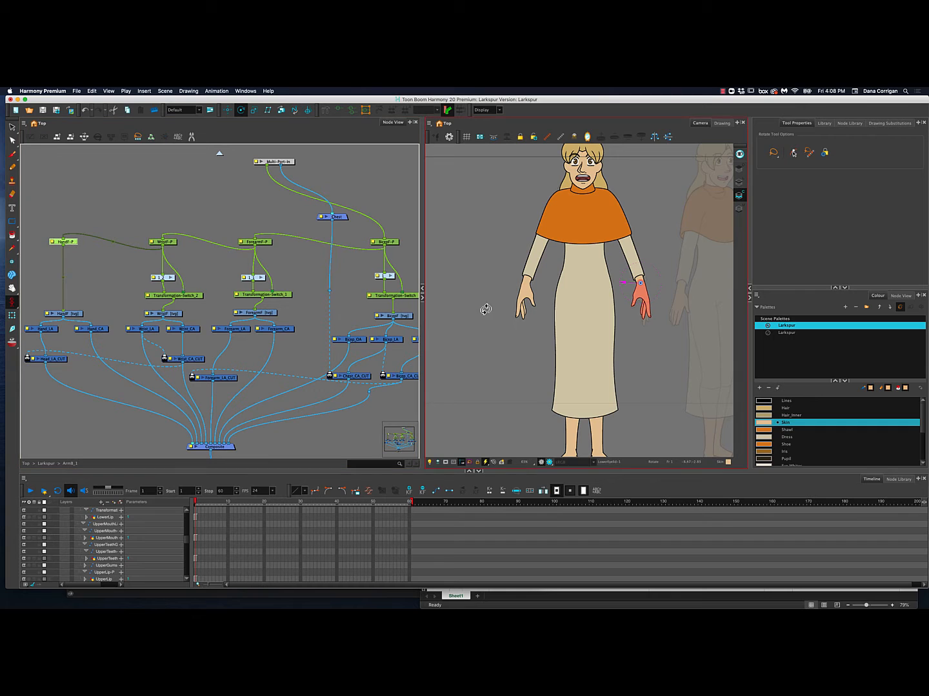
drag(658, 294, 658, 286)
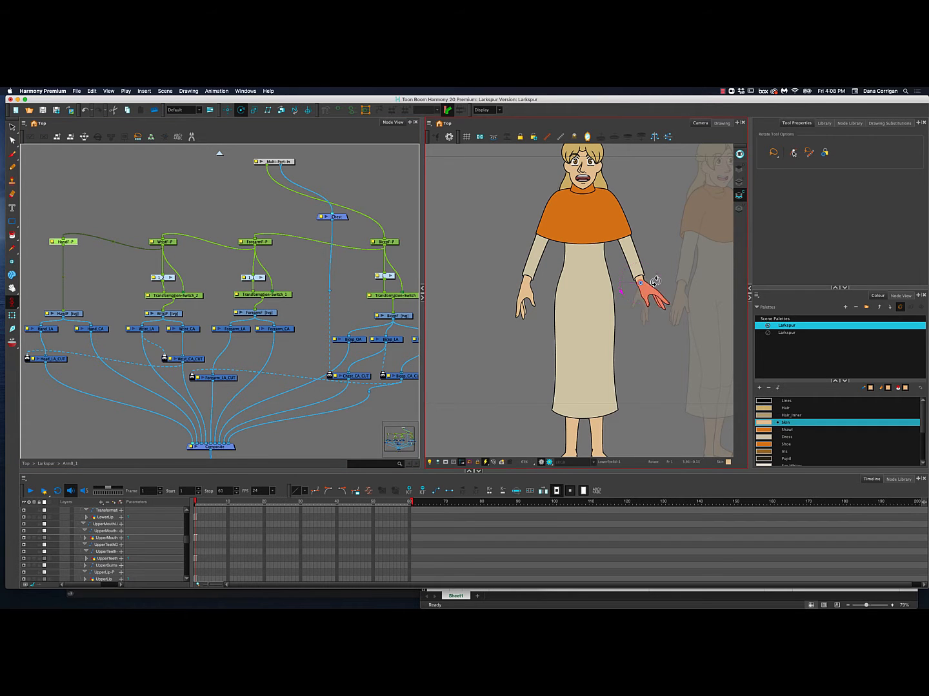
key(super+z)
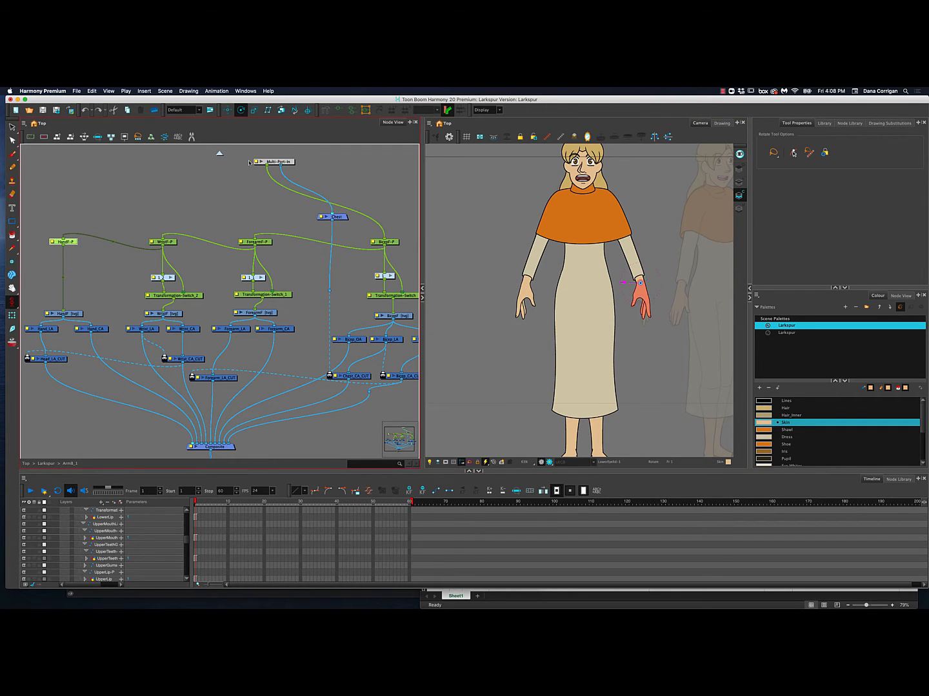
- Return to the Larkspur level and test rotating the head peg, undoing the rotation
click(220, 154)
drag(281, 264, 261, 269)
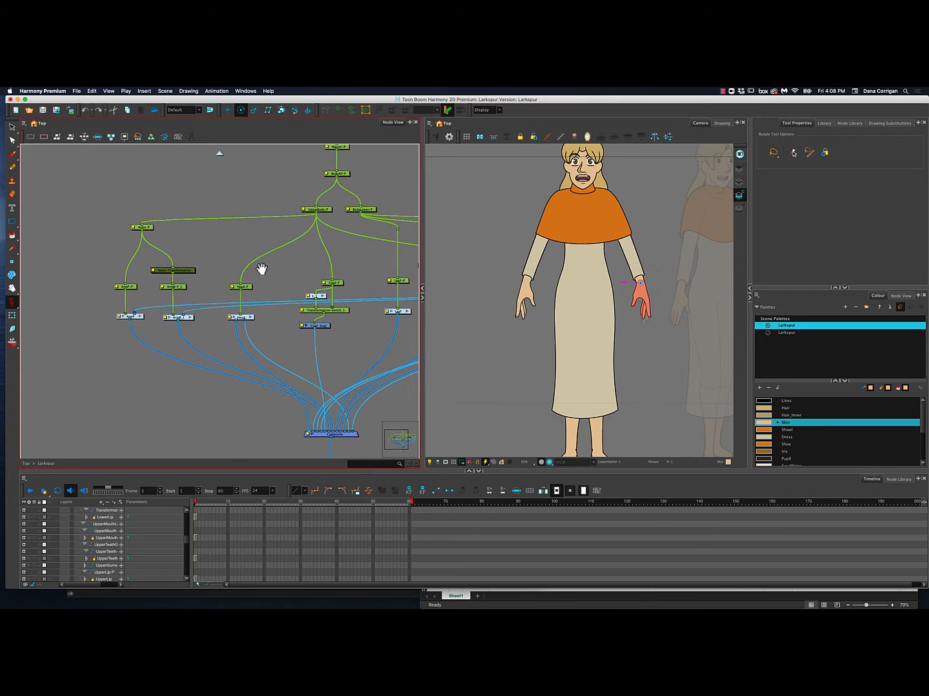
click(241, 287)
drag(480, 230, 433, 266)
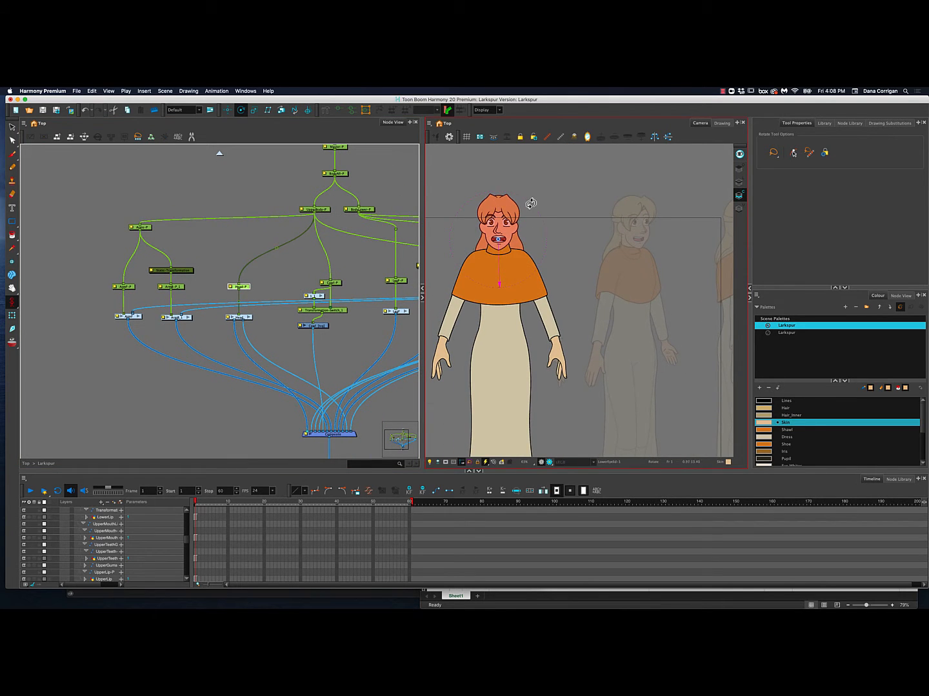
drag(531, 203, 521, 238)
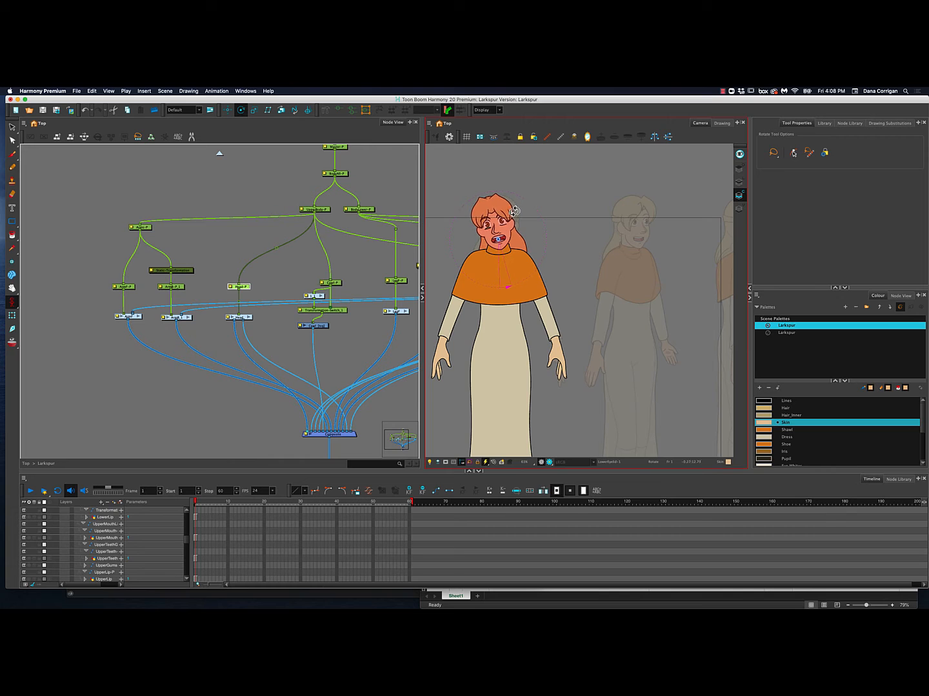
key(super+z)
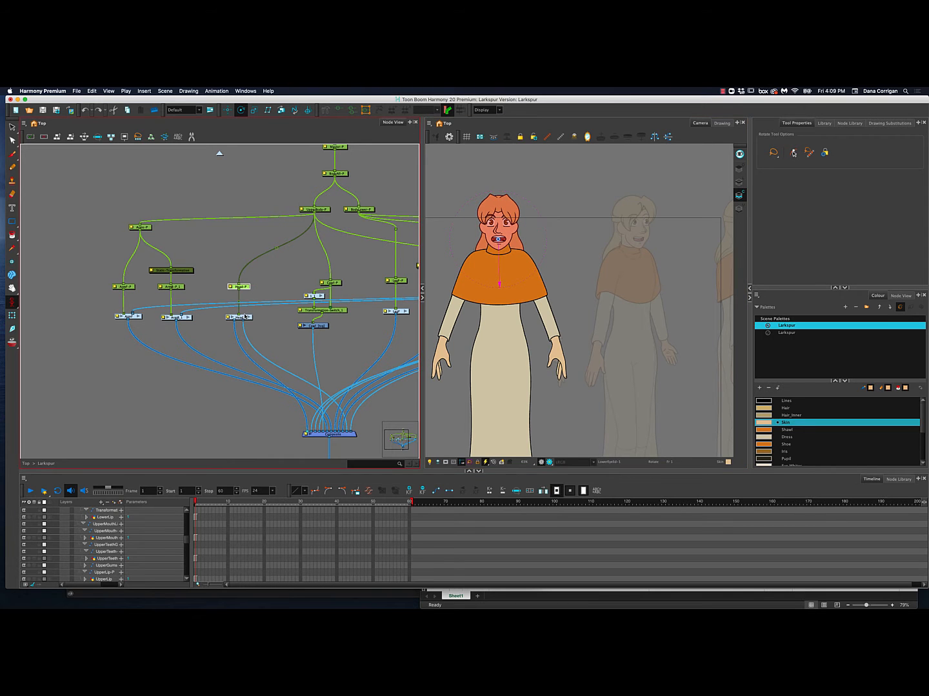
- Open the Head group and locate the peg that controls all the bangs
click(248, 318)
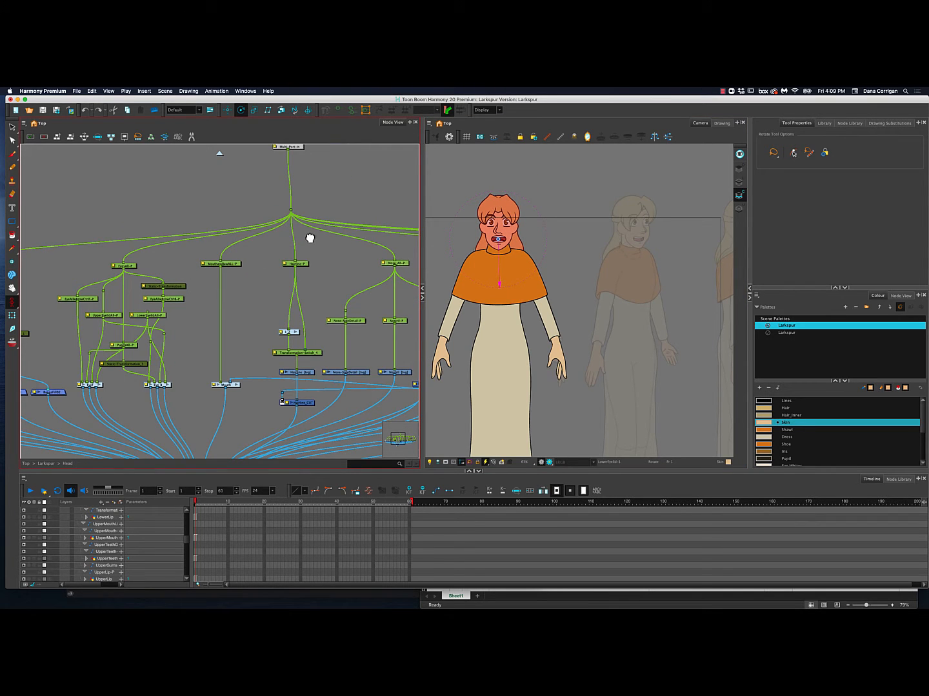
drag(311, 238, 372, 247)
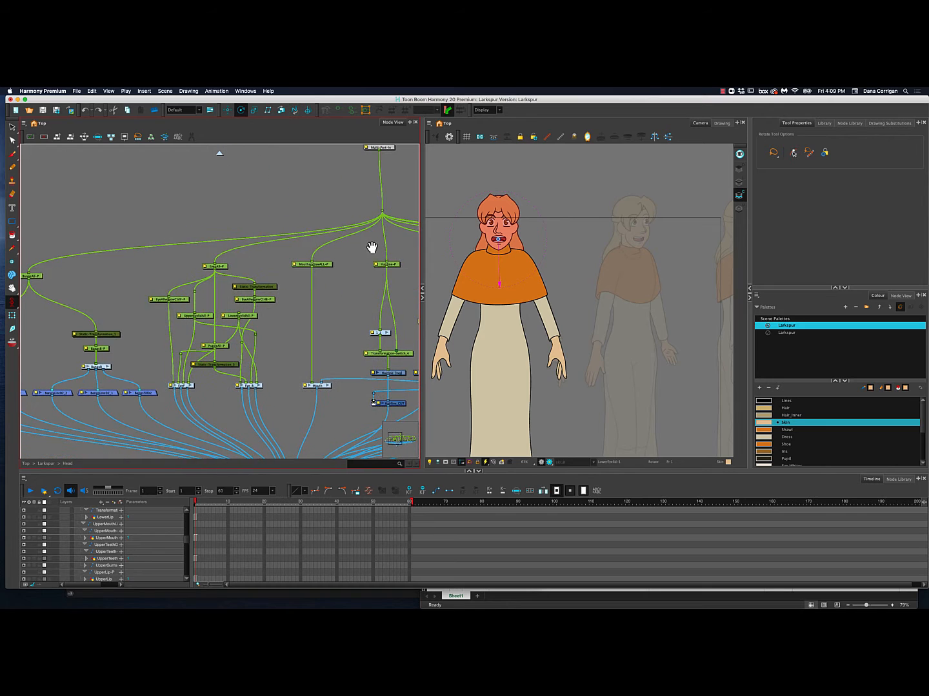
drag(264, 265, 319, 246)
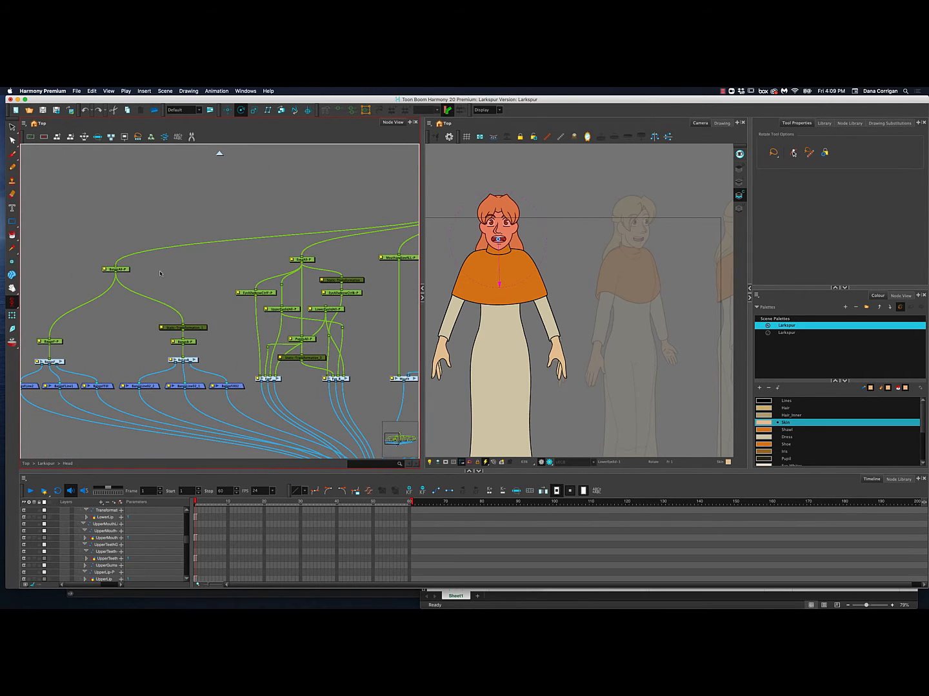
- Test rotating the BangsAll-P peg and the front bangs peg in the Head group, undoing both rotations
click(125, 271)
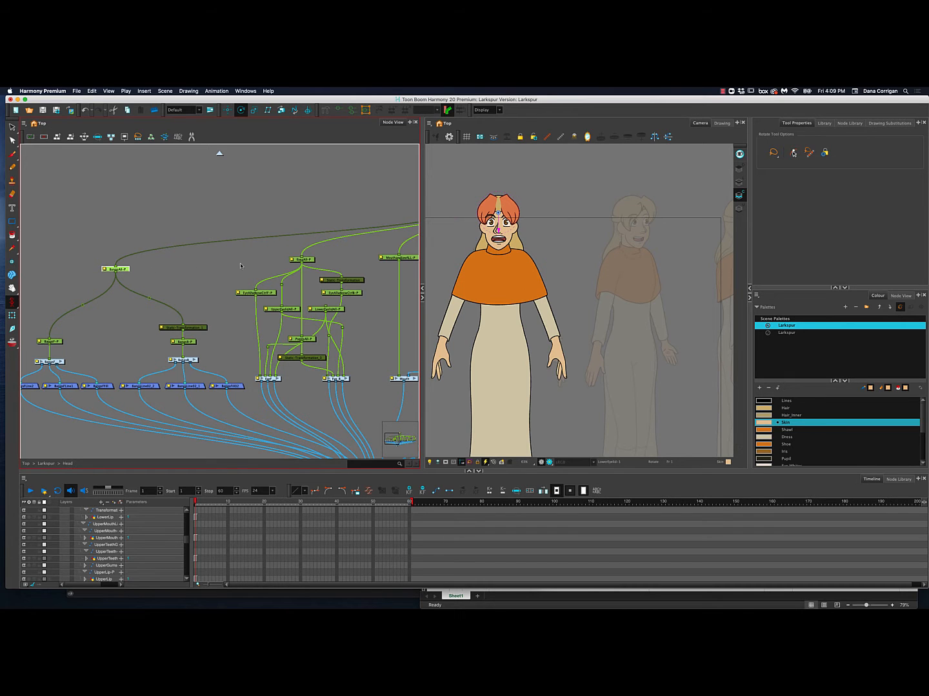
drag(511, 235, 511, 233)
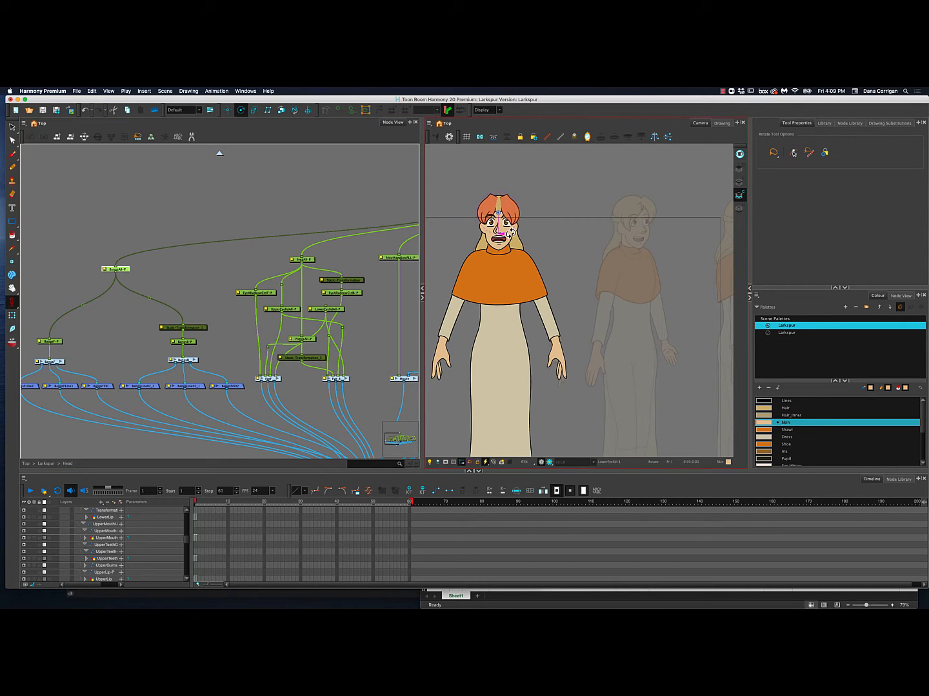
click(53, 343)
drag(508, 208, 503, 212)
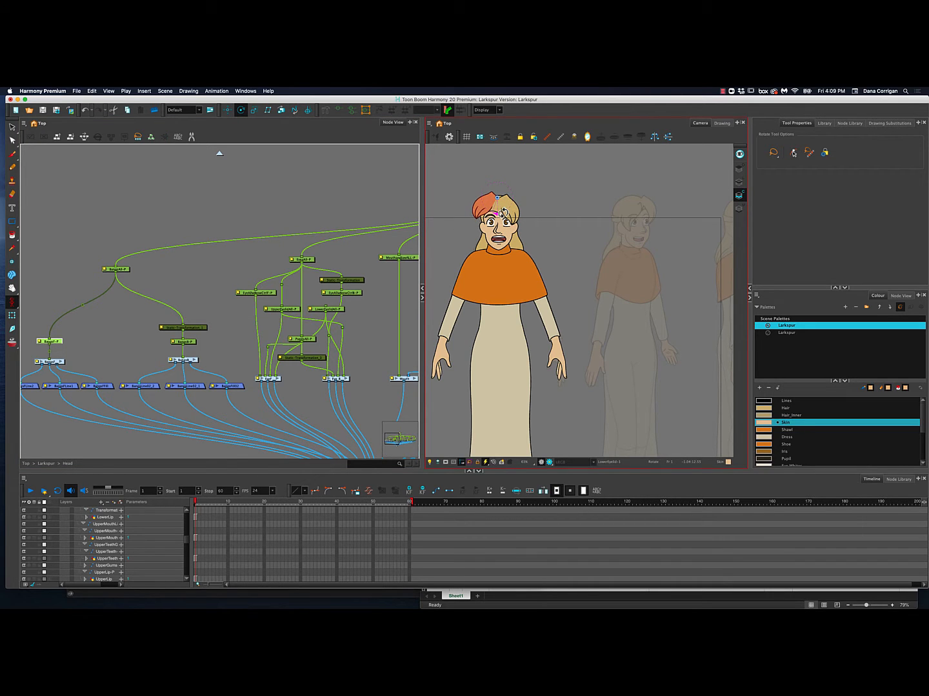
key(super+z)
key(super+z)
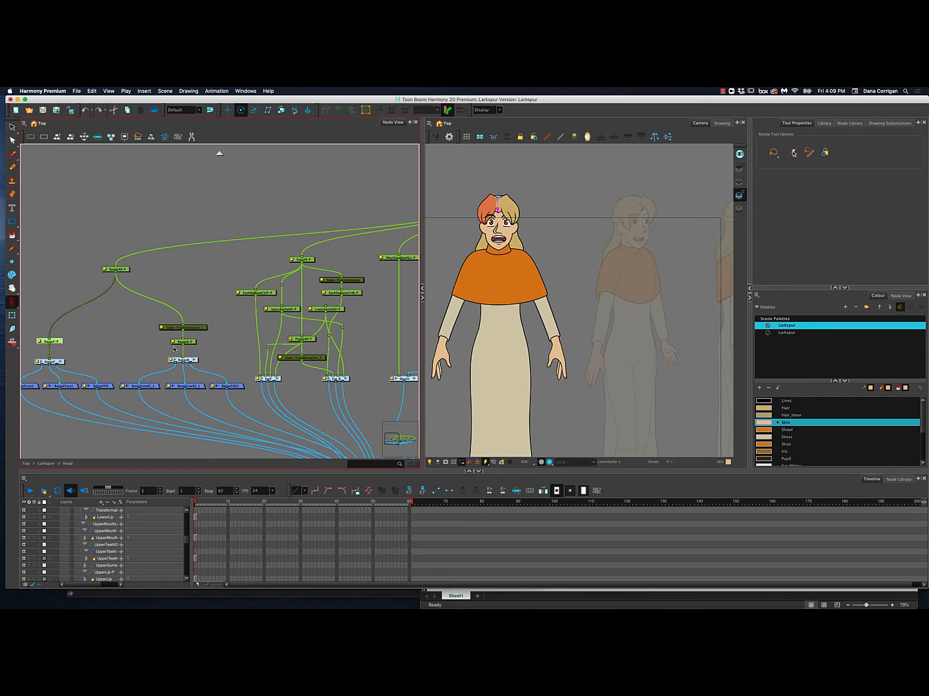
- Test rotating the back bangs peg, undo the rotation and clear the selection
click(194, 342)
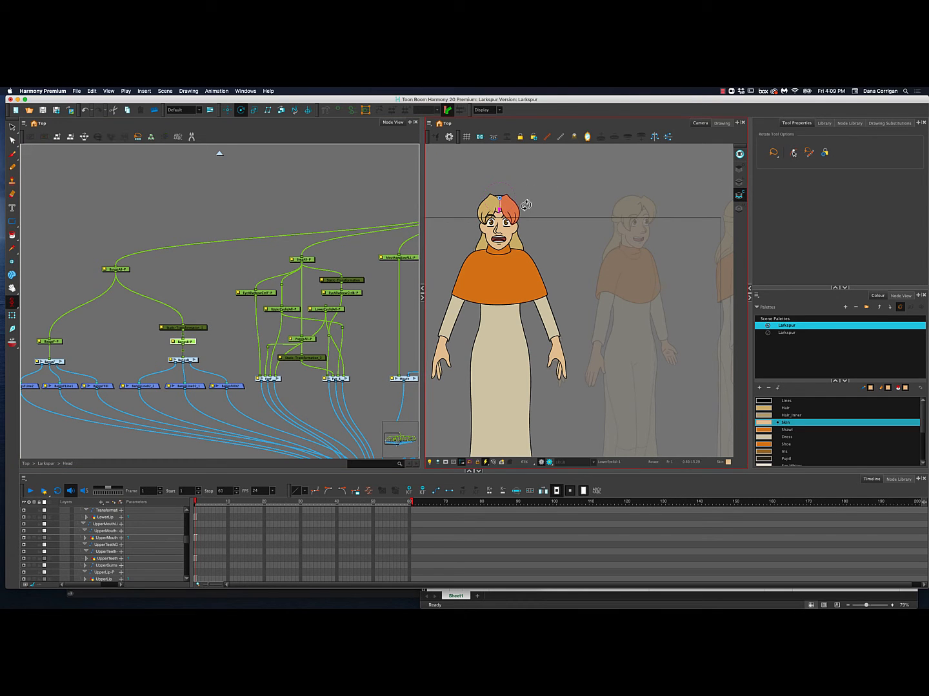
drag(516, 194, 512, 196)
key(super+z)
click(226, 346)
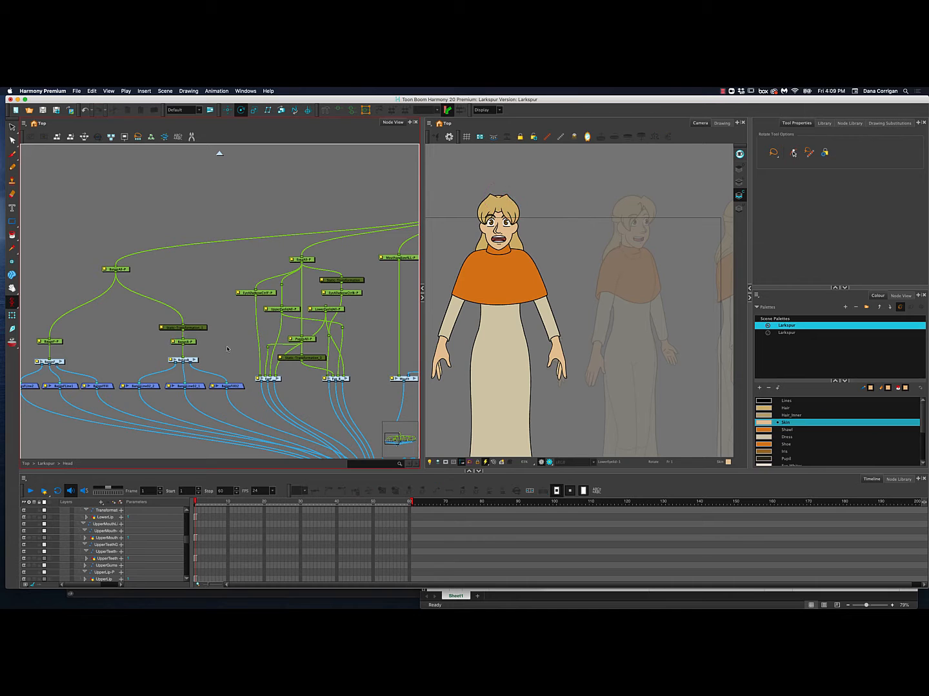
- Open the BangsF group, test rotating the BangsLine2-P_1 peg, undo the rotation and return to the Head group
mouse_move(282, 332)
mouse_down()
mouse_move(265, 336)
mouse_move(291, 334)
mouse_up()
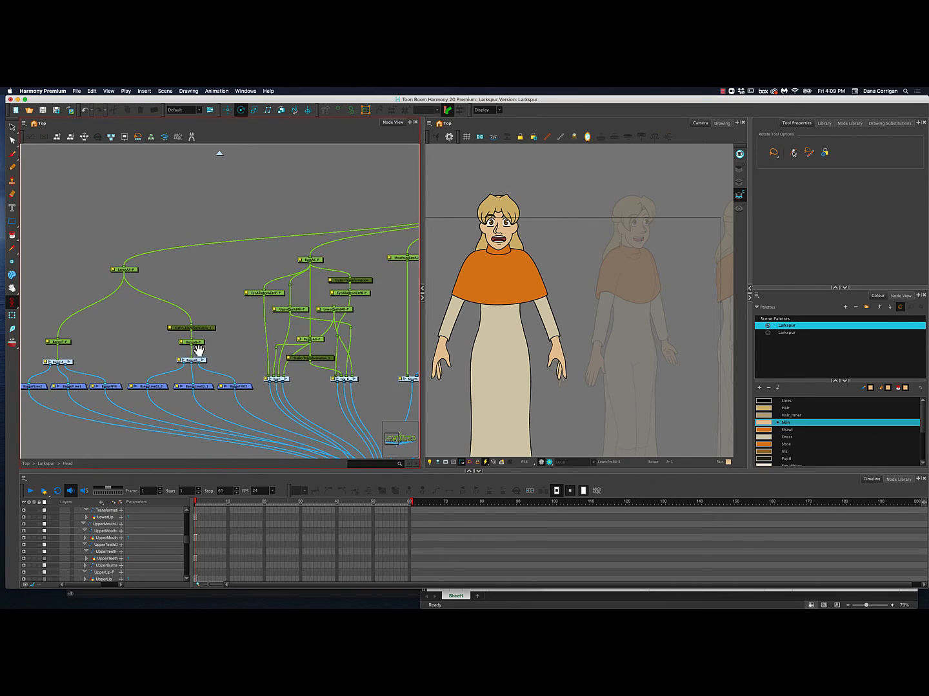
drag(199, 351, 234, 357)
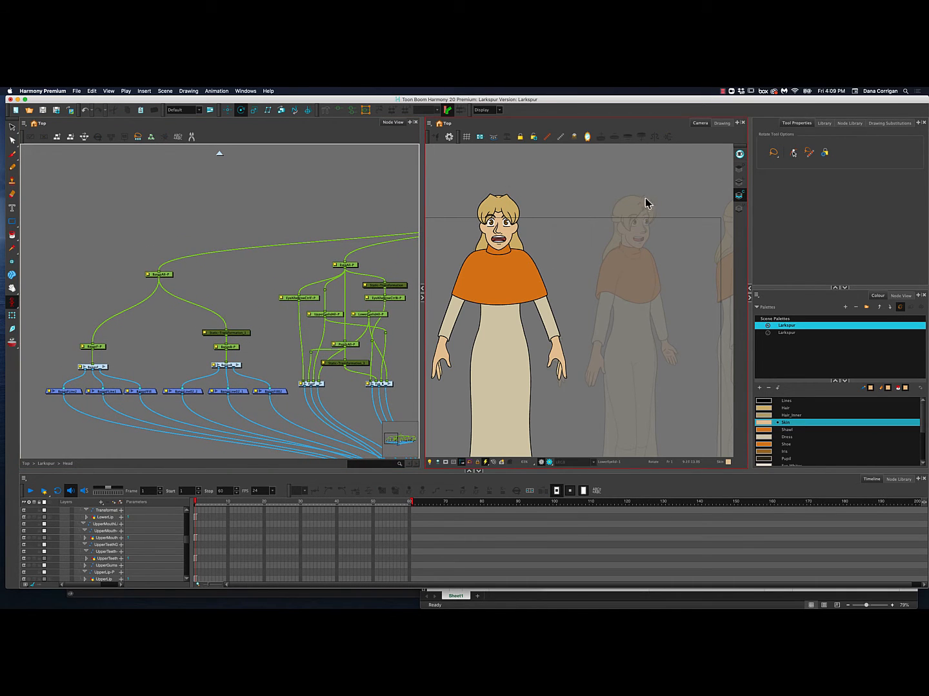
click(105, 367)
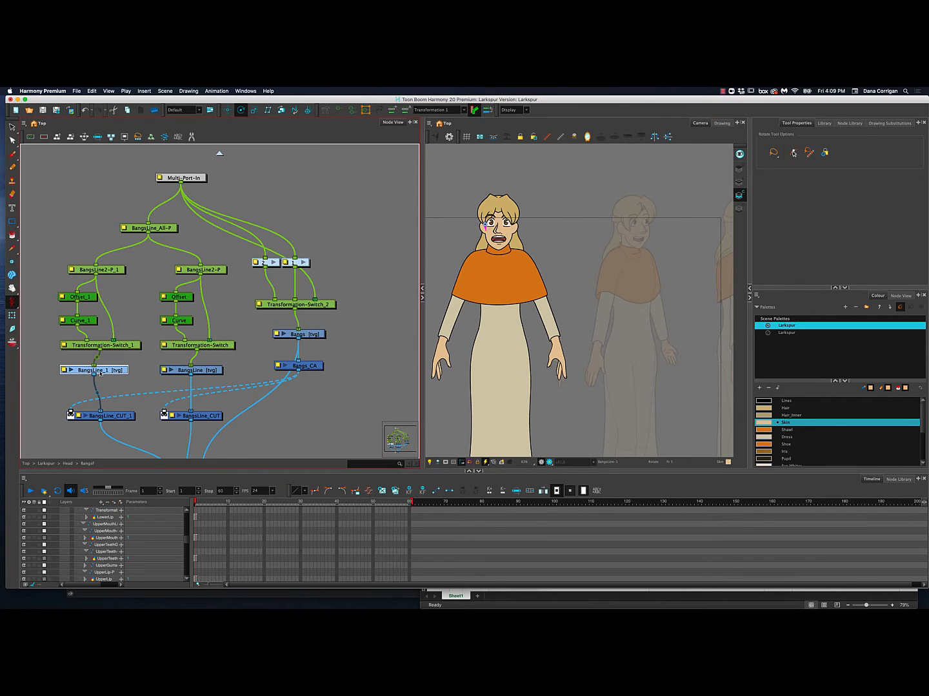
click(117, 268)
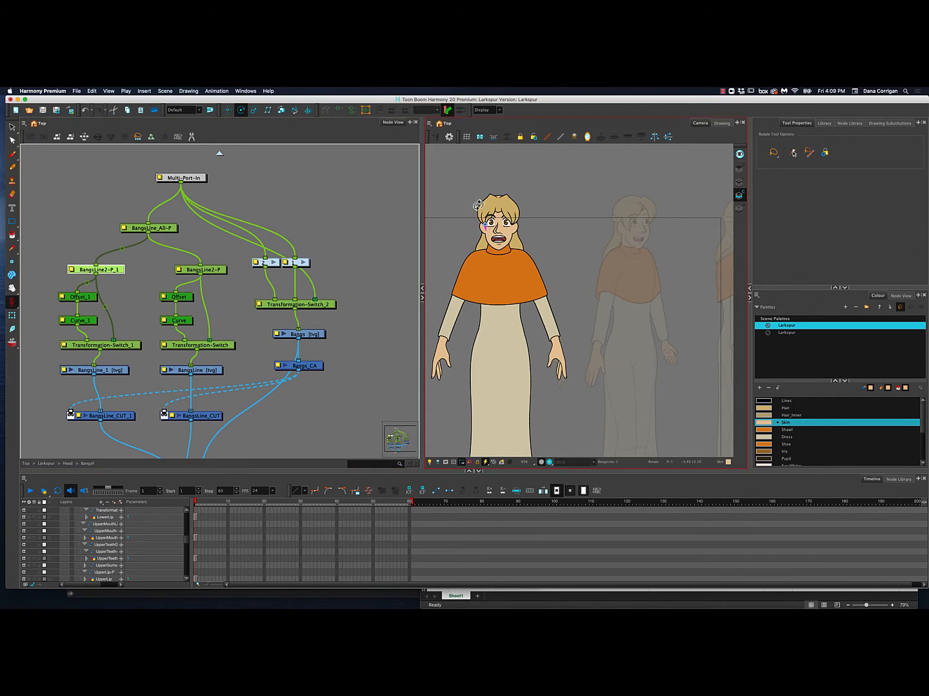
drag(488, 219, 487, 221)
key(super+z)
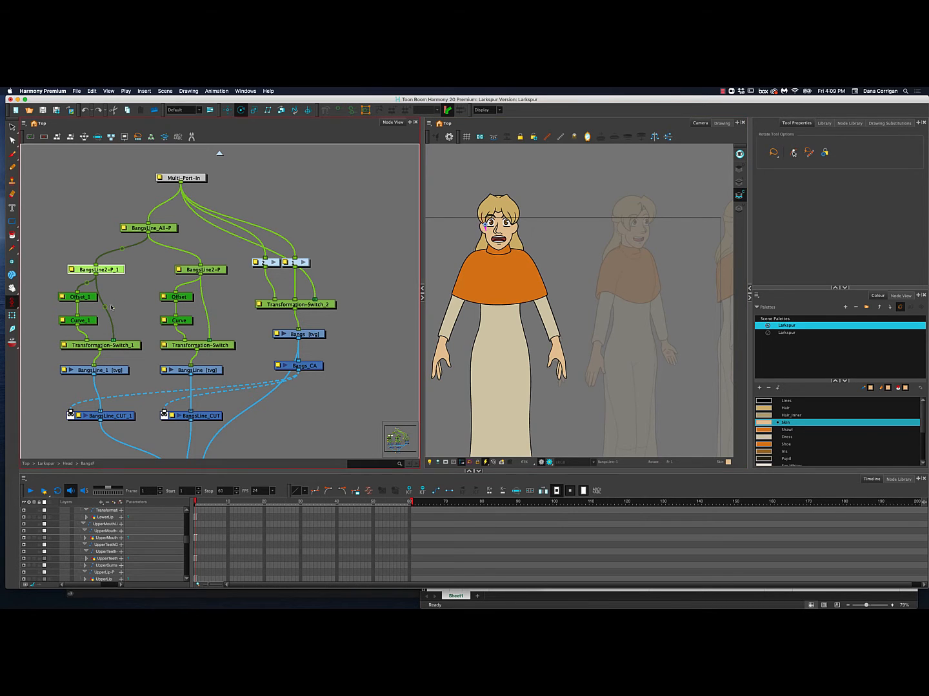
click(219, 154)
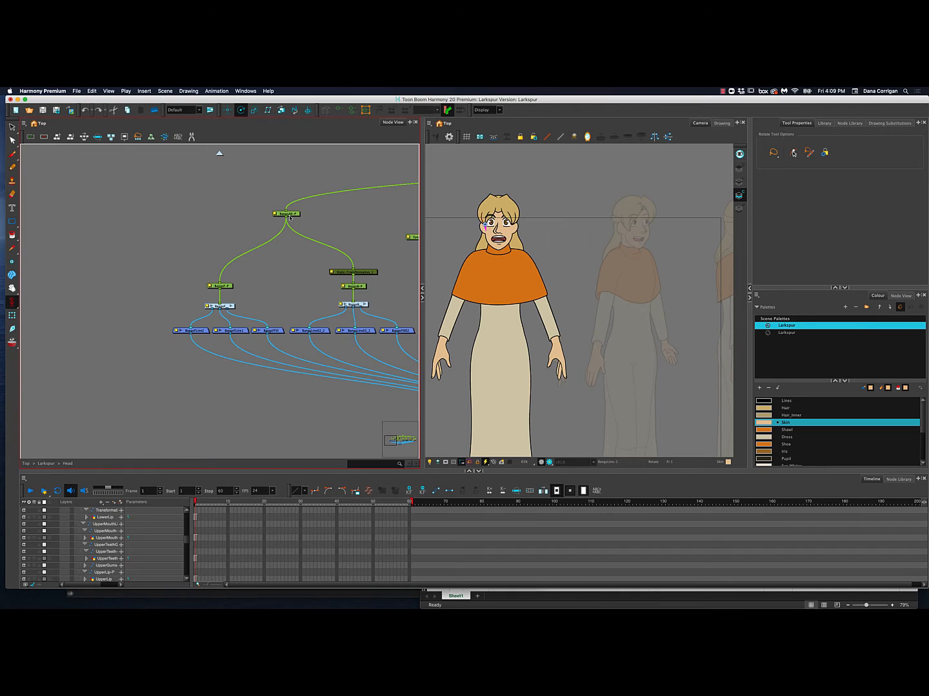
- Select the EyesAll-P peg and test moving both eyes with the Translate tool, undoing the move
drag(351, 274, 258, 271)
drag(387, 258, 245, 256)
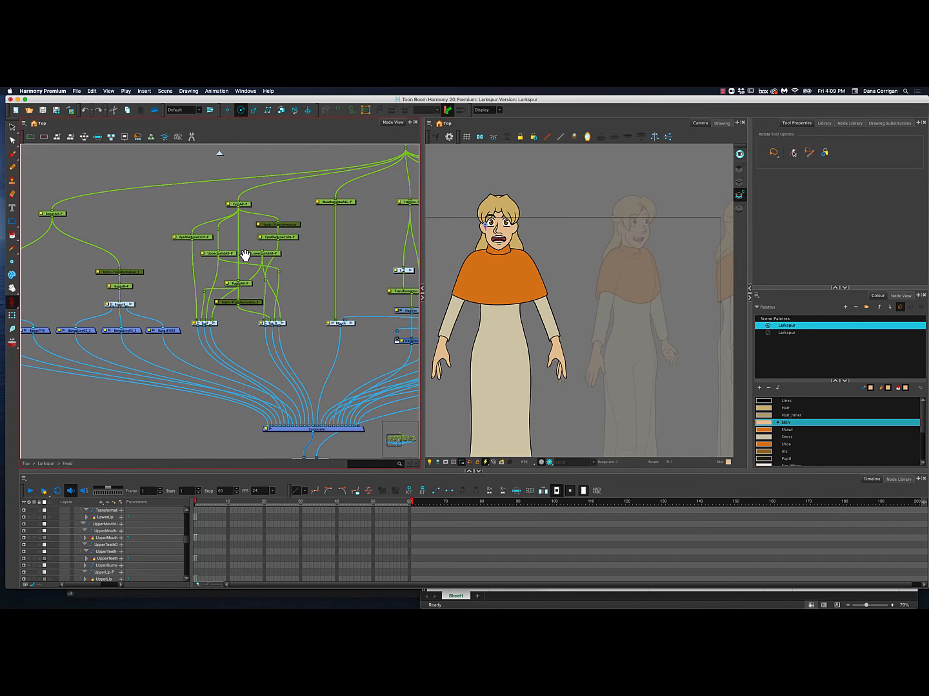
click(249, 204)
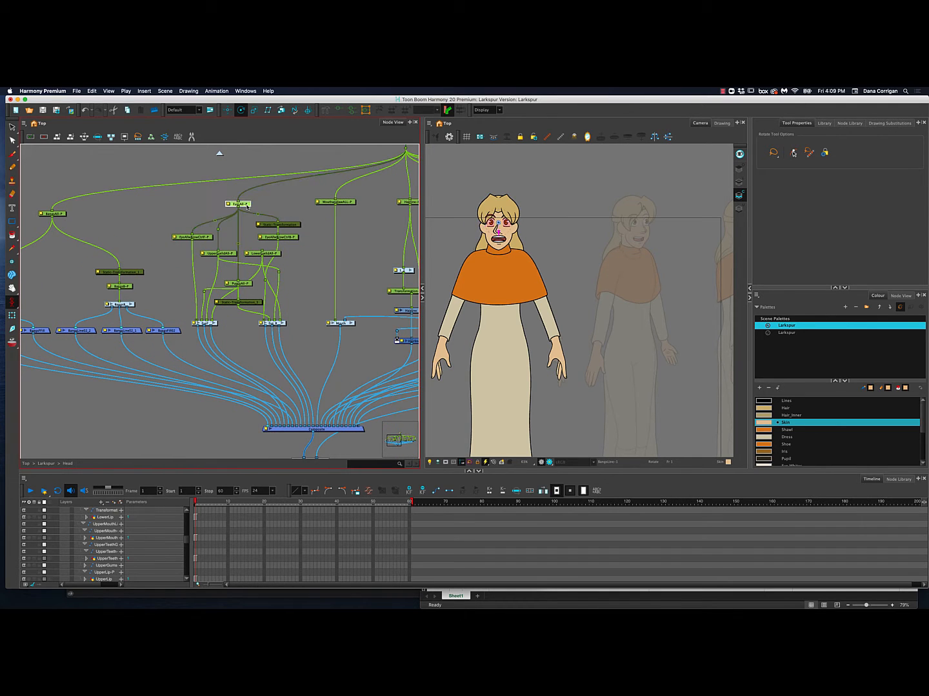
click(228, 111)
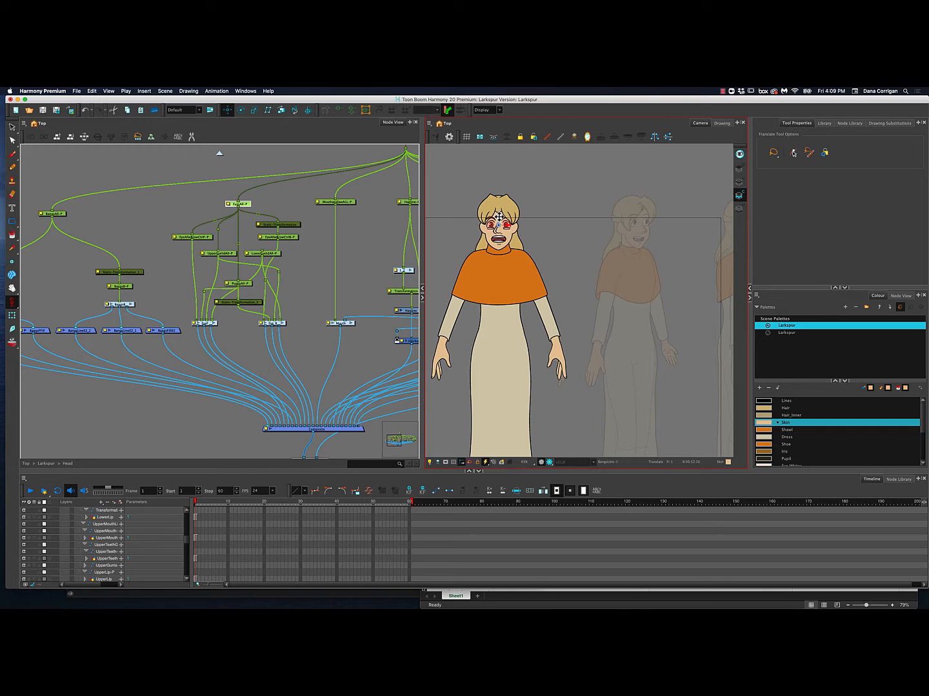
drag(498, 217, 500, 219)
key(super+z)
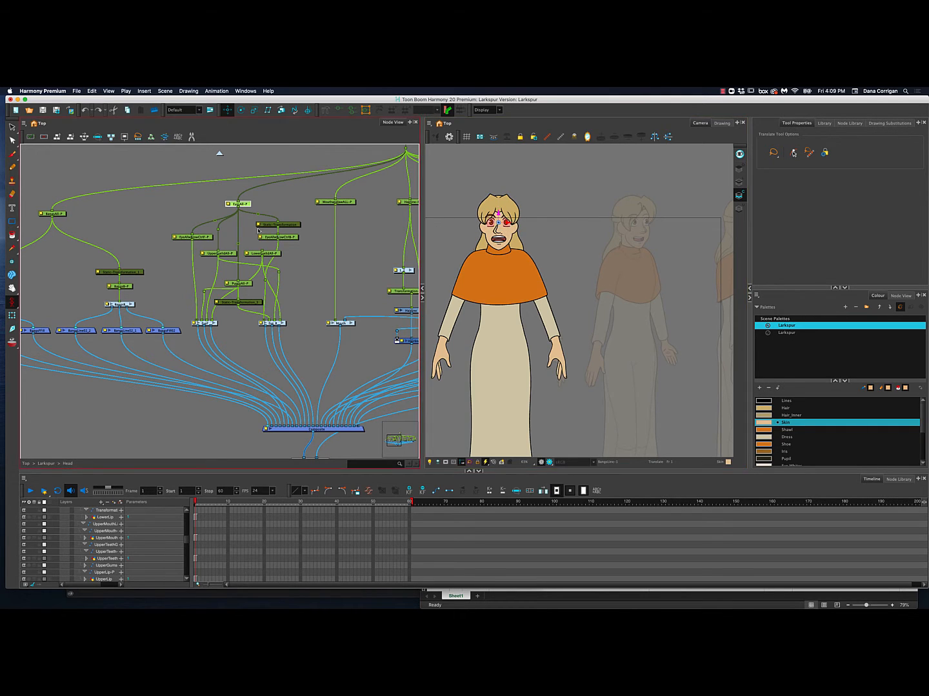
- Connect the EyesAll-P peg to the unparented LowerEyelidAll-P peg, and select EyesAll-P to check that it controls the eyes
scroll(244, 264, up, 2)
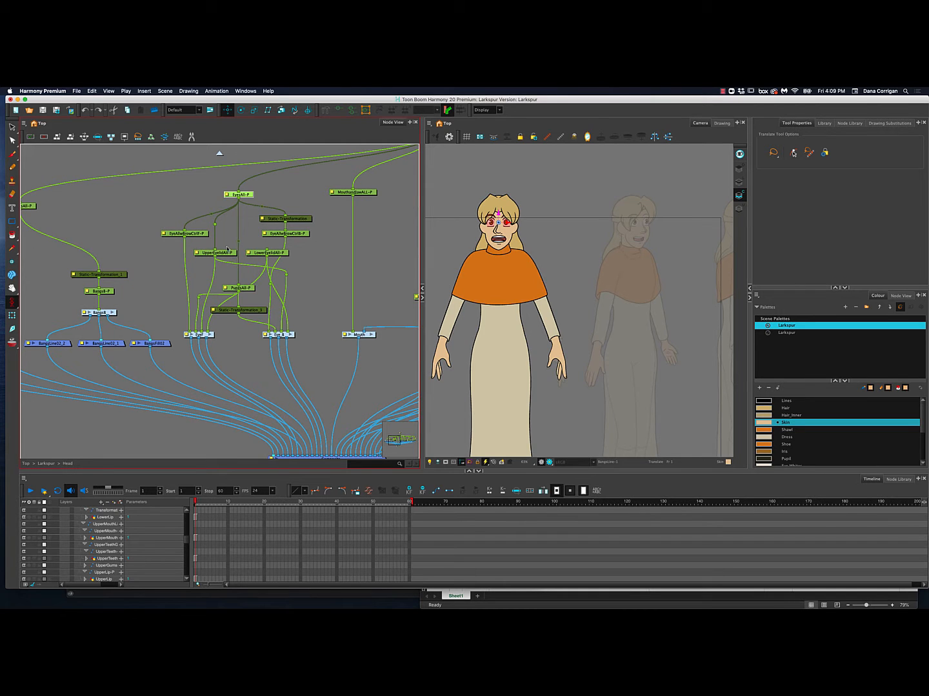
click(274, 253)
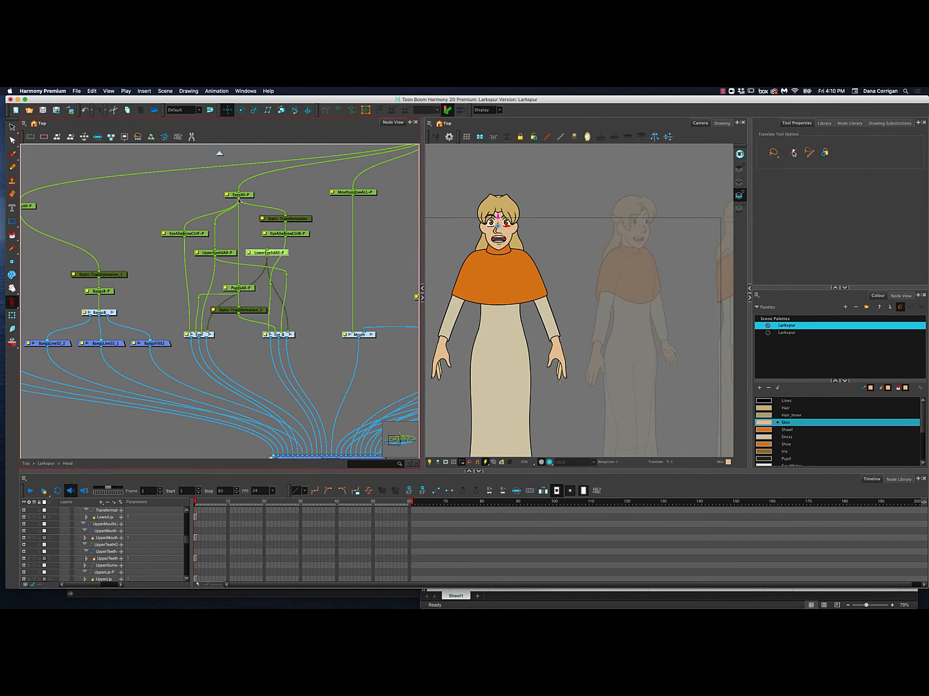
drag(239, 200, 267, 250)
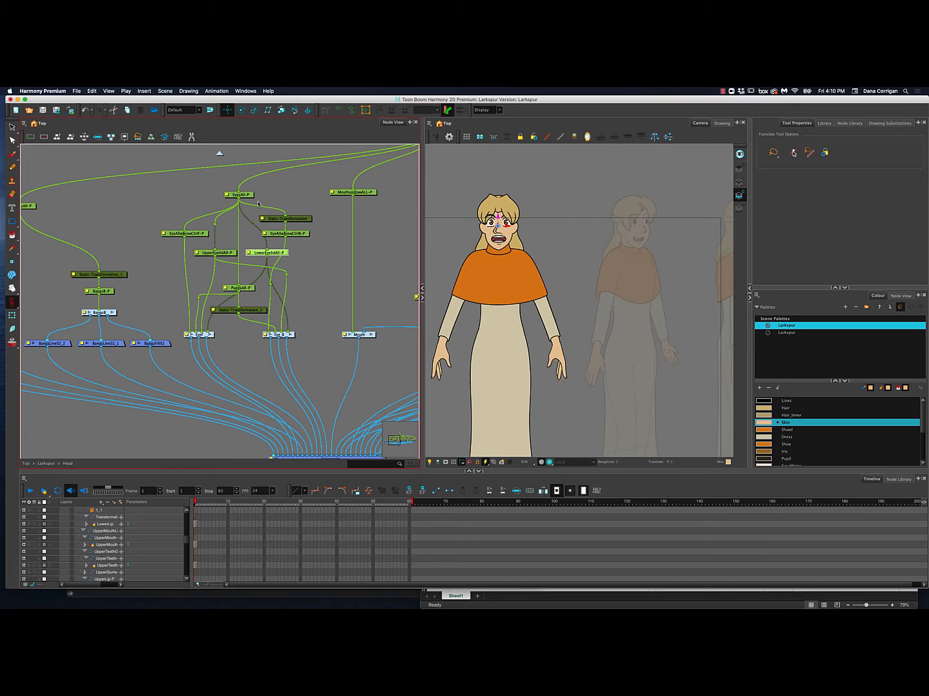
click(258, 204)
click(493, 212)
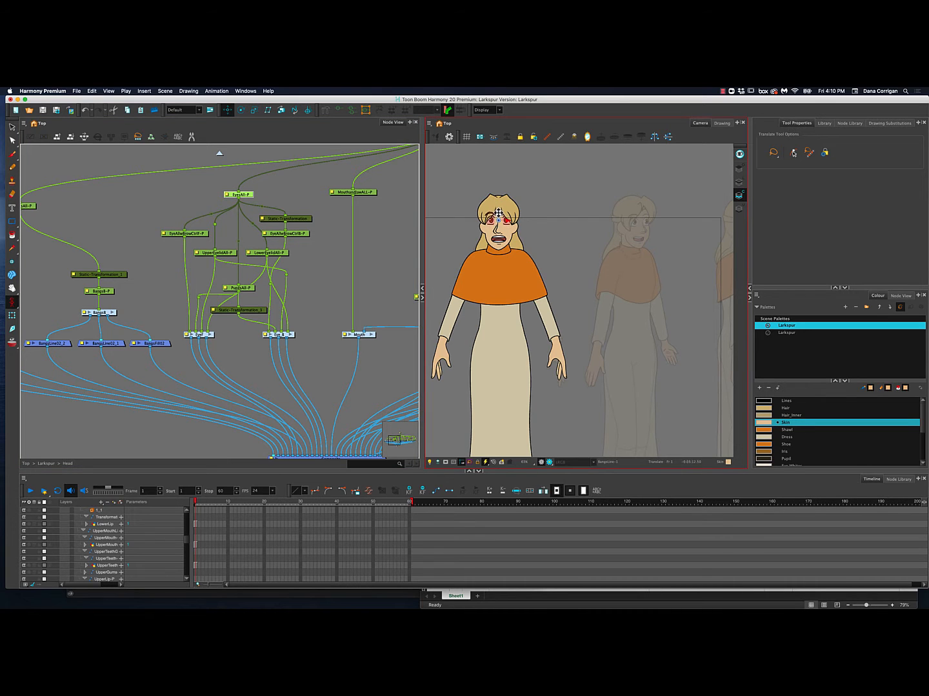
- Select the PupilsAll-P peg and test moving both pupils on the character's face, restoring their position
click(281, 256)
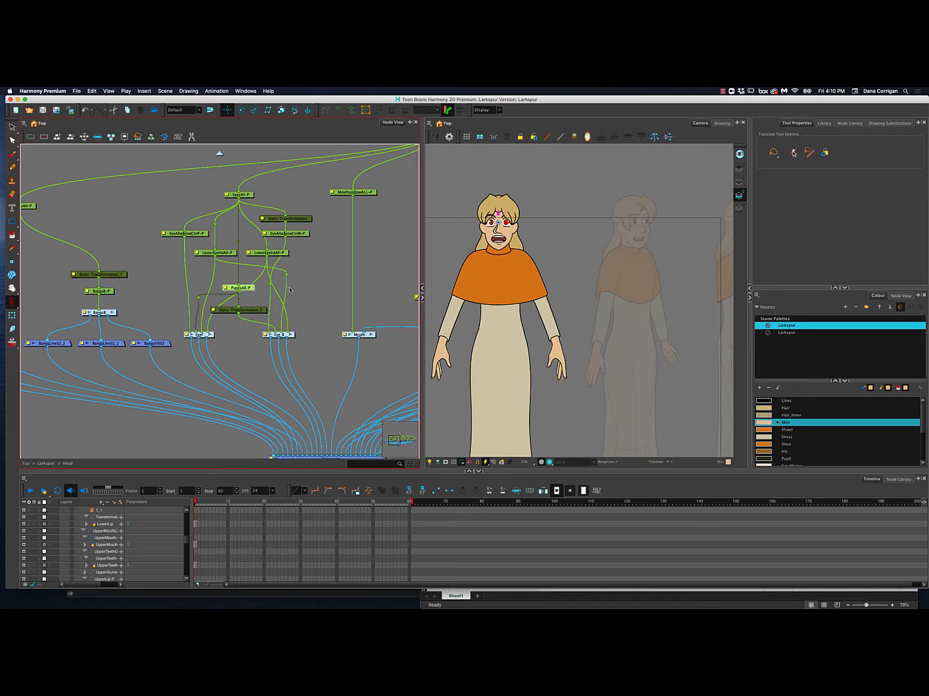
click(499, 223)
scroll(498, 223, up, 5)
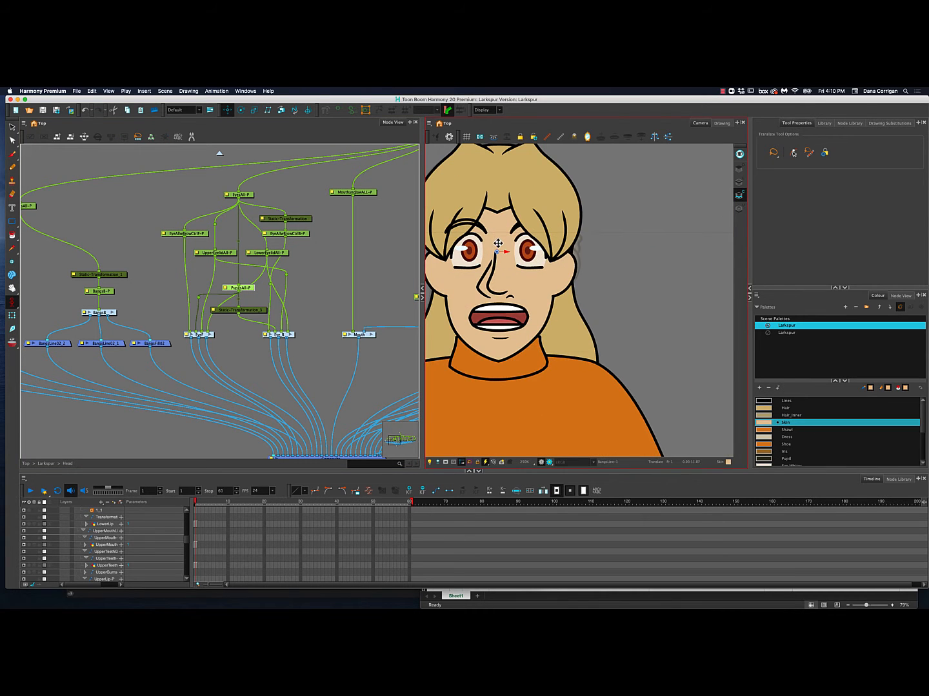
mouse_move(498, 245)
mouse_down()
mouse_move(505, 250)
mouse_move(496, 255)
mouse_move(517, 257)
mouse_move(489, 254)
mouse_move(506, 251)
mouse_move(496, 252)
mouse_up()
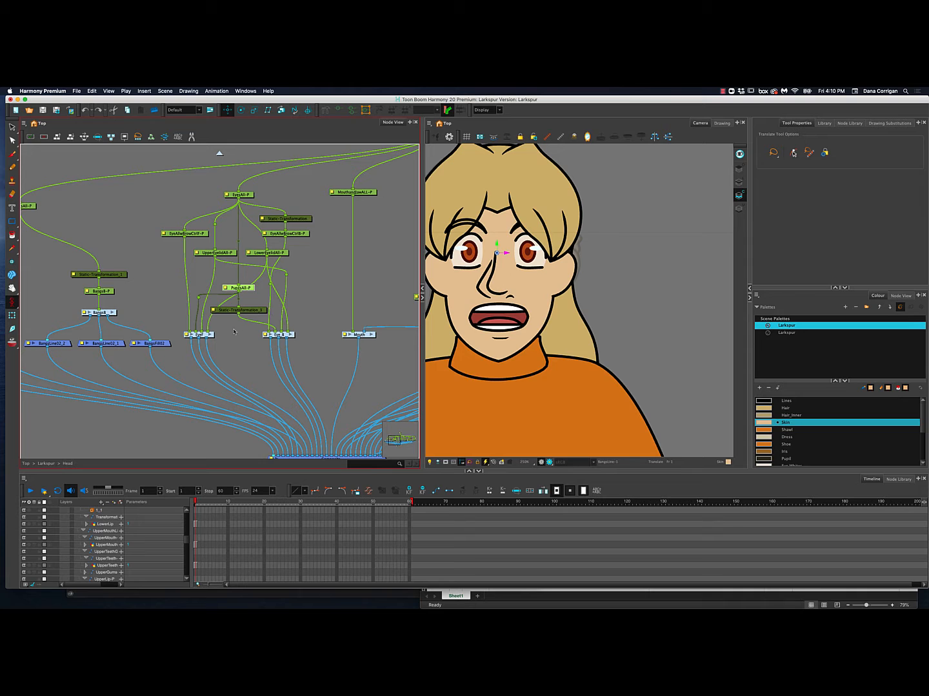
- Open the EyeF group, test moving the lower eyelid with the LowerEyelid-P peg, and undo the move
click(211, 335)
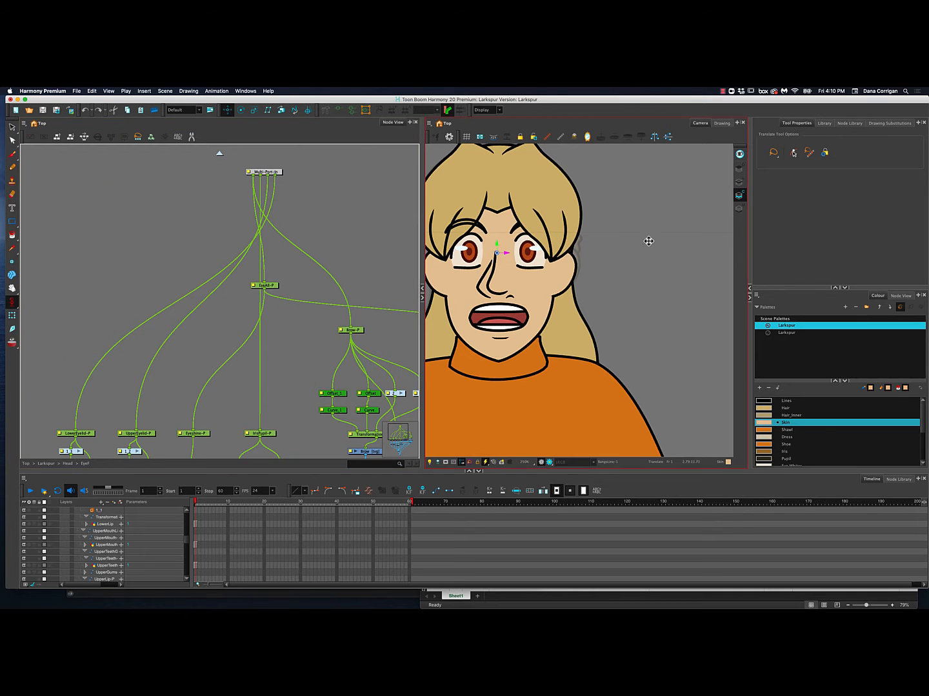
scroll(313, 325, down, 5)
scroll(311, 302, up, 5)
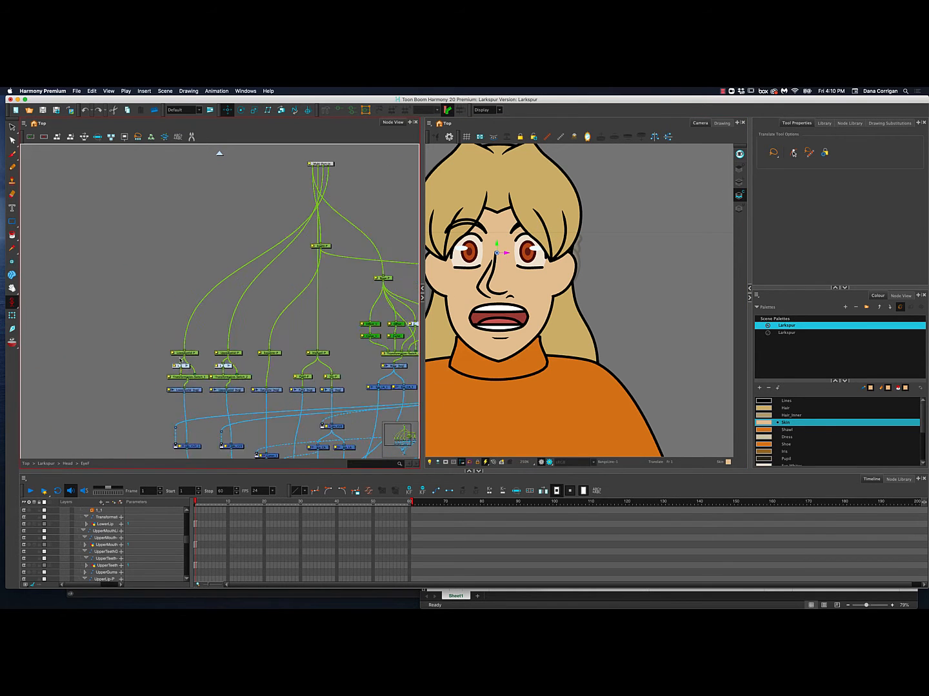
click(467, 258)
drag(468, 258, 467, 247)
key(super+z)
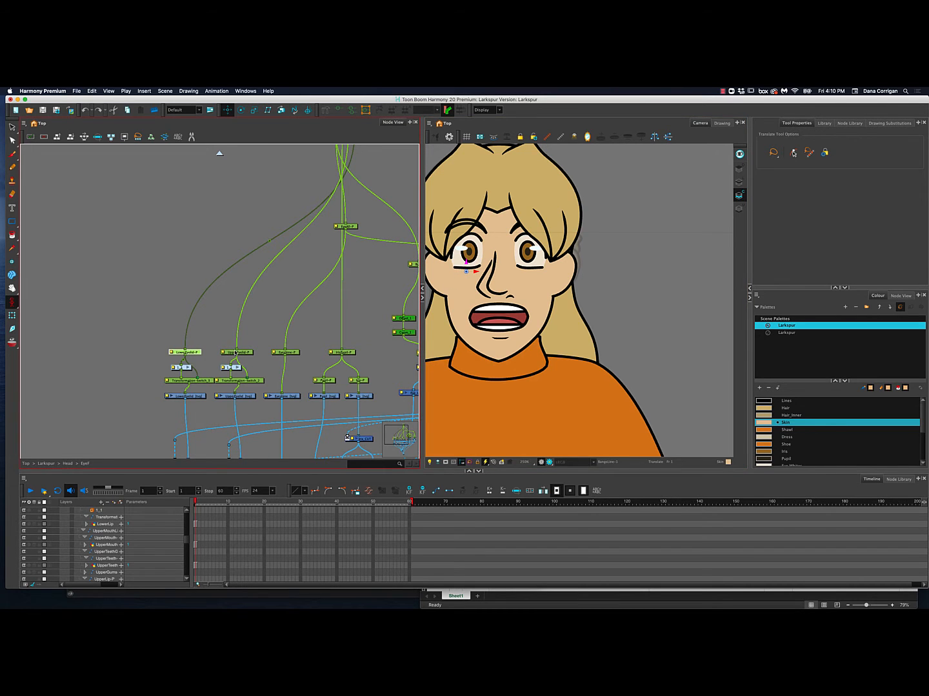
- Test moving the upper eyelid with its UpperEyelid-P peg, undo the move, and select the eye shine peg beside it
click(237, 352)
drag(466, 227, 467, 236)
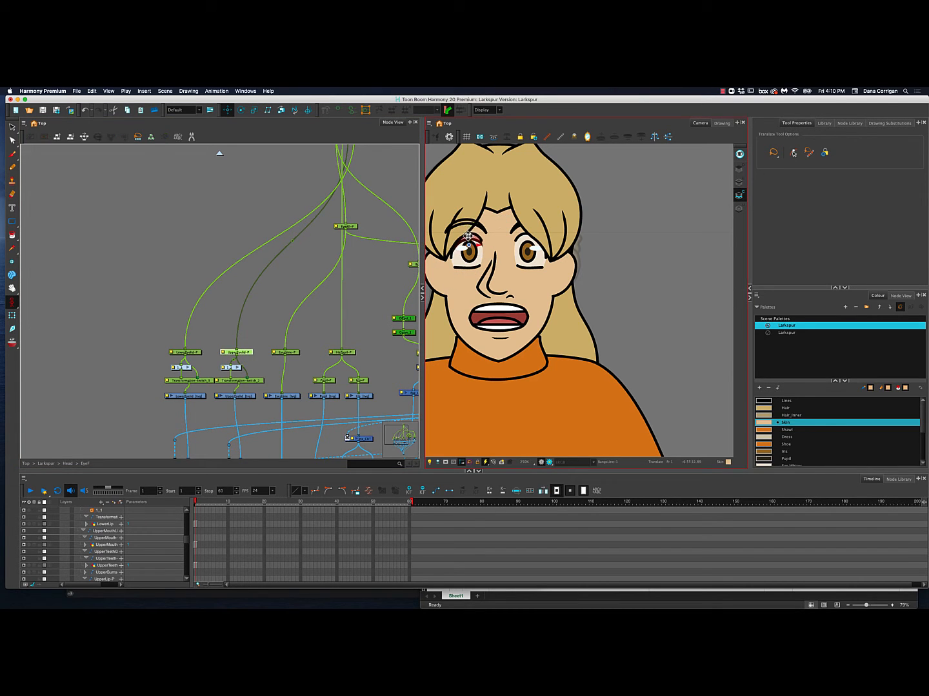
key(super+z)
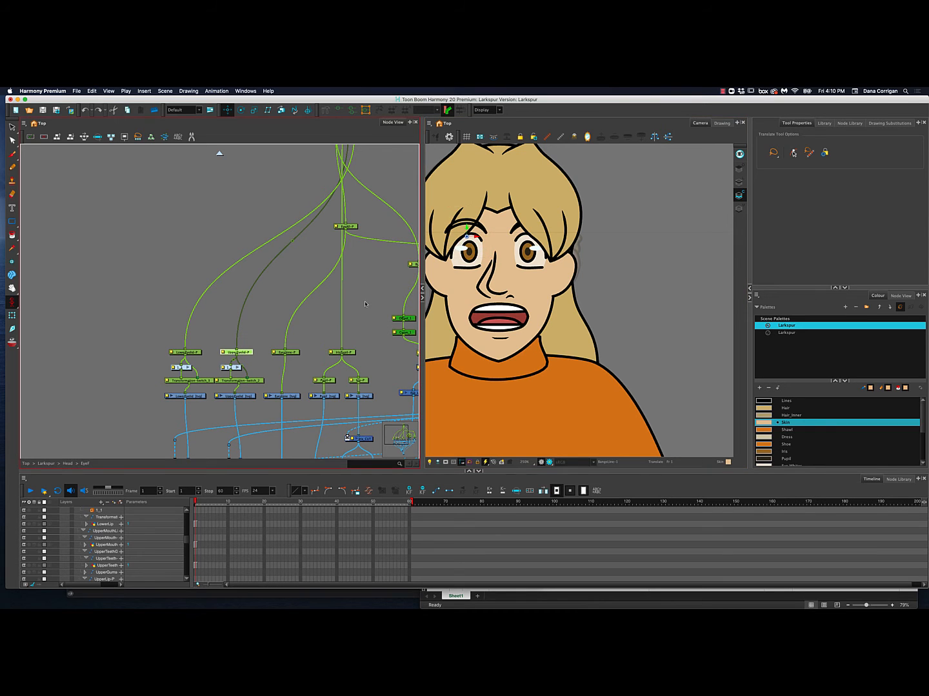
click(296, 353)
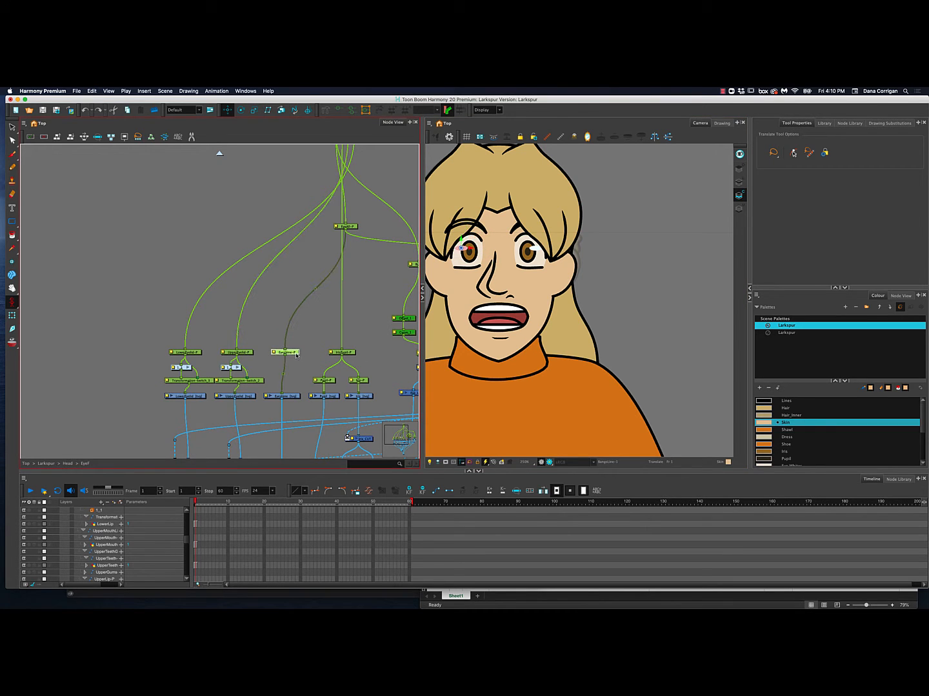
- Select the IrisPupil-P peg in the EyeF group and test moving the iris and pupil together, undoing the move
click(353, 353)
scroll(373, 331, right, 5)
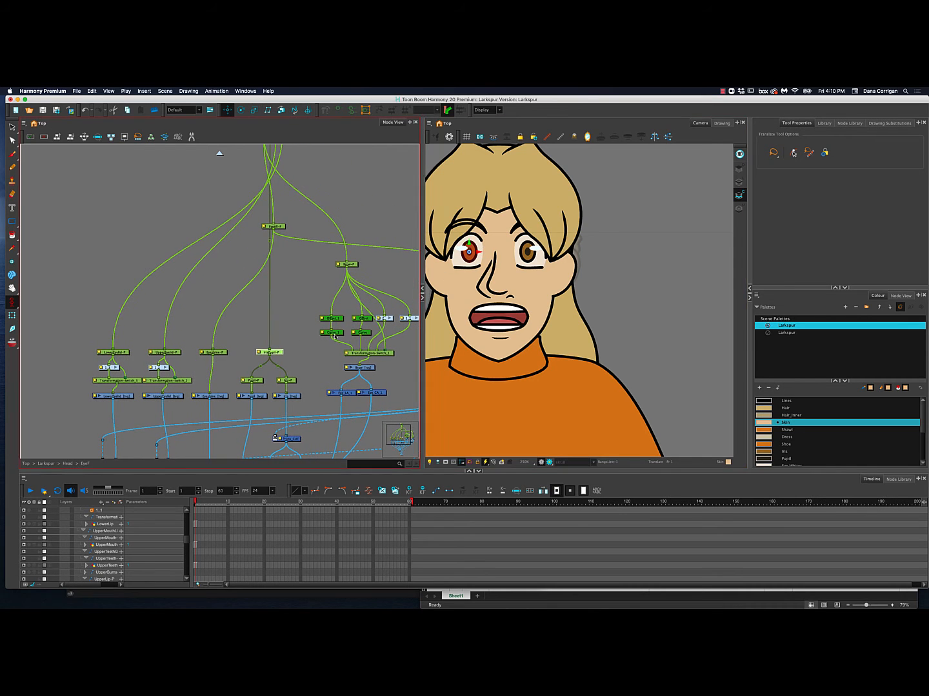
drag(478, 254, 481, 255)
key(super+z)
- Select the Pupil-P peg under IrisPupil-P and test moving the pupil, undoing the change
click(252, 380)
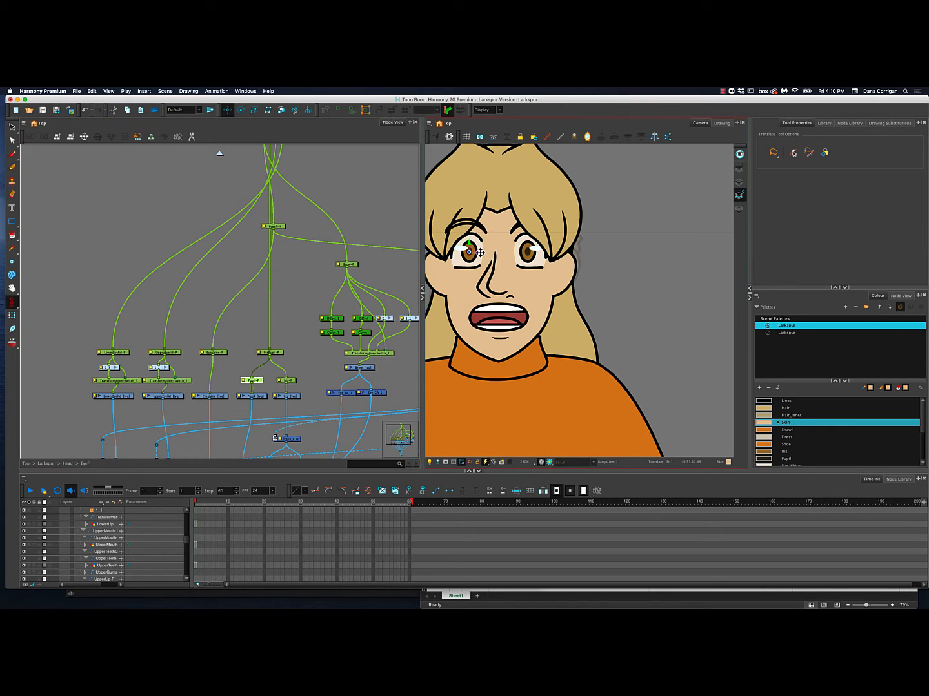
drag(480, 252, 485, 253)
key(super+z)
- Shift the iris and pupil sideways with the IrisPupil-P peg, check the Pupil-P peg below it, and restore the position
click(280, 354)
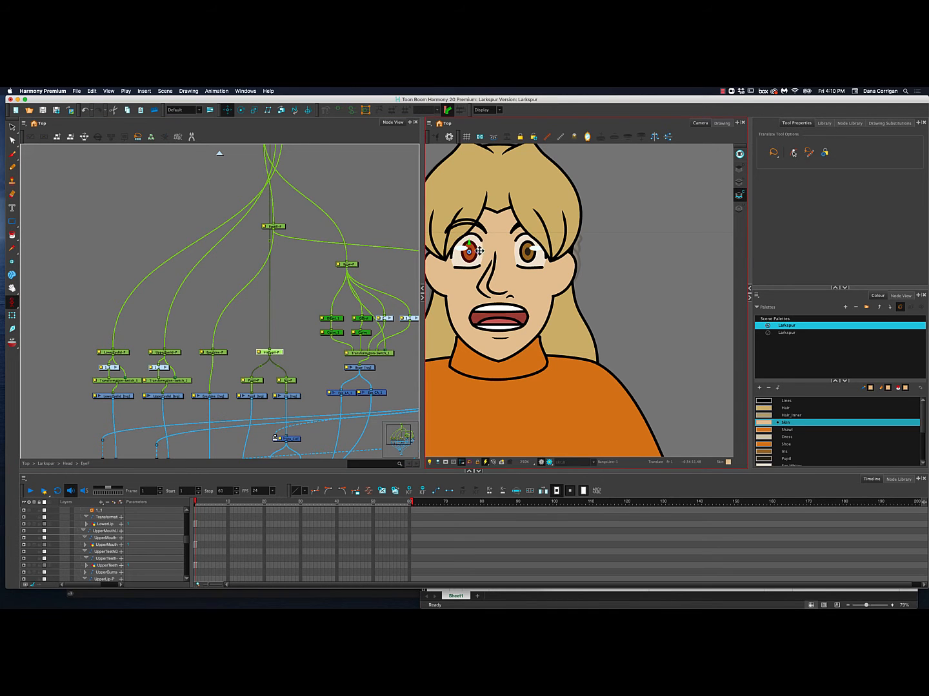
drag(479, 251, 489, 251)
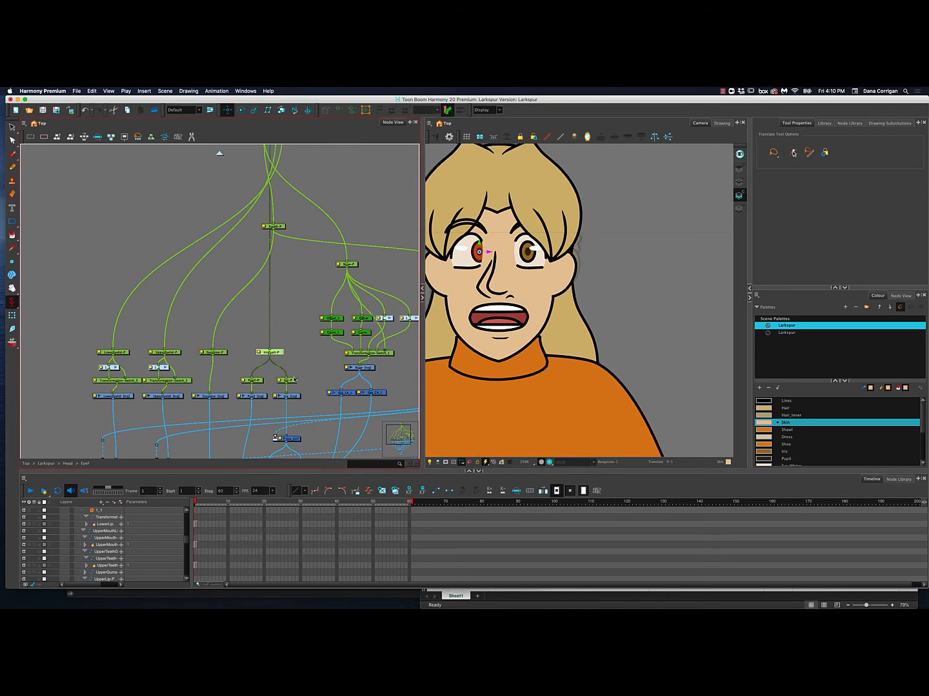
click(258, 381)
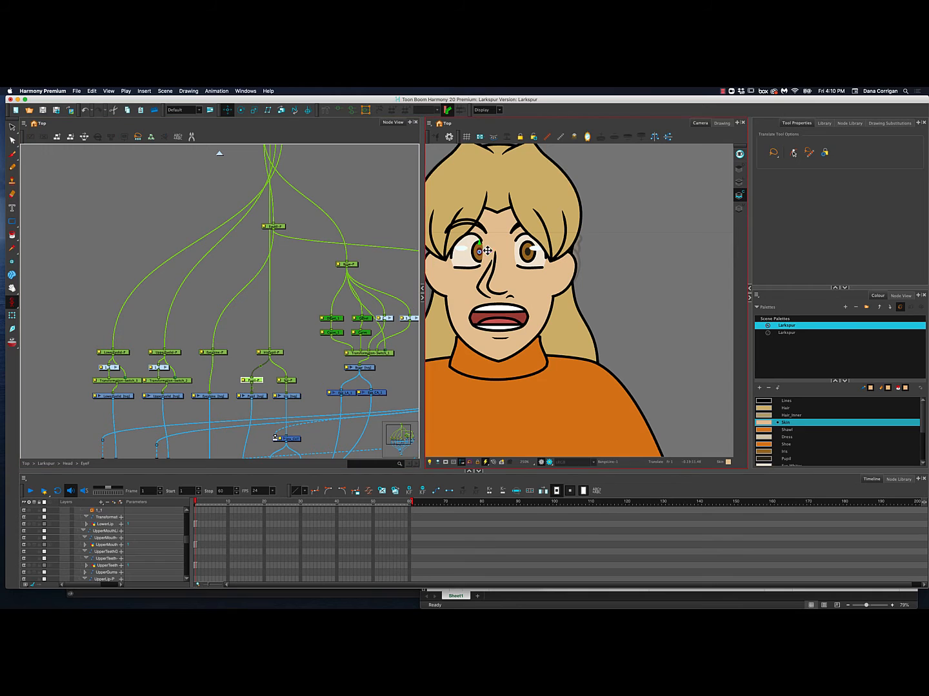
key(shift+t)
key(b)
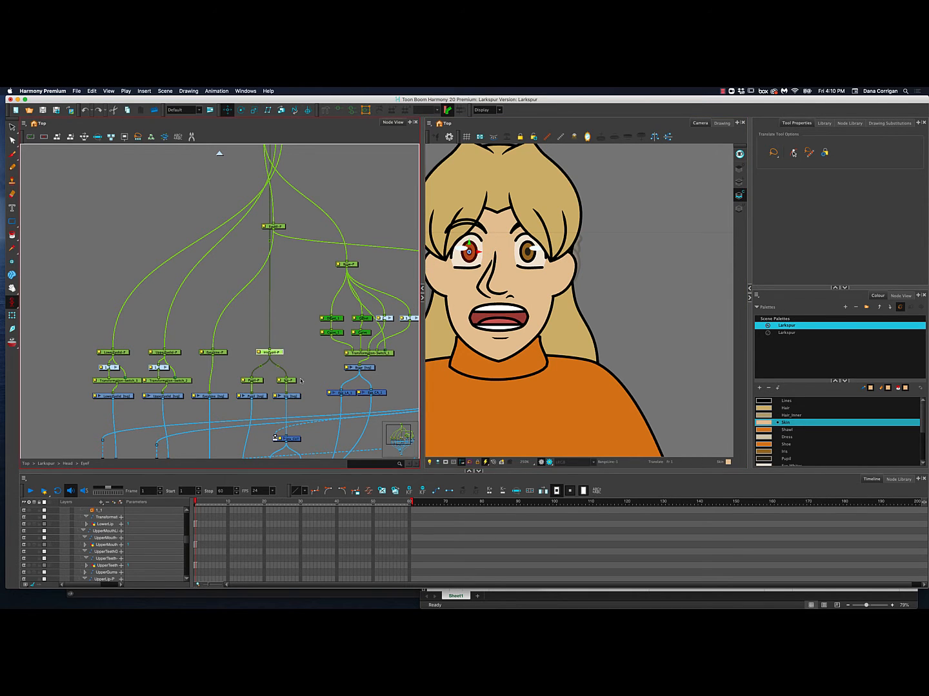
- Select the Brow-P peg in the EyeF group and test moving the eyebrow, undoing the move
drag(374, 289, 304, 302)
click(279, 278)
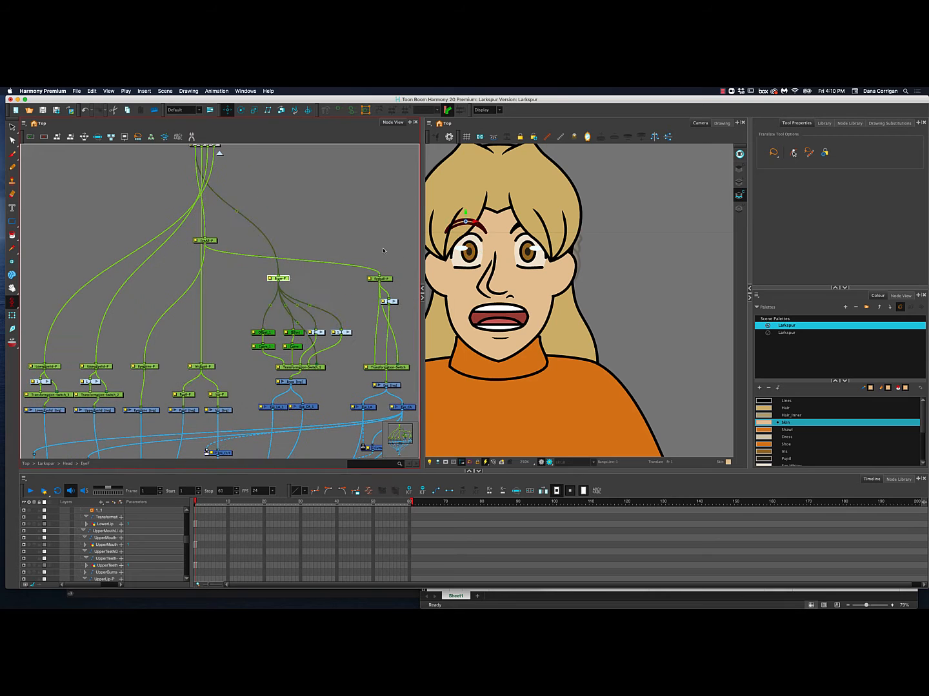
drag(465, 212, 466, 209)
key(super+z)
- Test moving the eyeball with the peg above its Transformation-Switch, undo the move, and return to the Head group
drag(304, 279, 241, 288)
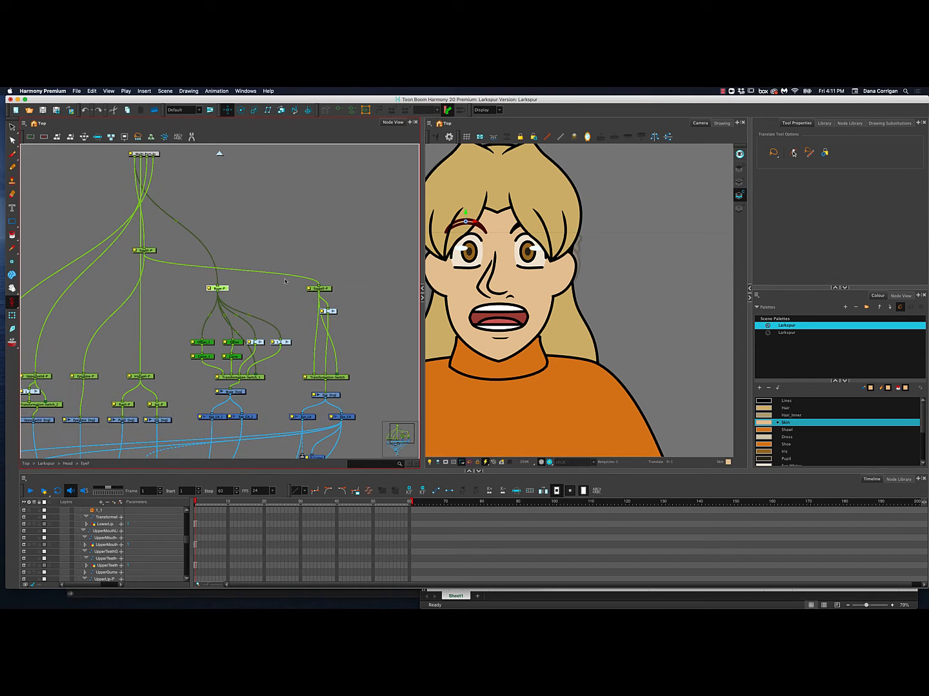
click(326, 289)
drag(473, 240, 469, 235)
key(super+z)
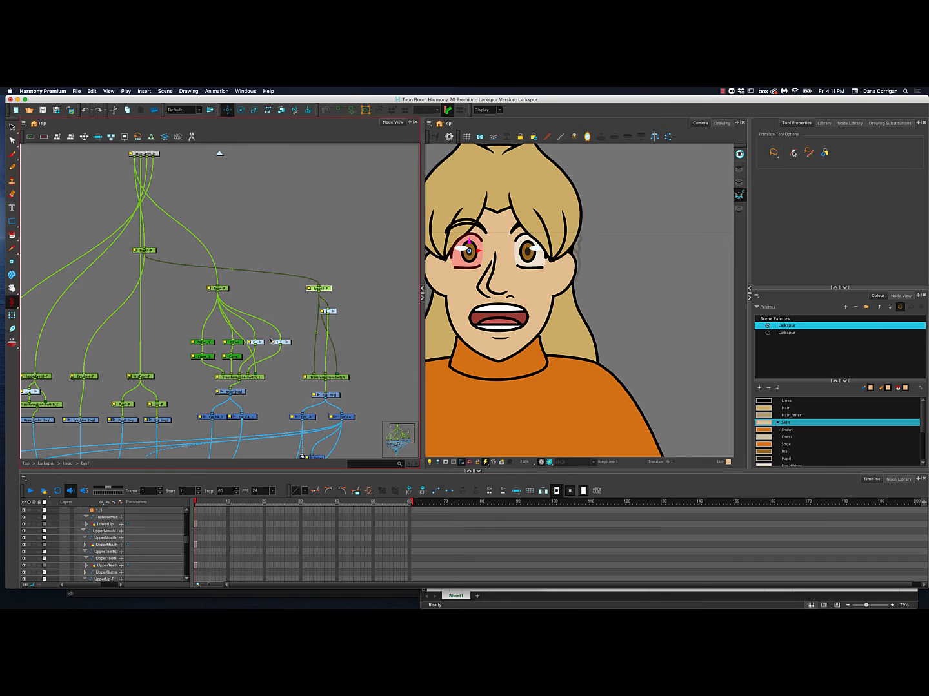
scroll(297, 316, down, 3)
click(220, 153)
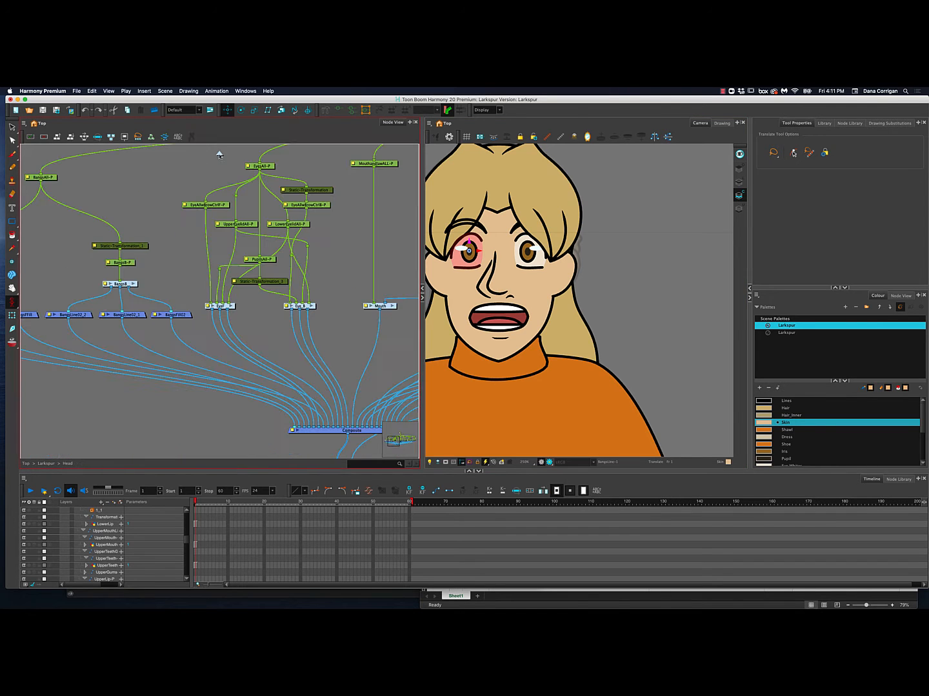
- Open the Eye_B group and select the iris and pupil peg to check what it controls on the other eye
scroll(298, 286, up, 3)
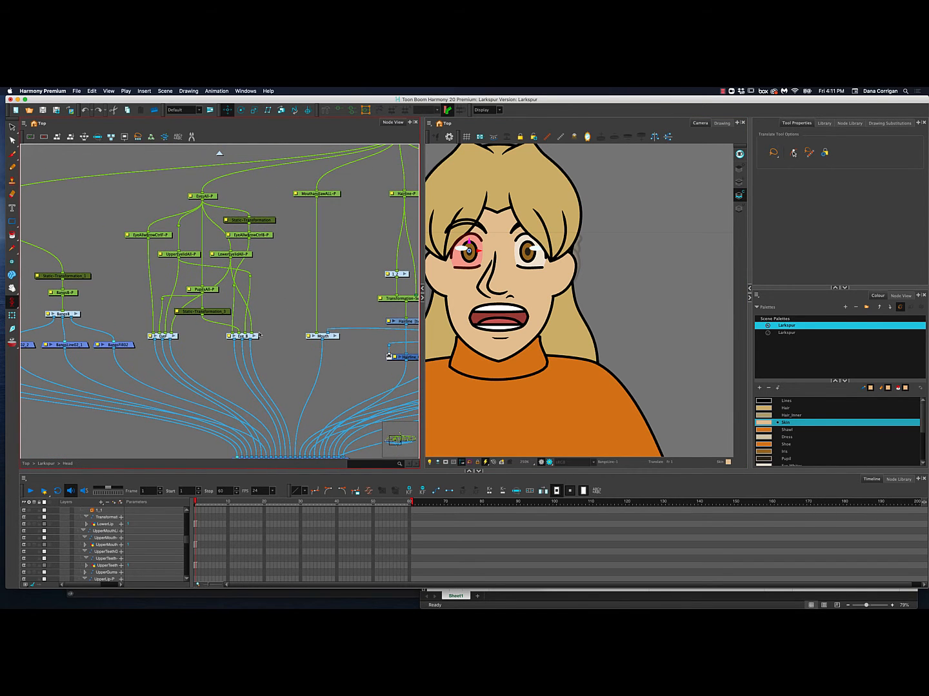
click(255, 336)
click(278, 311)
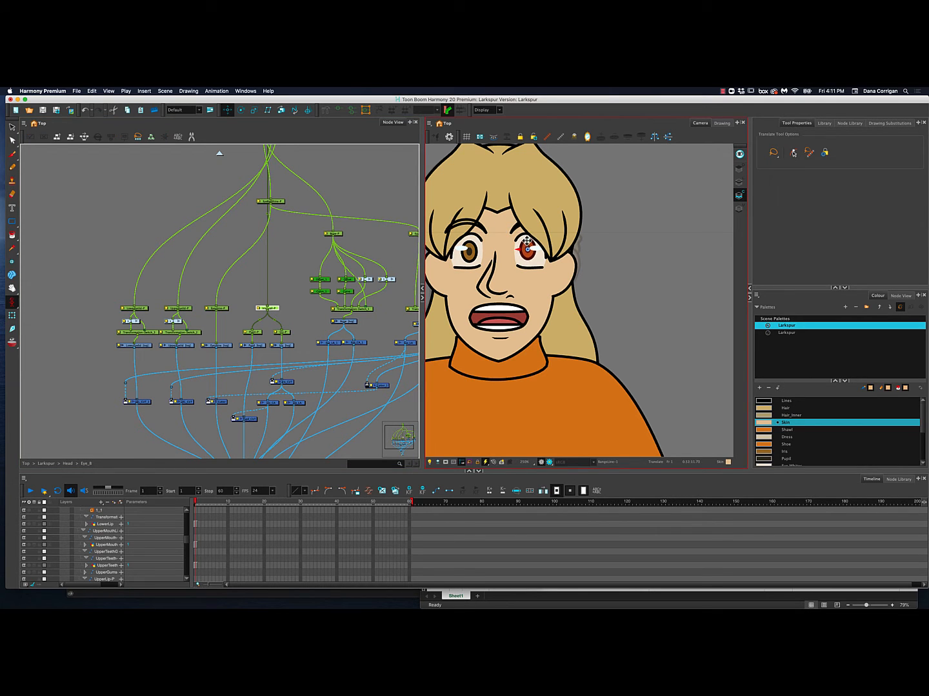
click(215, 318)
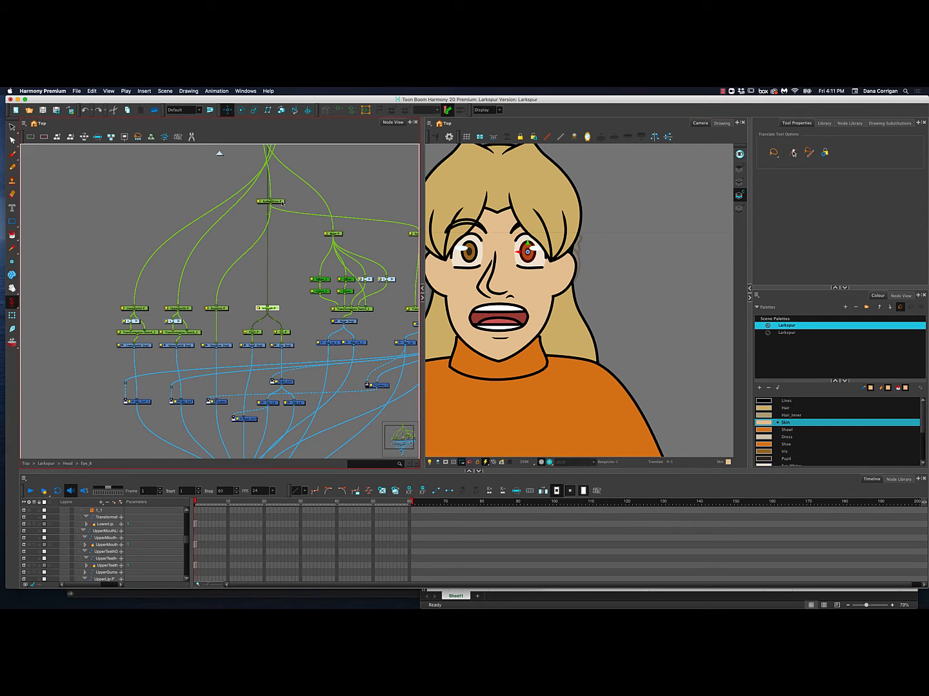
- Select the parent eye peg above the iris and pupil peg in Eye_B and check the parts it controls
click(280, 203)
click(520, 242)
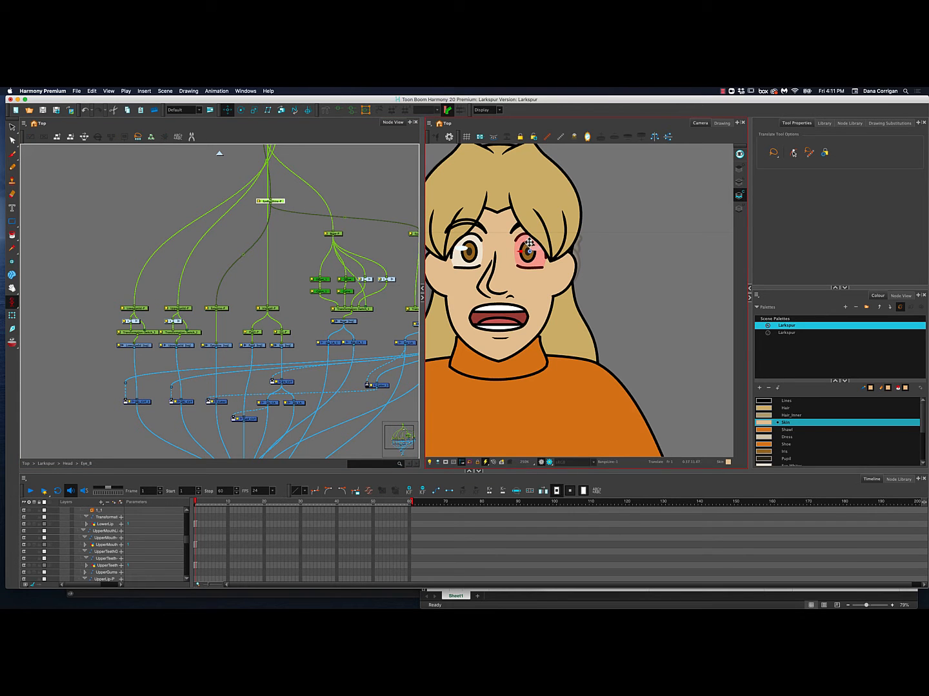
click(295, 295)
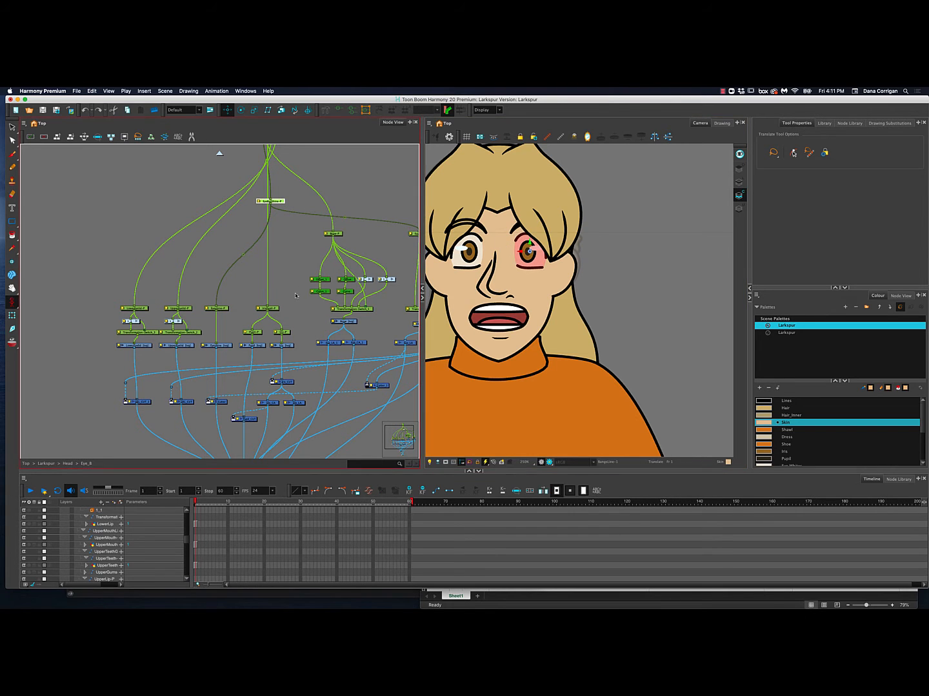
- Select the upper eyelid peg in the Eye_B group and test moving the eyelid, undoing the move
click(187, 309)
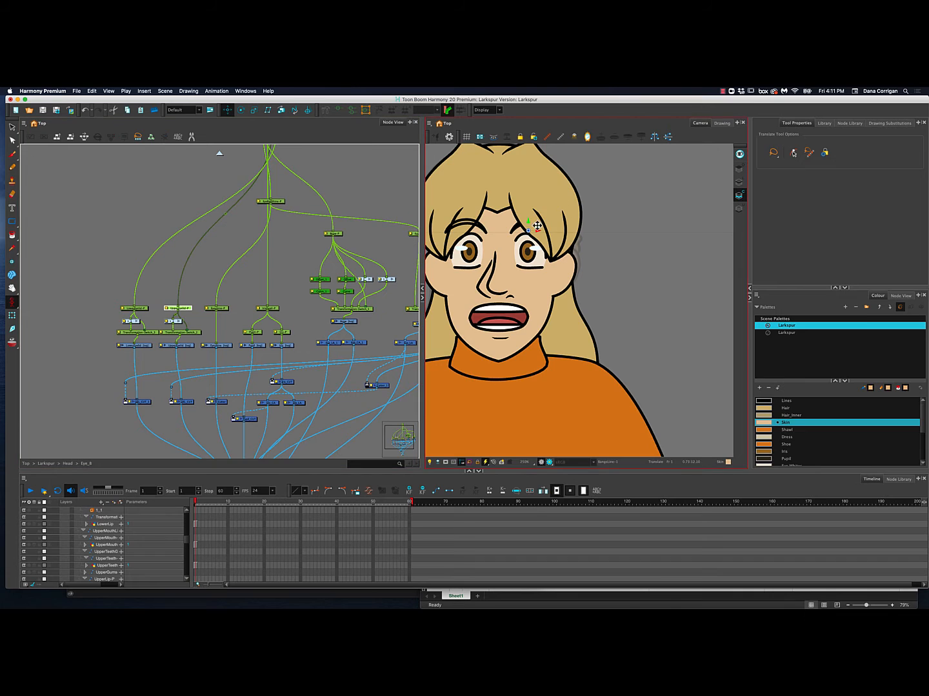
click(527, 246)
drag(528, 247, 530, 235)
key(super+z)
click(329, 266)
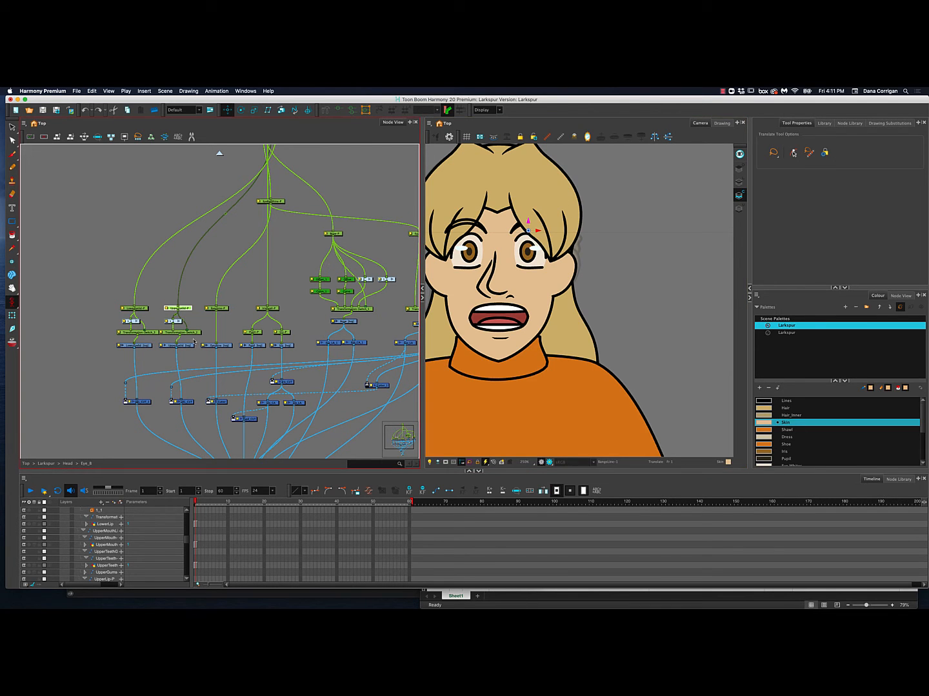
- Test moving the lower eyelid with its peg in Eye_B, undo the move, and return to the Head group
click(135, 308)
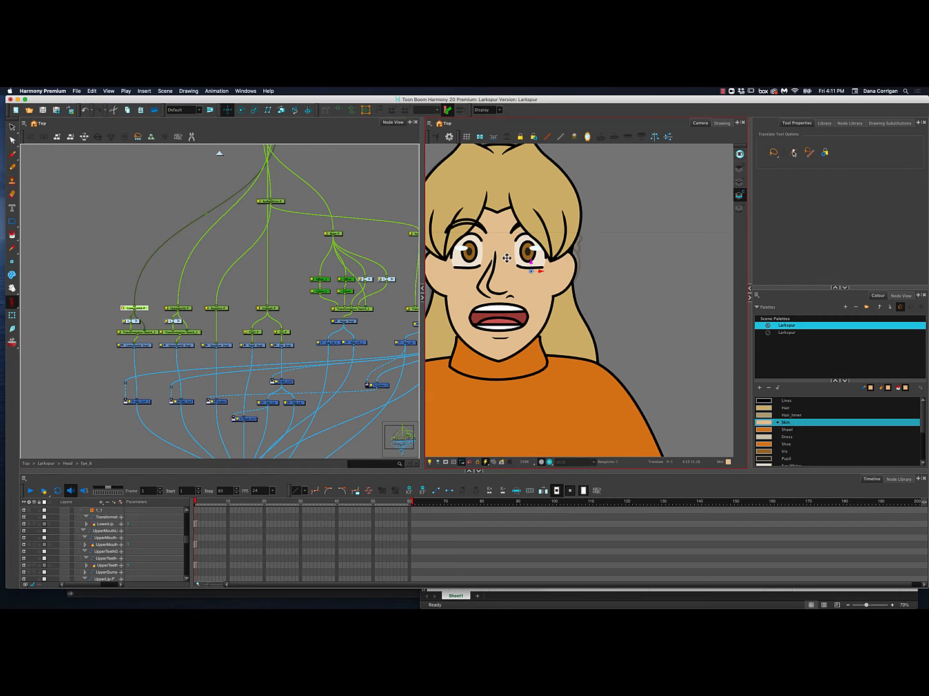
drag(531, 261, 532, 247)
key(super+z)
click(172, 327)
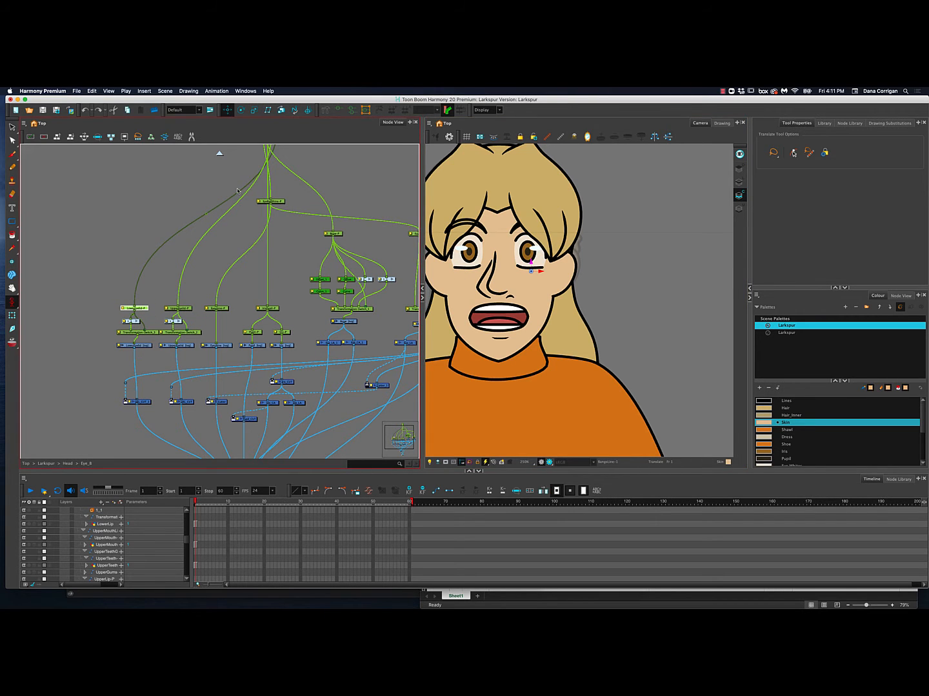
drag(305, 247, 210, 261)
click(219, 154)
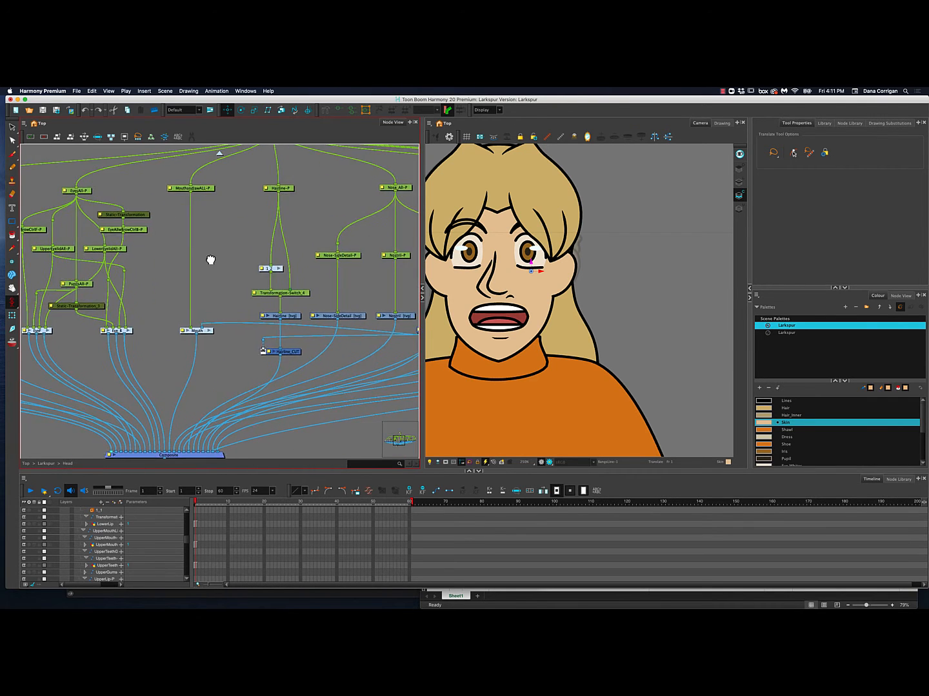
- Select the MouthandJawALL-P peg and test moving the mouth and jaw up twice, undoing each move and reselecting the peg
click(201, 191)
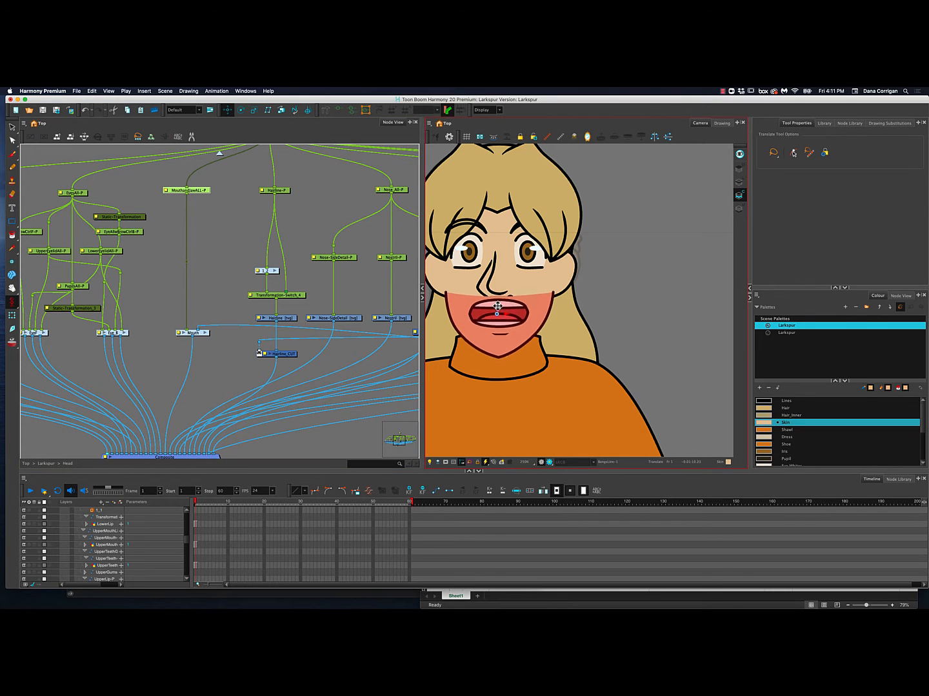
drag(497, 306, 497, 304)
key(super+z)
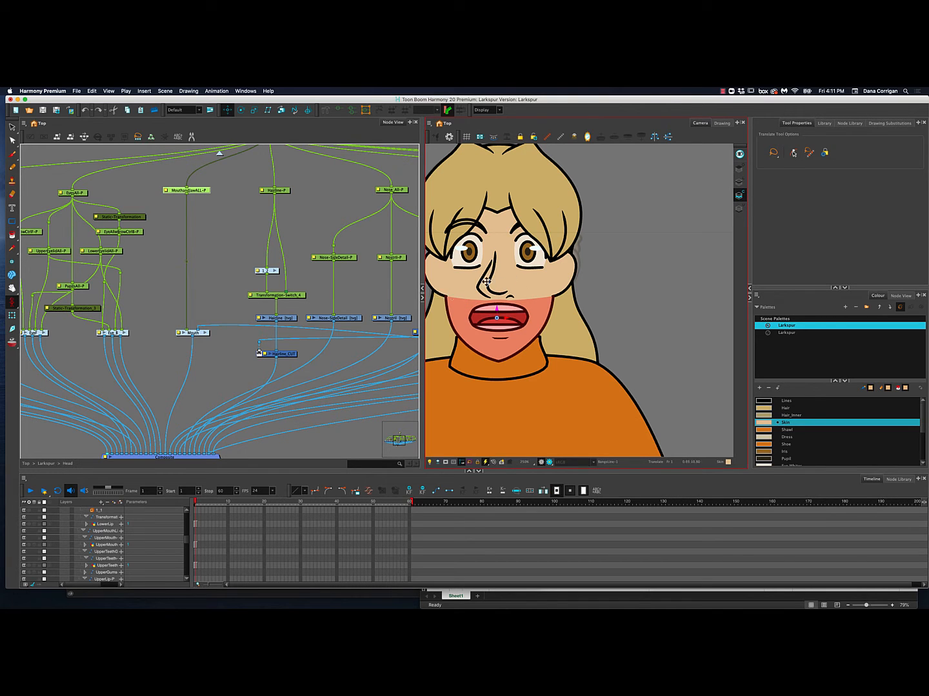
drag(499, 305, 498, 299)
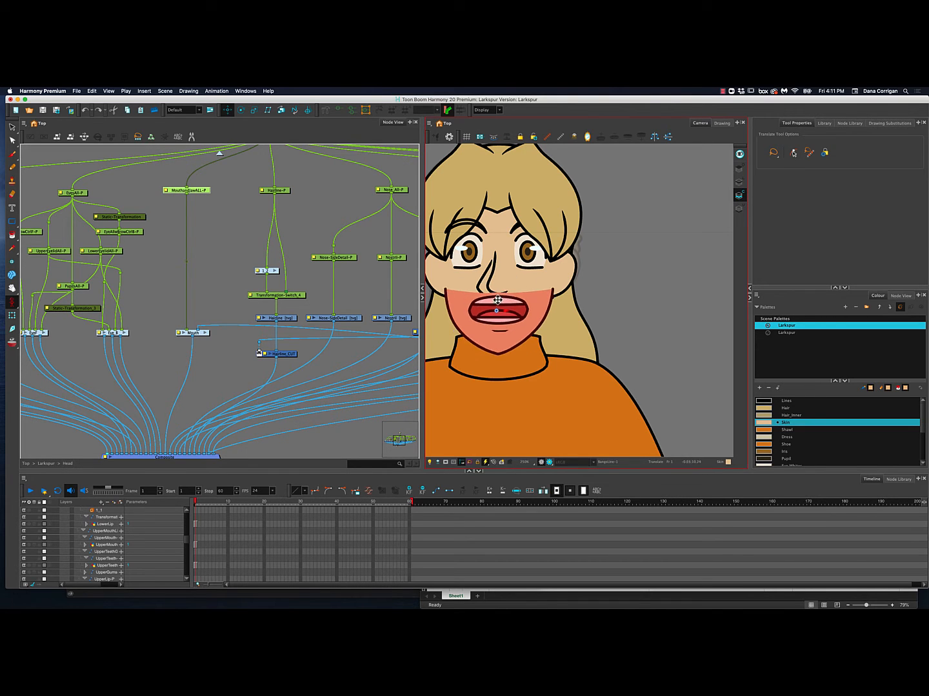
key(super+z)
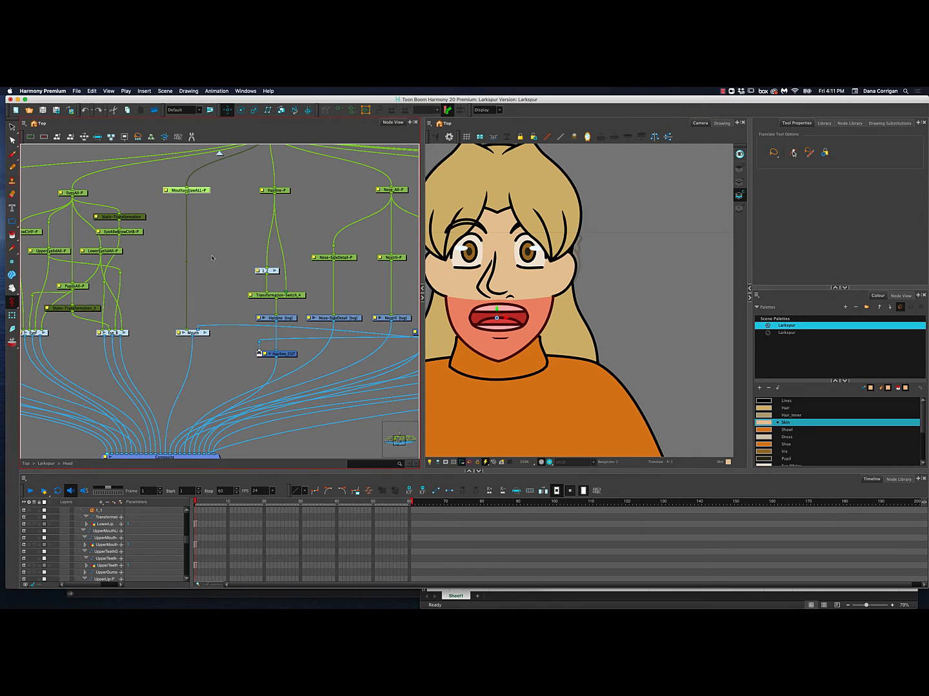
click(212, 258)
mouse_move(299, 232)
mouse_down()
mouse_move(283, 235)
mouse_move(297, 235)
mouse_up()
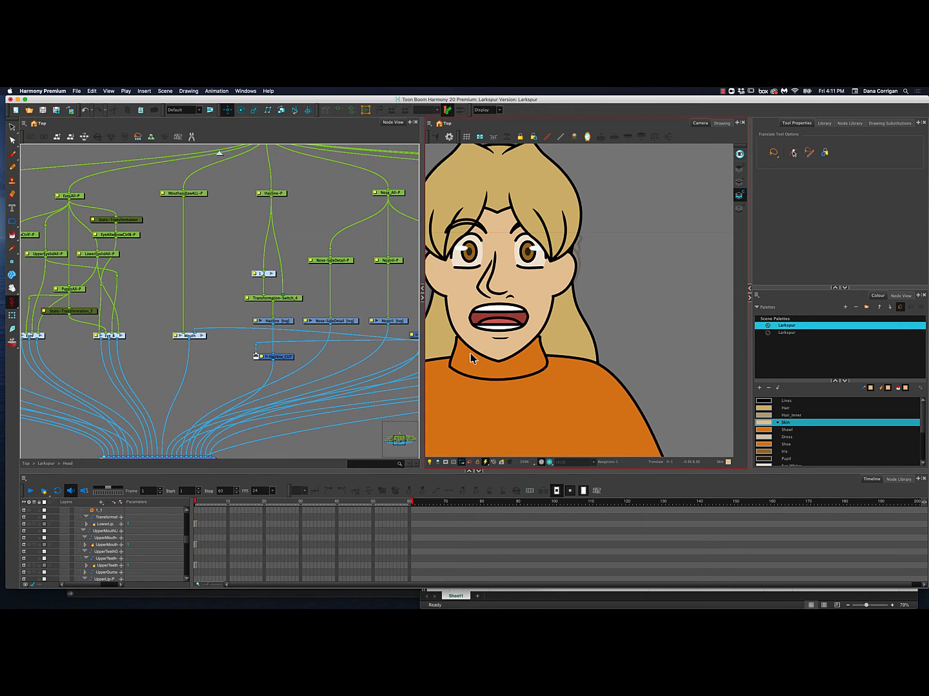
click(205, 197)
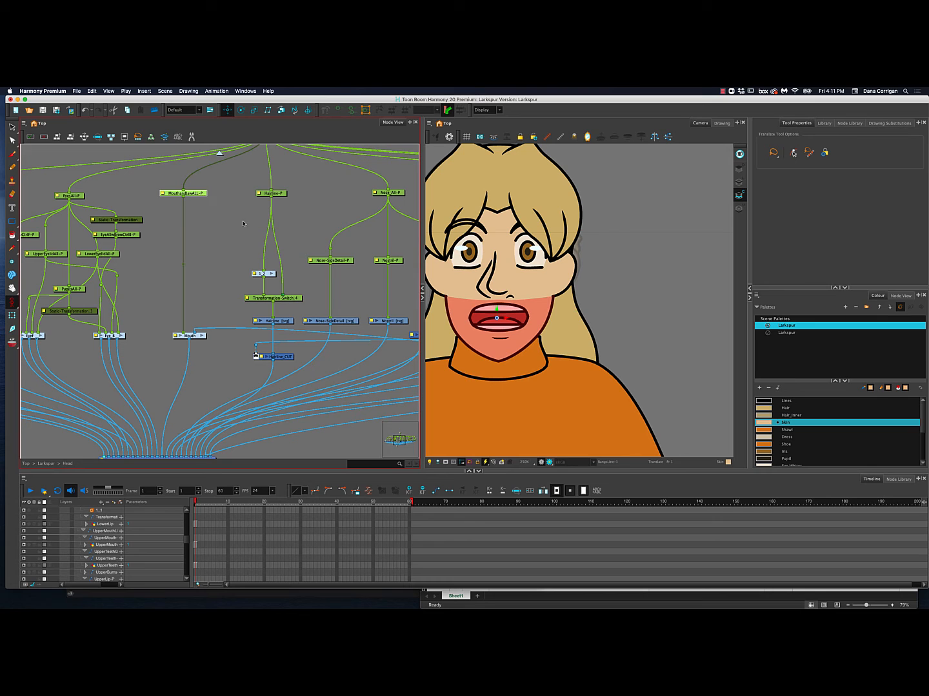
- Open the Mouth group and select the MouthAll-P peg to check which mouth parts it controls
click(202, 335)
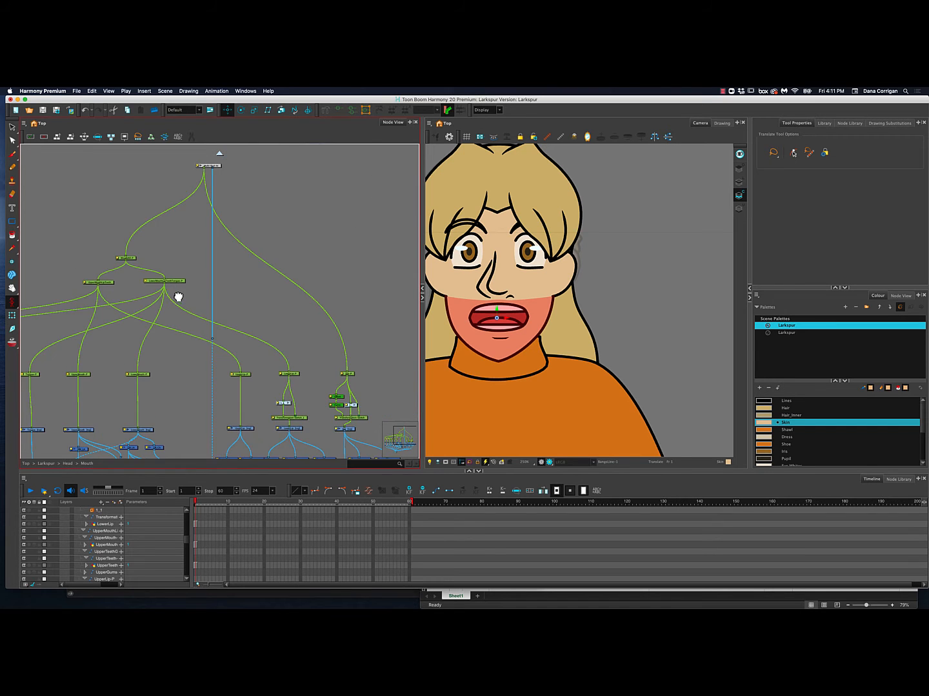
drag(178, 297, 313, 278)
scroll(265, 241, up, 2)
drag(247, 264, 252, 284)
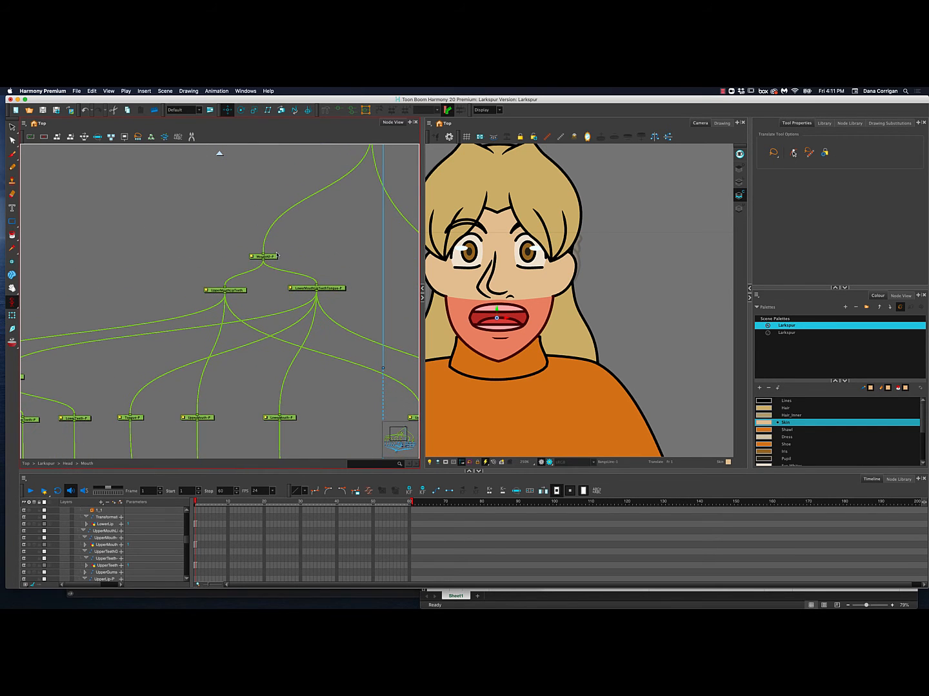
click(277, 255)
drag(238, 325, 258, 327)
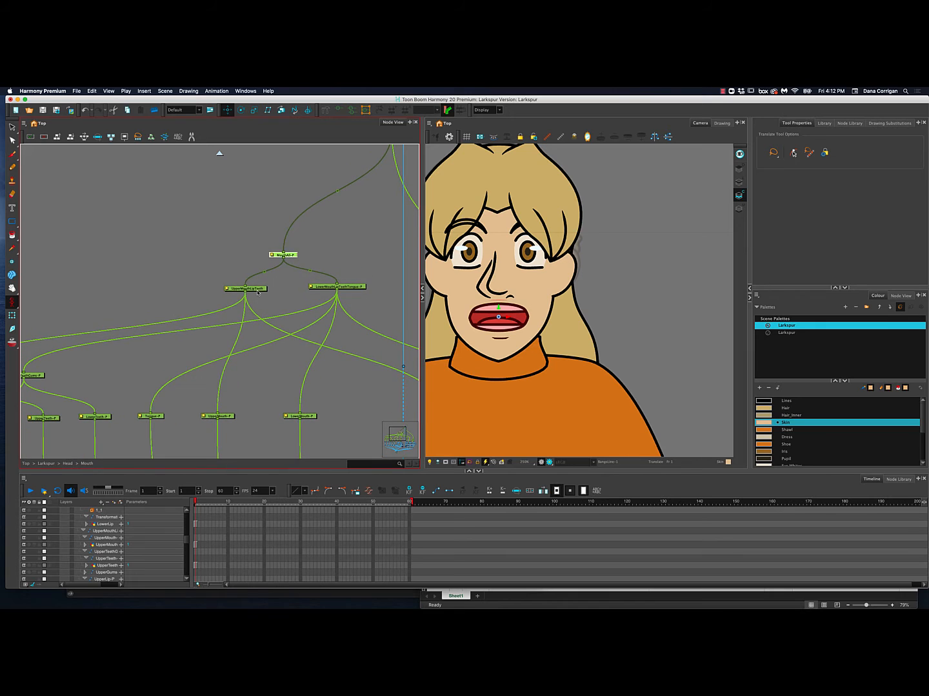
- Test moving the upper mouth parts down with the UpperMouthLipTeeth peg, select the LowerMouthLipTeethTongue-P peg, and undo the test move
click(257, 292)
drag(500, 294, 499, 322)
click(360, 288)
key(super+z)
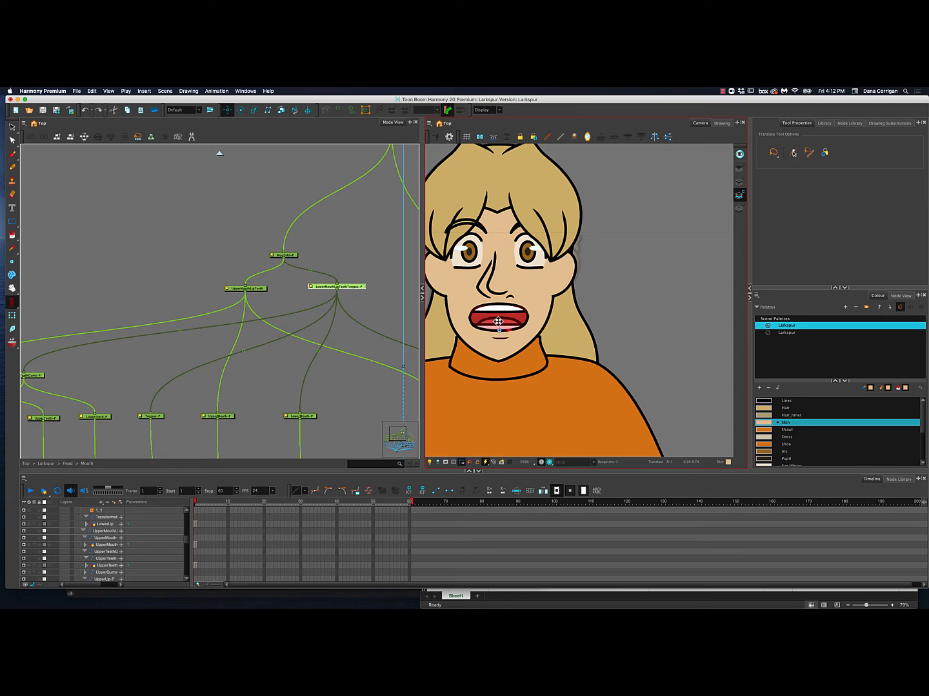
- Test moving the upper teeth and gums with UpperTeethGums-P and the gums alone with UpperGums-P, undoing the moves
click(328, 320)
drag(265, 325, 341, 308)
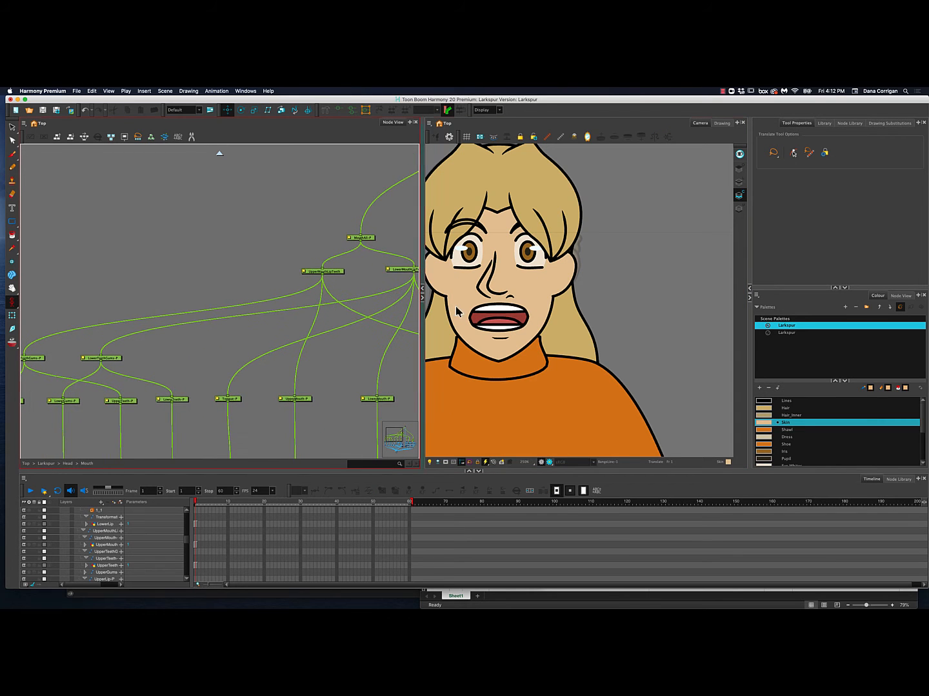
scroll(258, 333, left, 5)
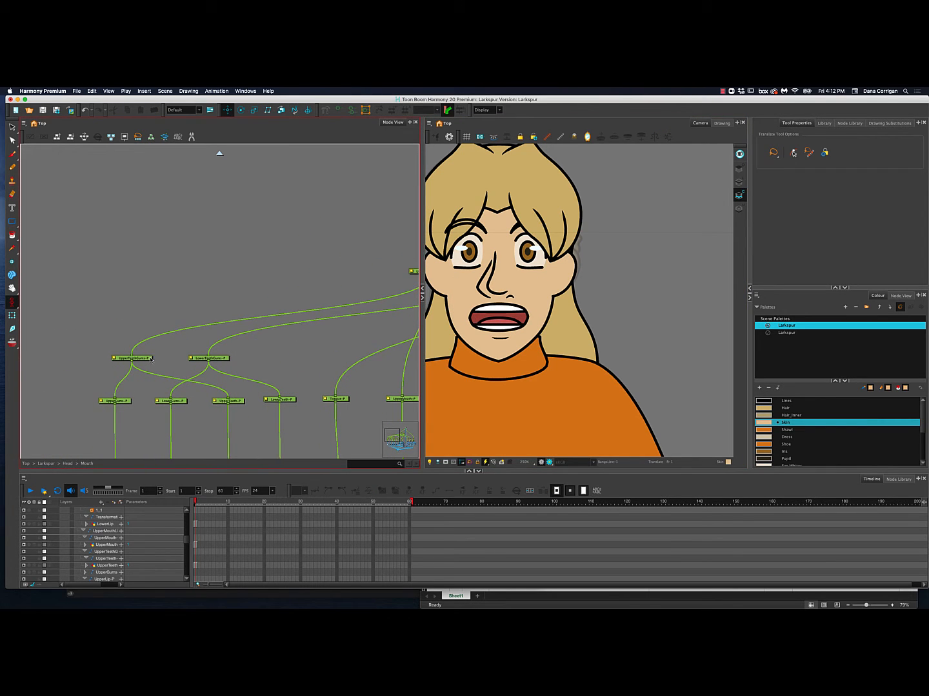
click(150, 358)
mouse_move(497, 280)
mouse_down()
mouse_move(497, 290)
mouse_move(497, 282)
mouse_up()
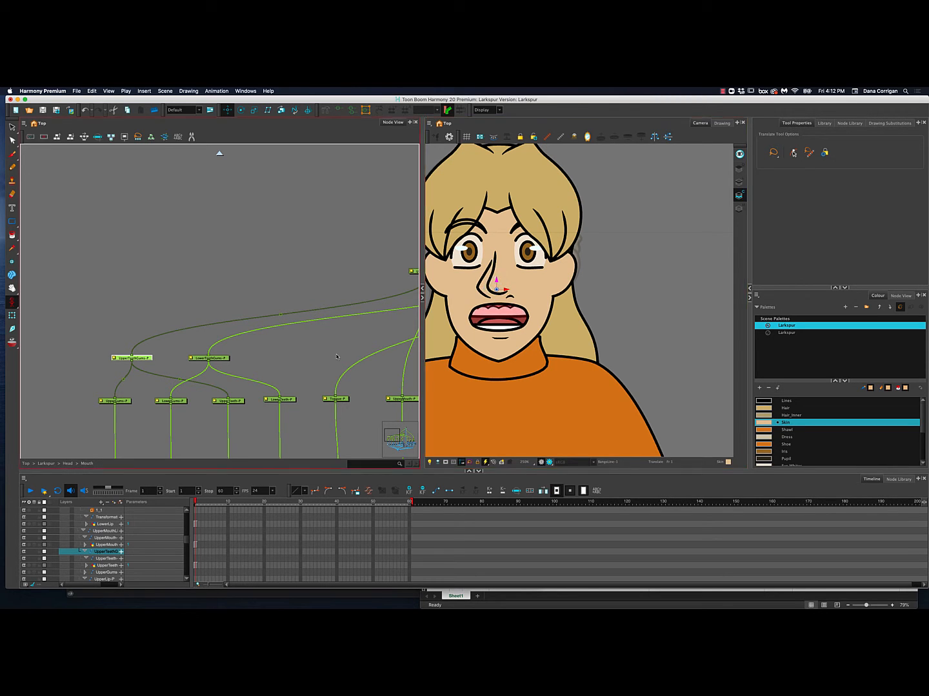
click(116, 400)
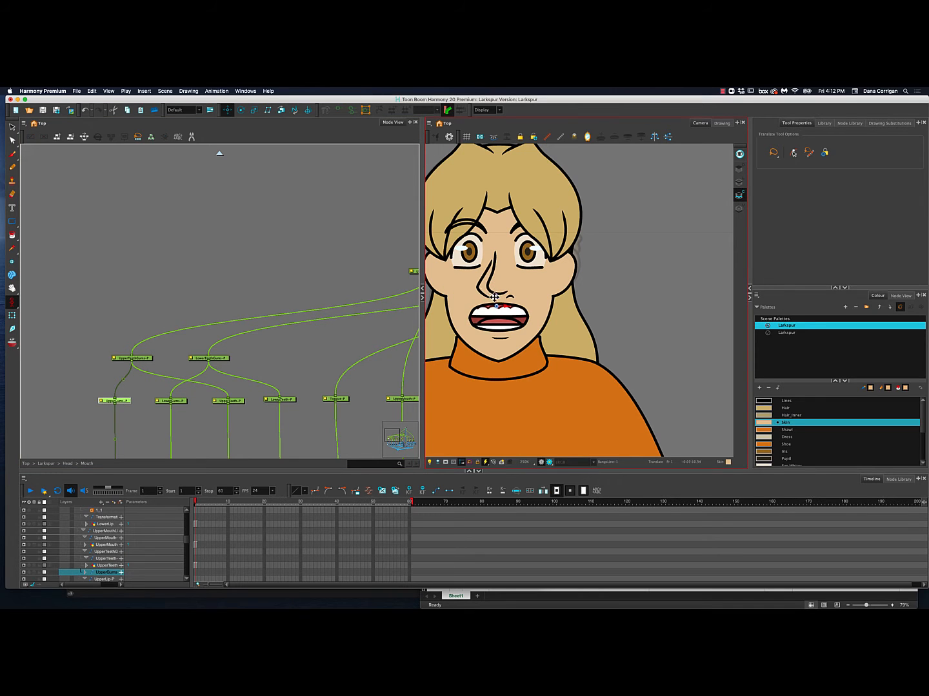
drag(498, 303, 497, 296)
key(super+z)
key(super+z)
key(super+z)
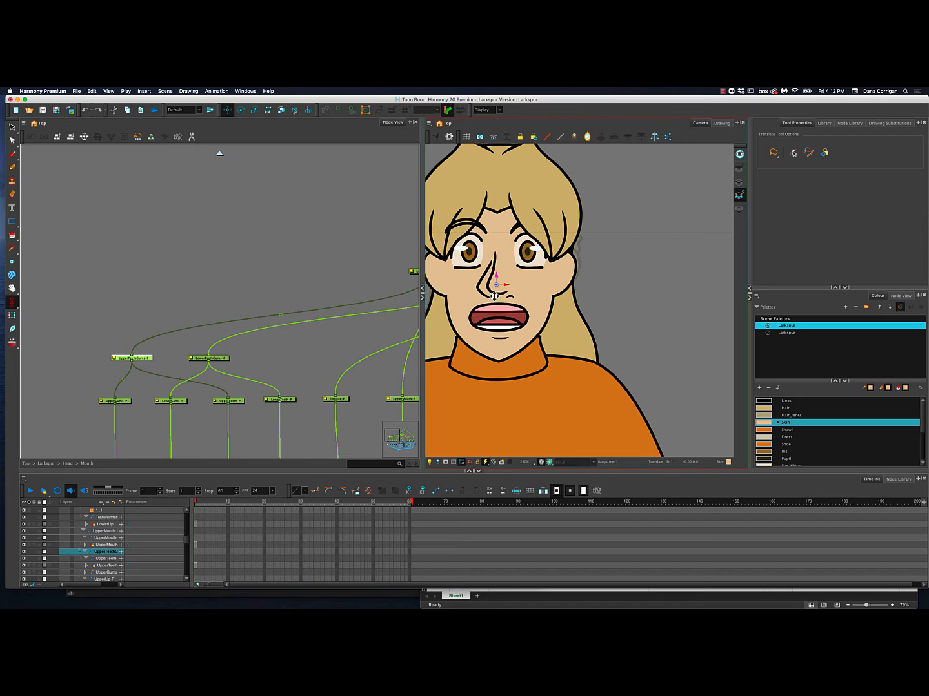
- Test moving the lower teeth and gums up with LowerTeethGums-P and the gums alone with LowerGums-P, undoing the moves
click(214, 350)
click(210, 359)
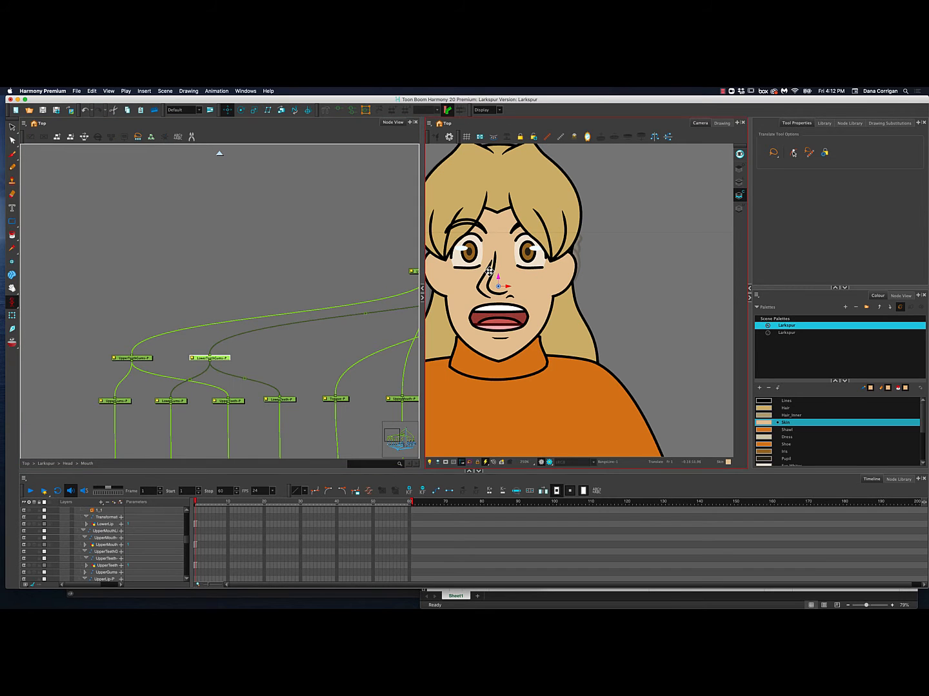
drag(498, 277, 499, 267)
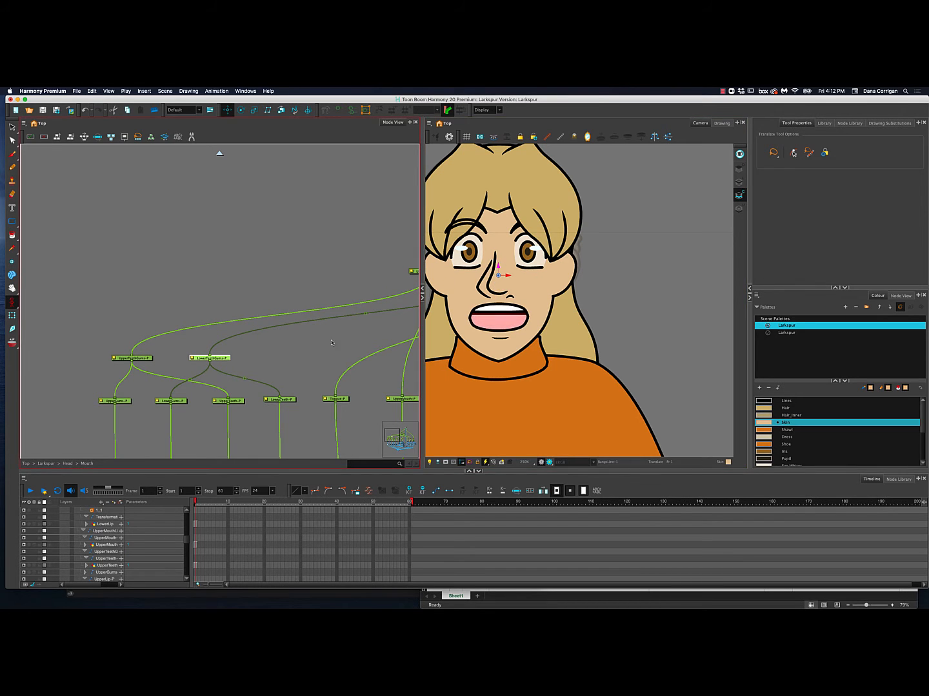
click(185, 401)
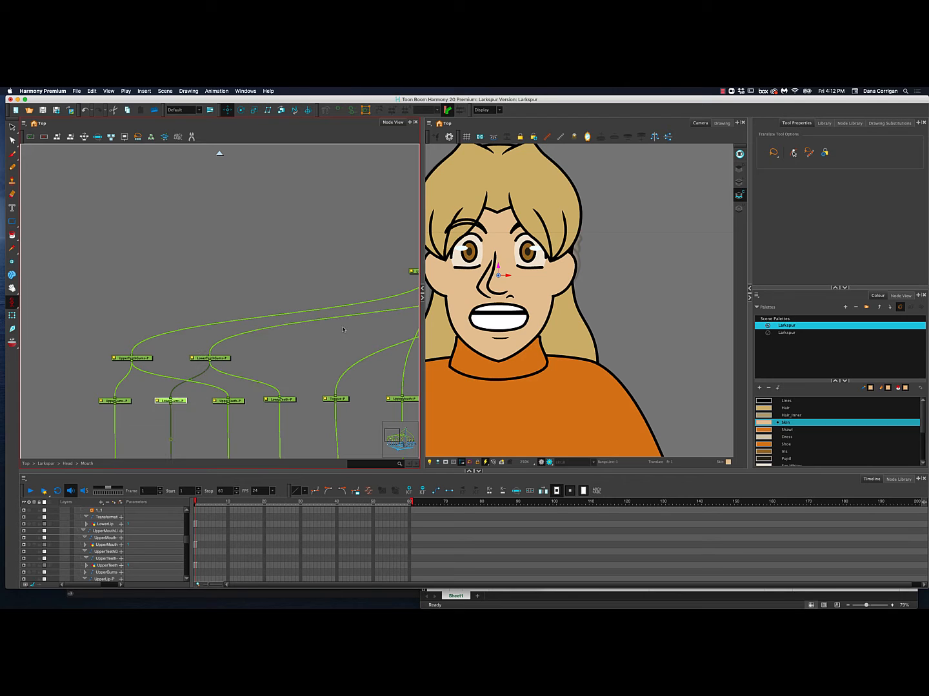
drag(500, 267, 498, 261)
key(super+z)
key(super+z)
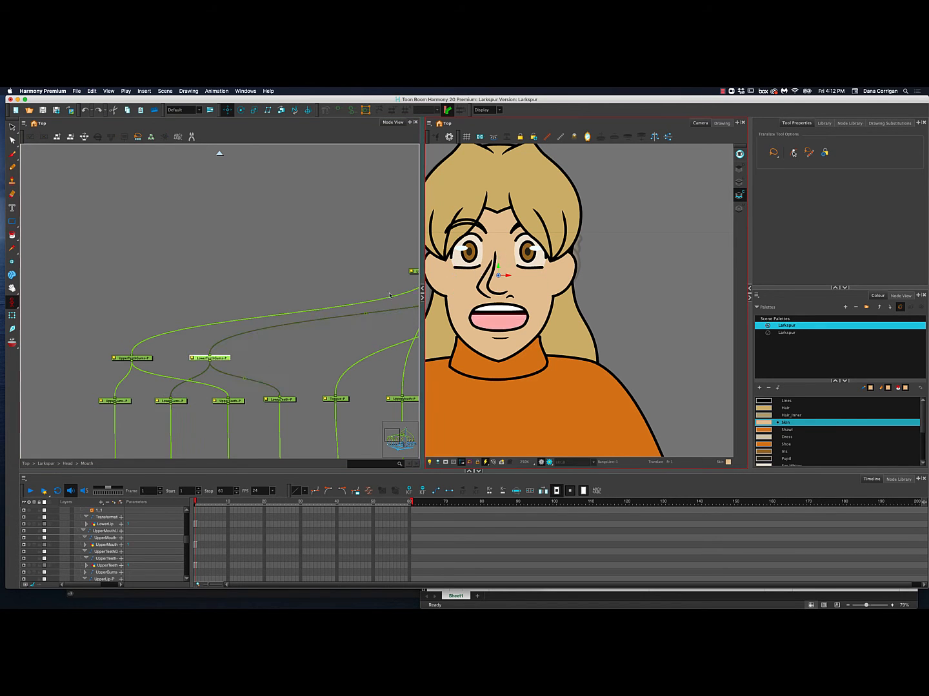
drag(276, 365, 303, 254)
scroll(276, 284, down, 5)
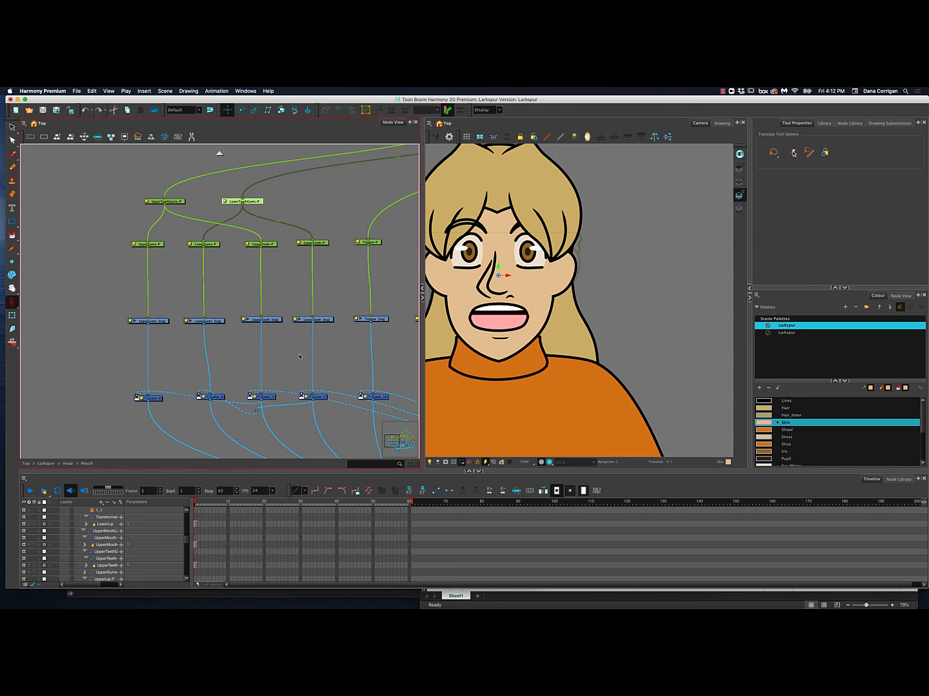
key(super+z)
- With the lower gums' cutter temporarily disabled, move the gums down below the lower teeth using the LowerGums-P peg
click(216, 322)
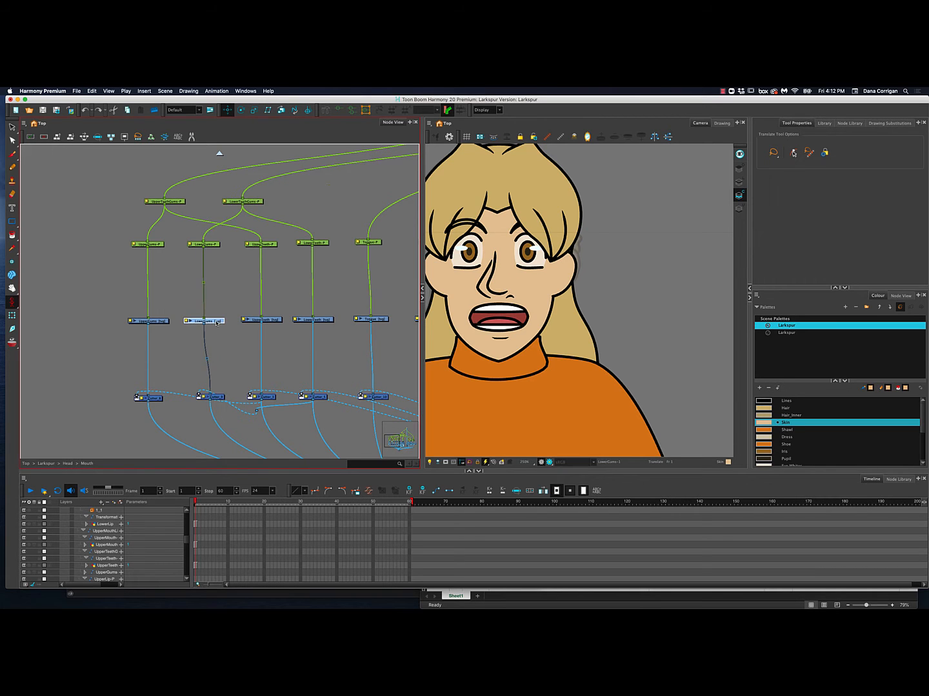
click(221, 398)
key(d)
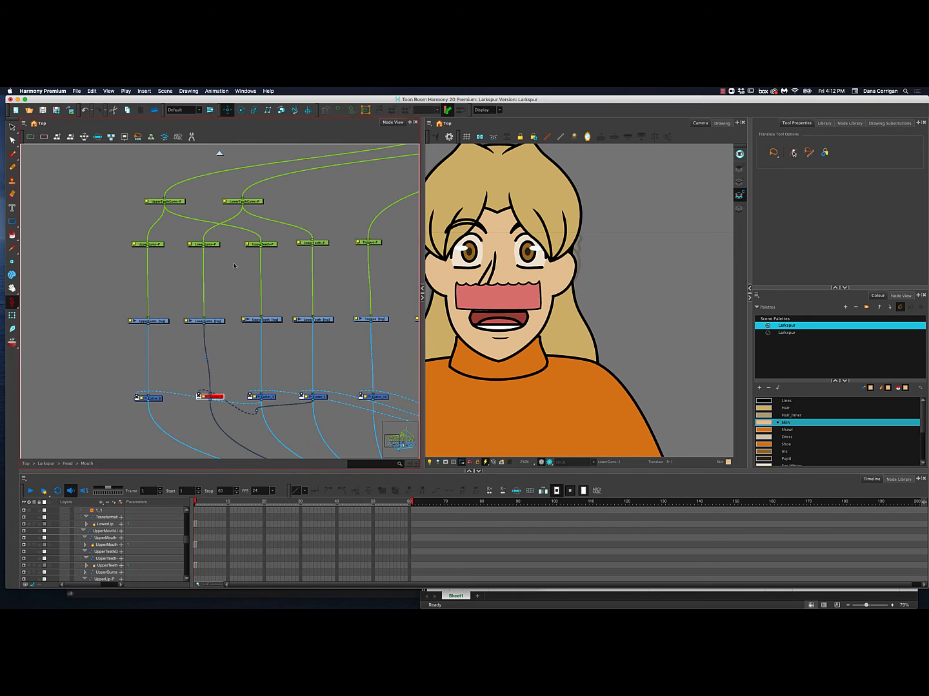
click(214, 246)
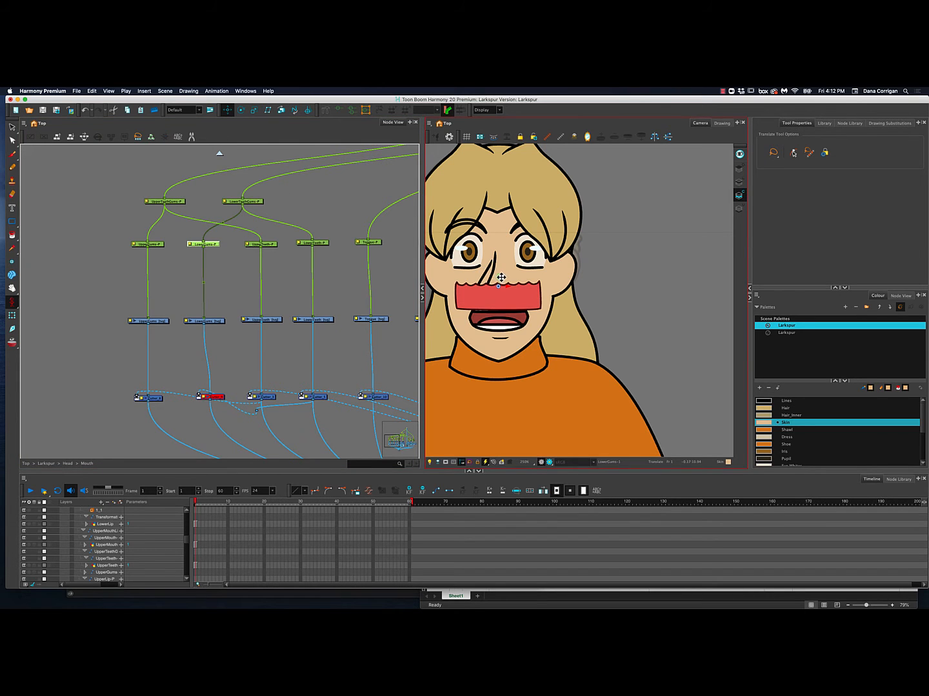
drag(498, 279, 497, 324)
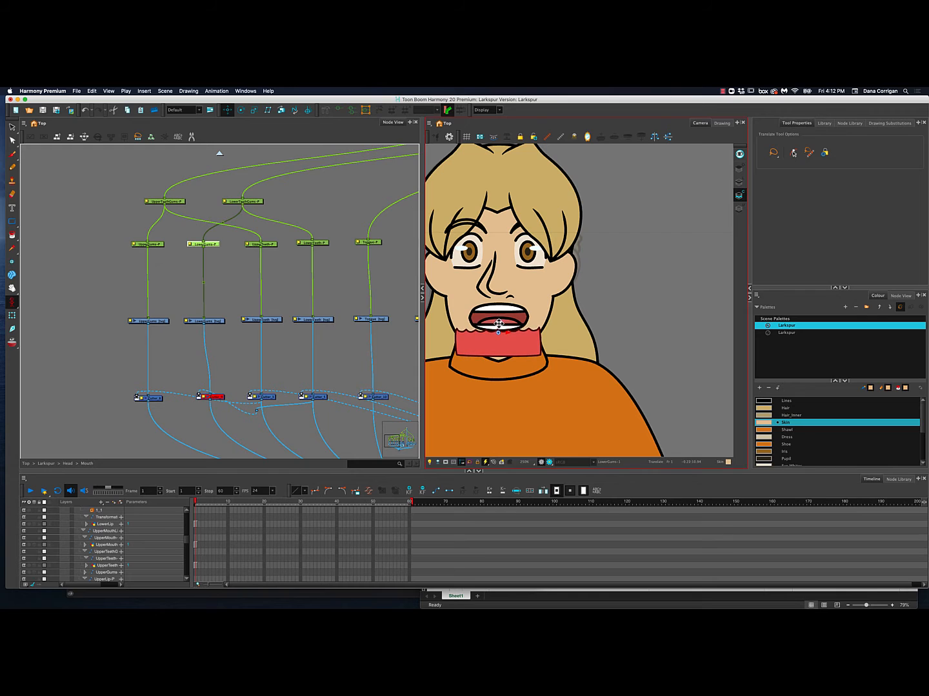
click(222, 398)
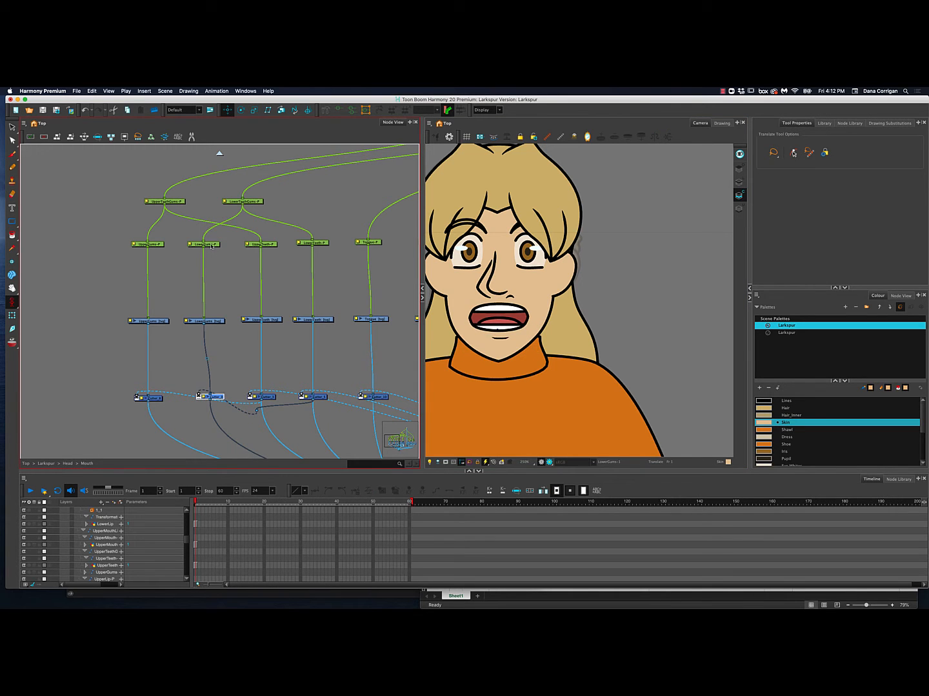
- Retest the lower teeth and gums with LowerTeethGums-P, undo the move, reselect LowerGums-P and save the scene
click(250, 206)
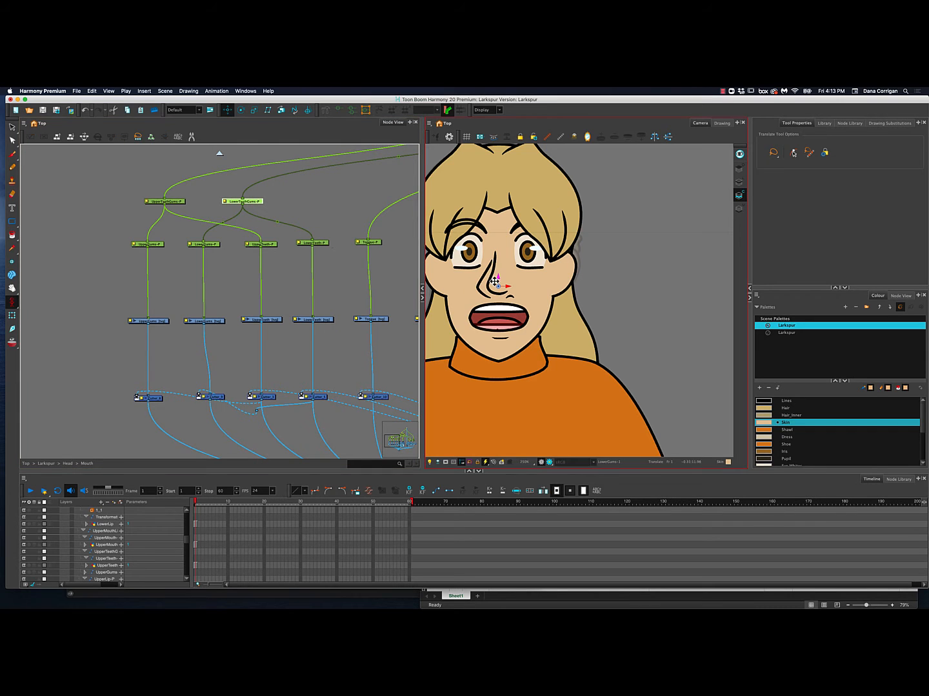
drag(498, 276, 498, 271)
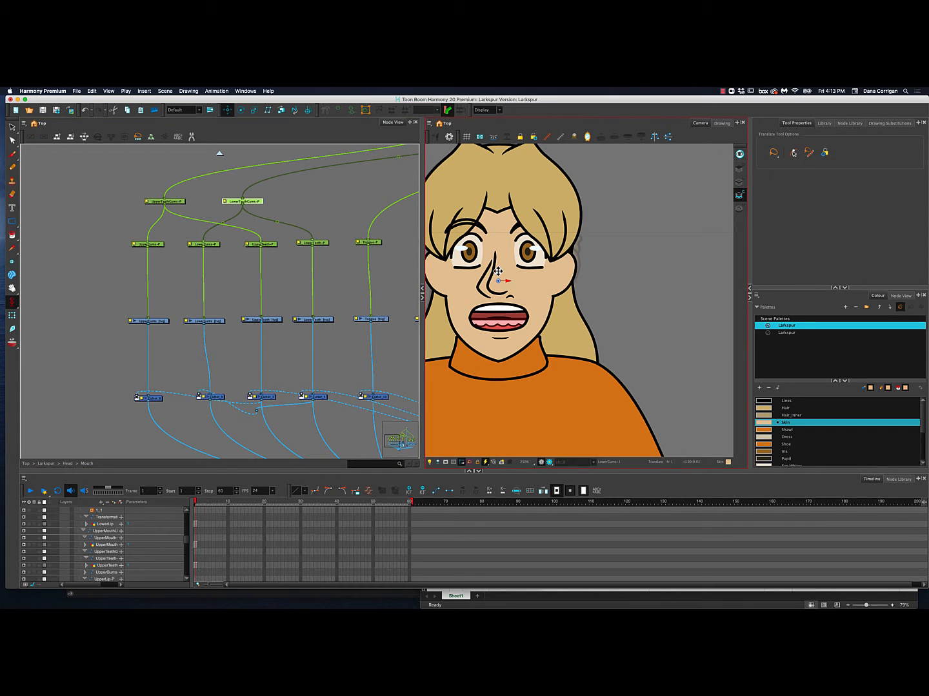
key(super+z)
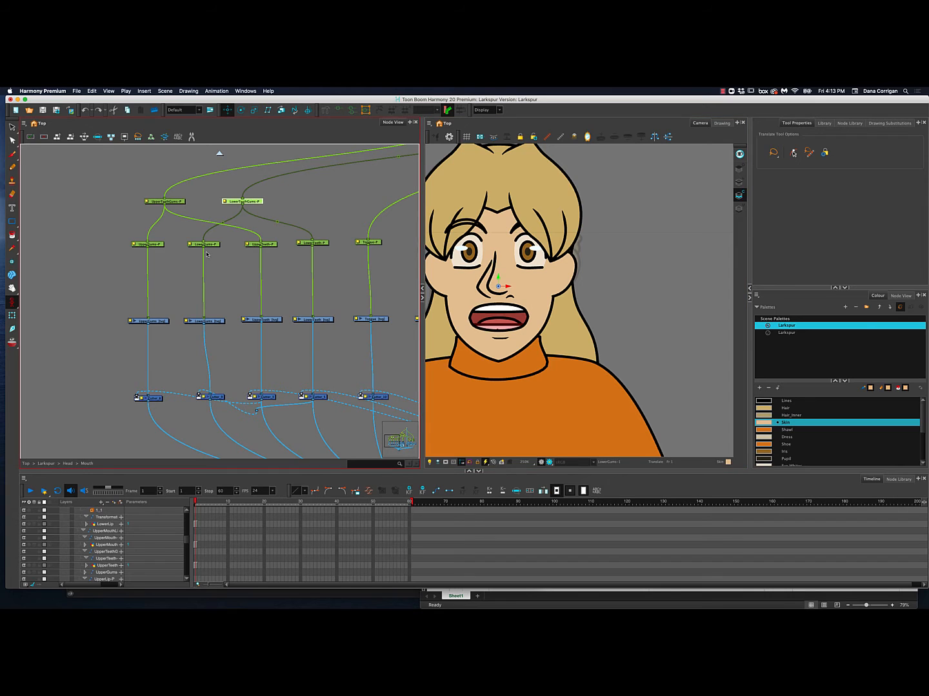
click(205, 244)
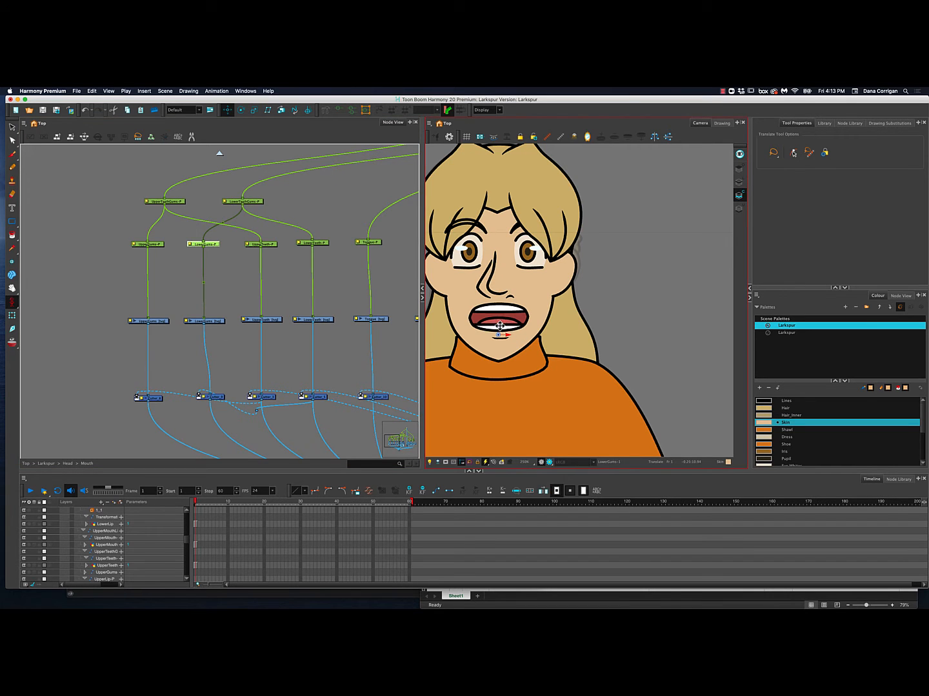
key(super+s)
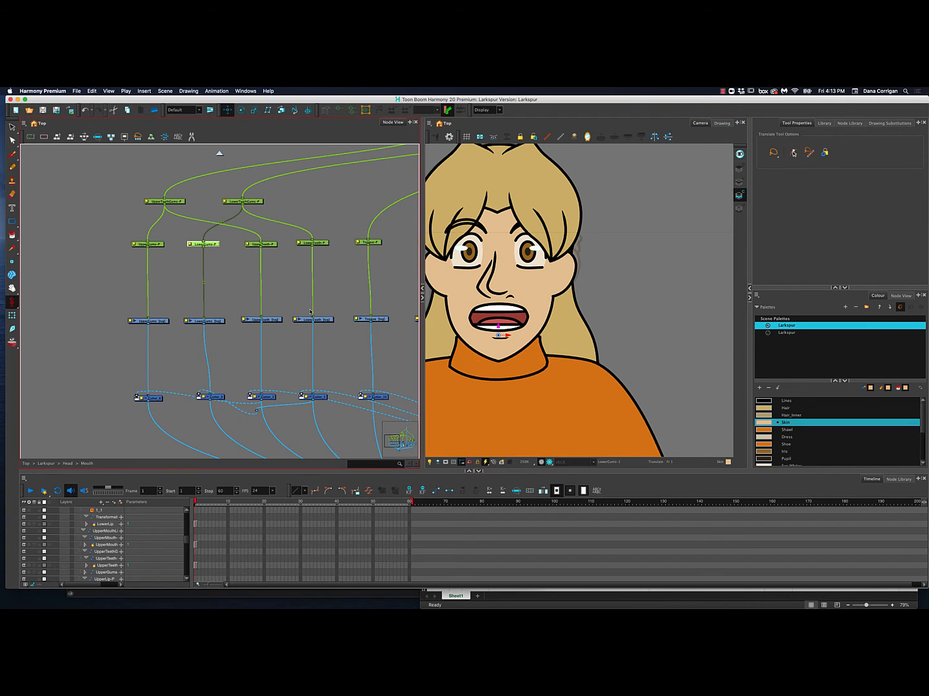
- Check the Tongue-P peg and test moving the mouth shapes with the UpperMouth-P and LowerMouth-P pegs, undoing the moves
scroll(338, 293, right, 5)
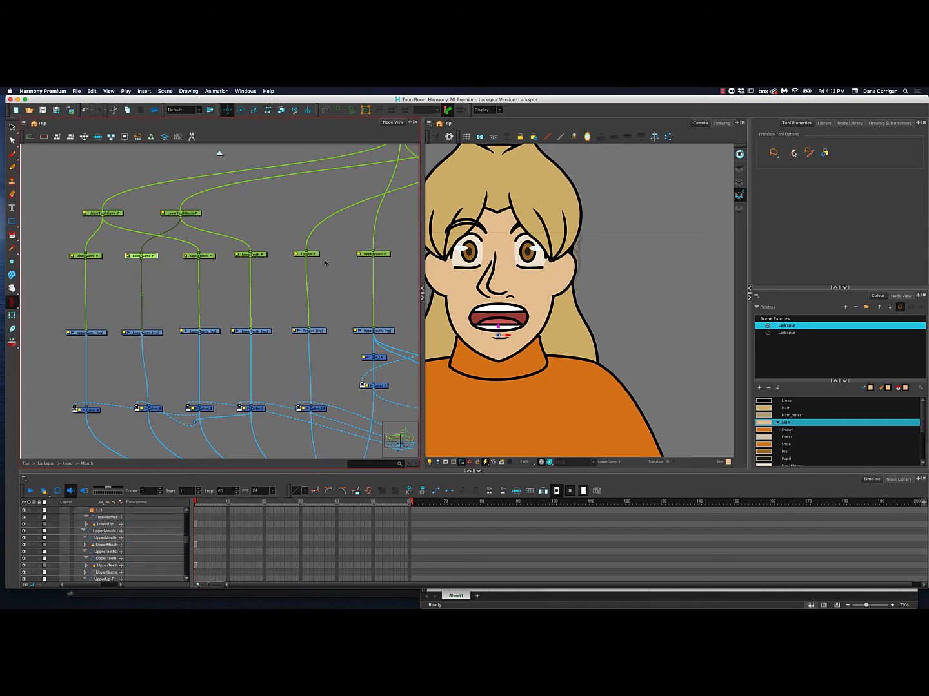
click(305, 253)
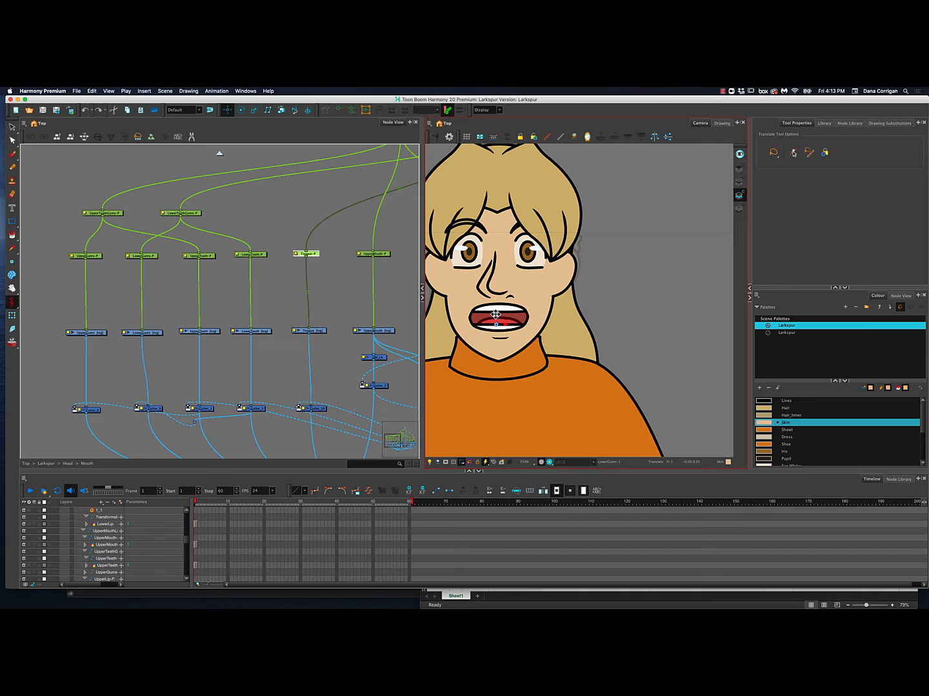
click(380, 300)
drag(376, 300, 261, 325)
click(262, 279)
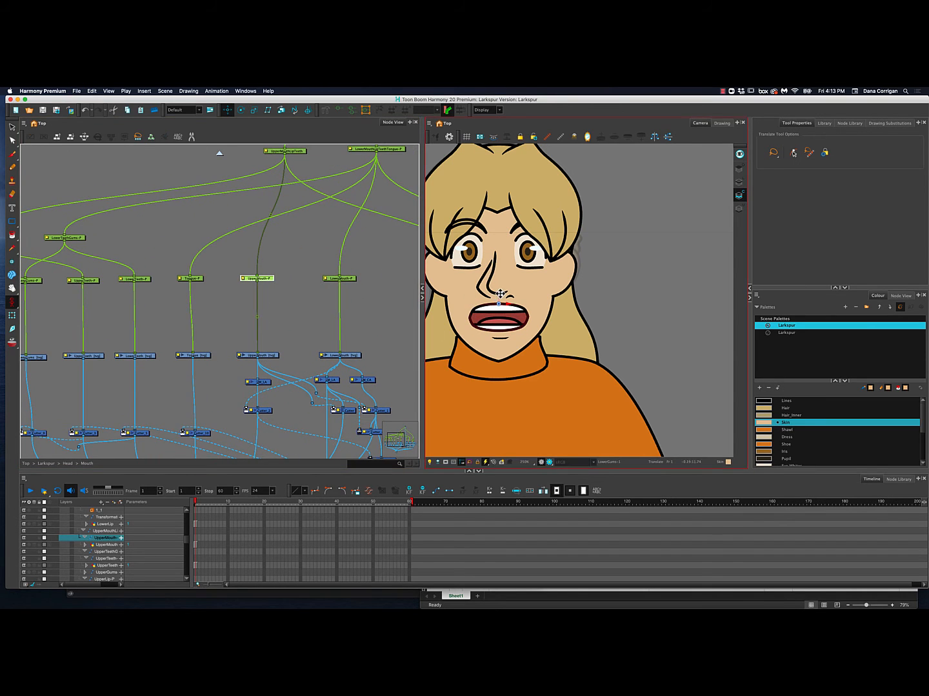
mouse_move(500, 295)
mouse_down()
mouse_move(500, 304)
mouse_move(492, 290)
mouse_move(501, 295)
mouse_move(500, 320)
mouse_up()
click(355, 280)
click(506, 315)
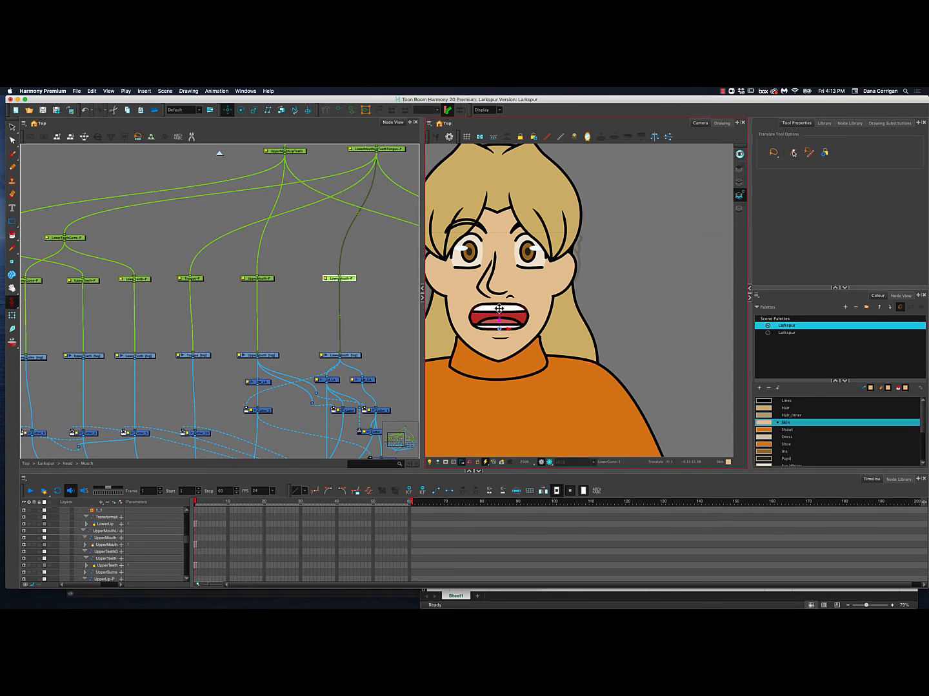
key(super+z)
- Test moving the upper lip with UpperLip-P and the lower lip with LowerLip-P, restoring the lips' positions
click(406, 310)
drag(408, 312, 254, 307)
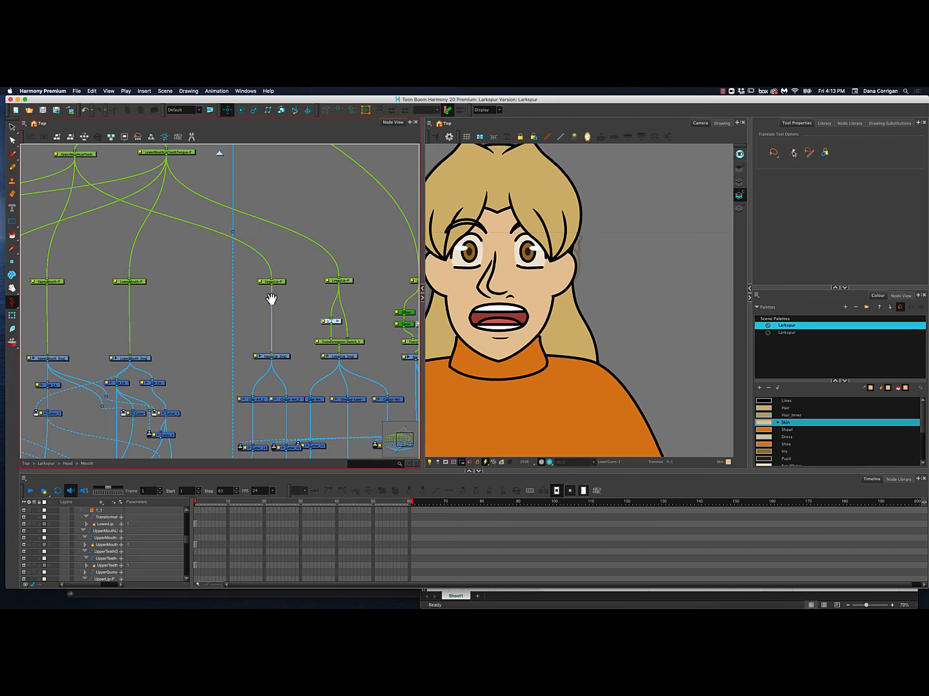
click(270, 282)
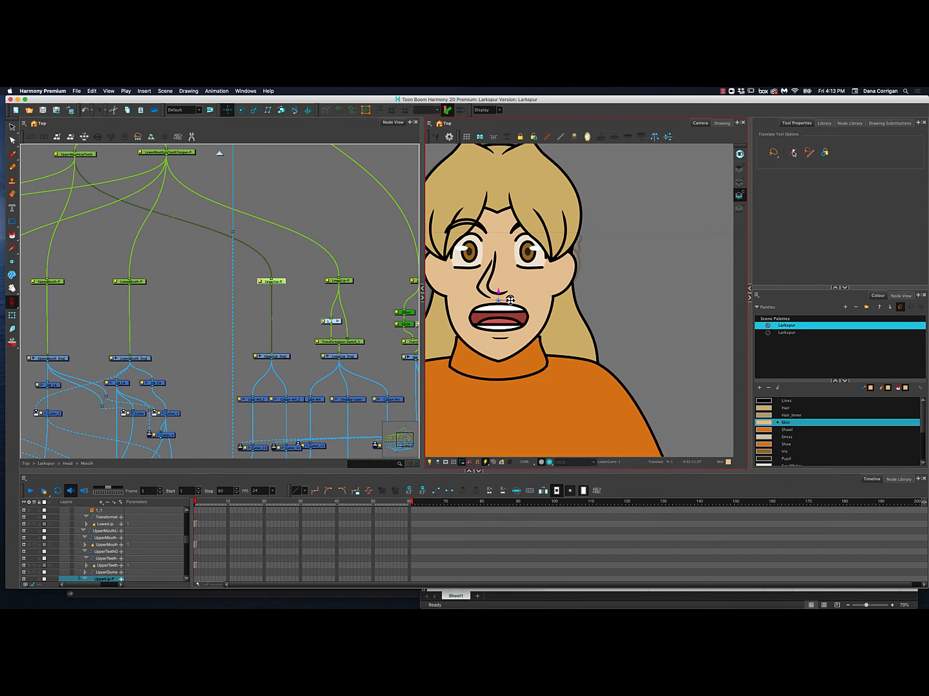
mouse_move(508, 300)
mouse_down()
mouse_move(478, 302)
mouse_move(494, 300)
mouse_up()
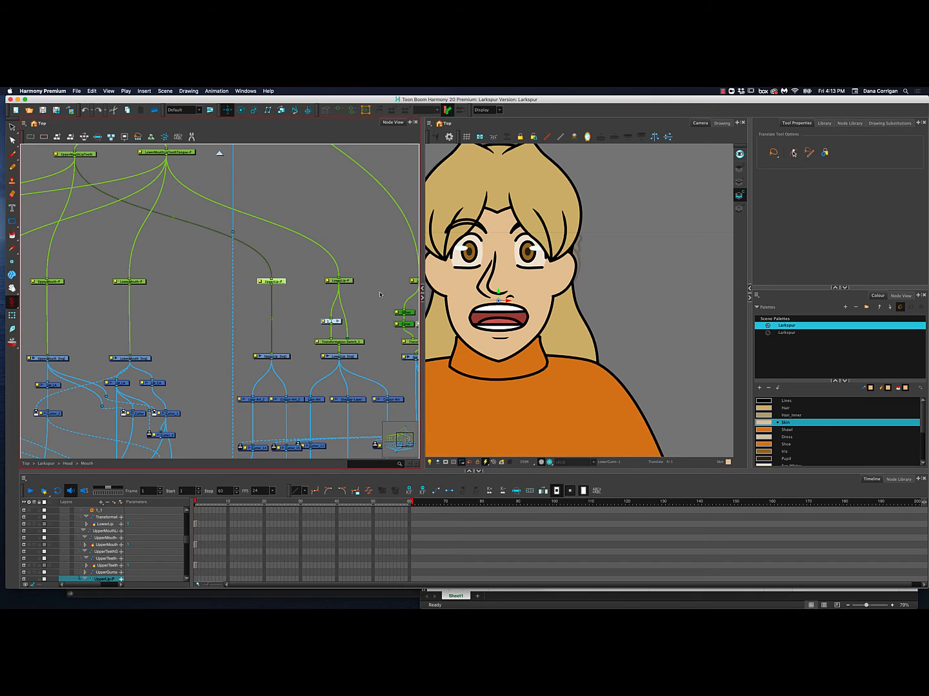
click(347, 281)
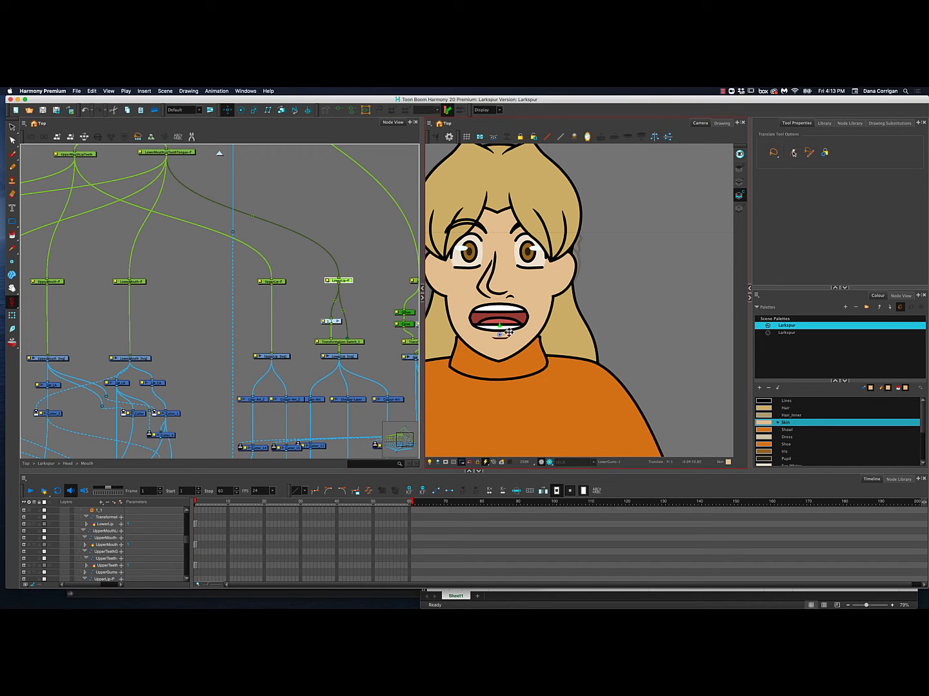
mouse_move(519, 334)
mouse_down()
mouse_move(543, 328)
mouse_move(504, 340)
mouse_up()
- Select the jaw peg in the Mouth group to check which part of the face it controls, and clear the selection
click(386, 304)
drag(384, 266, 276, 257)
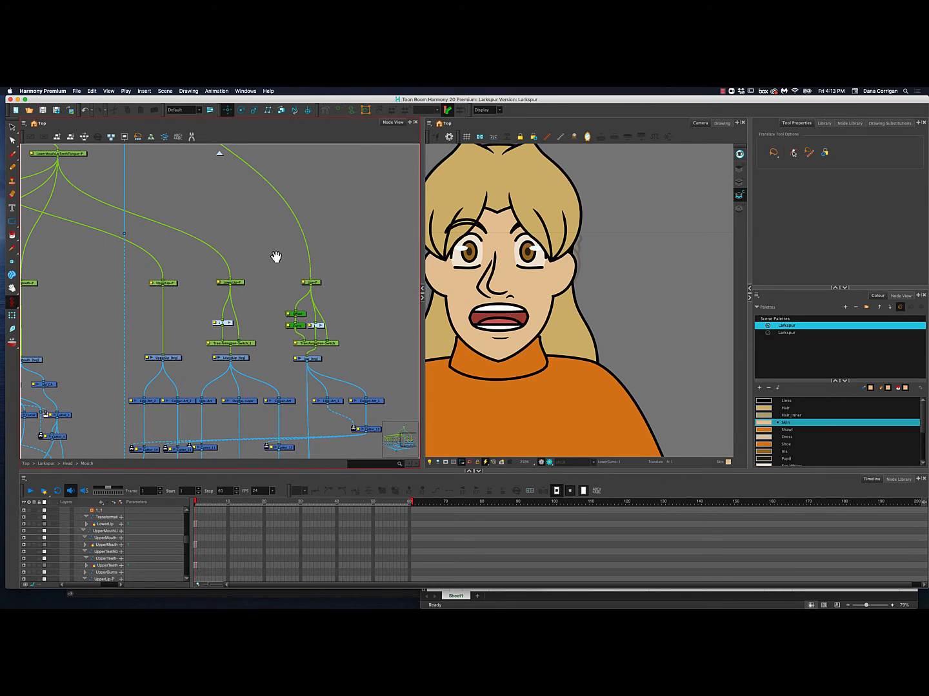
scroll(332, 272, down, 1)
click(322, 274)
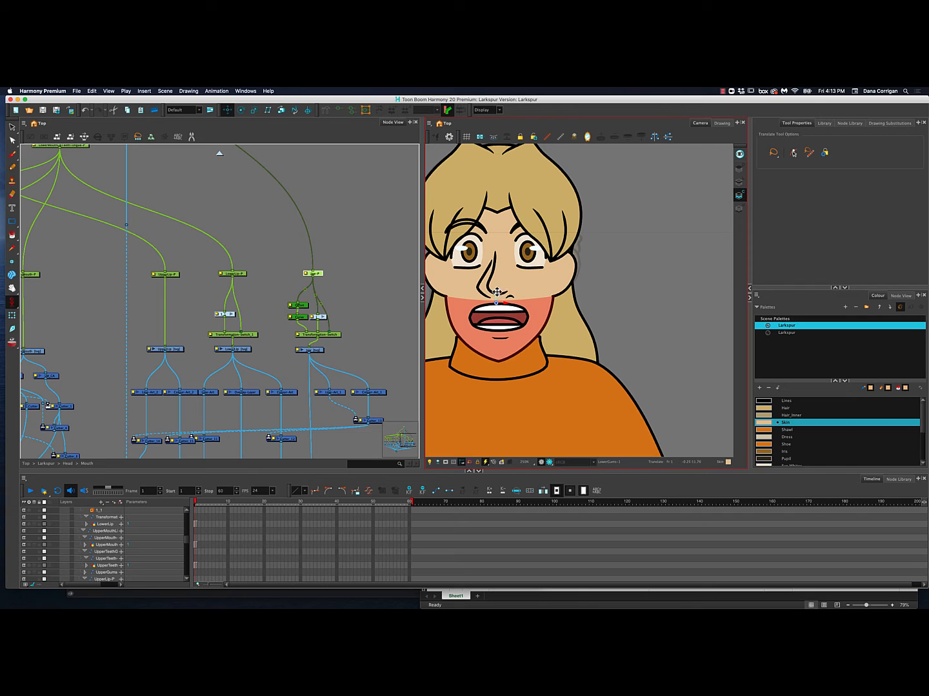
click(385, 251)
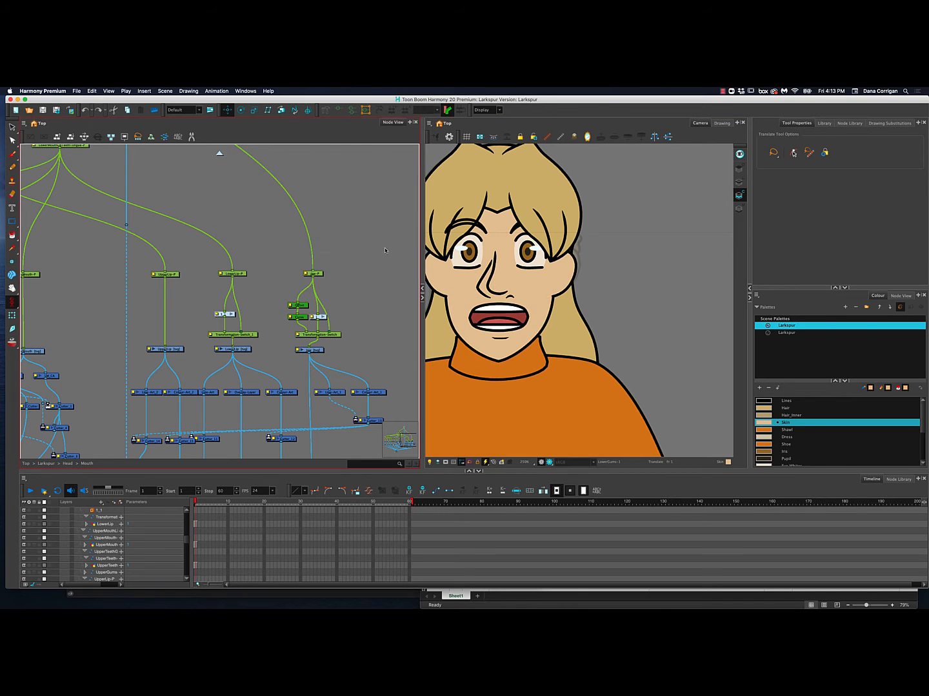
- Check which part of the face the jaw's deformation group and its Transformation-Switch affect, using the Transform tool
mouse_move(273, 236)
mouse_down()
mouse_move(348, 274)
mouse_move(302, 259)
mouse_move(268, 233)
mouse_up()
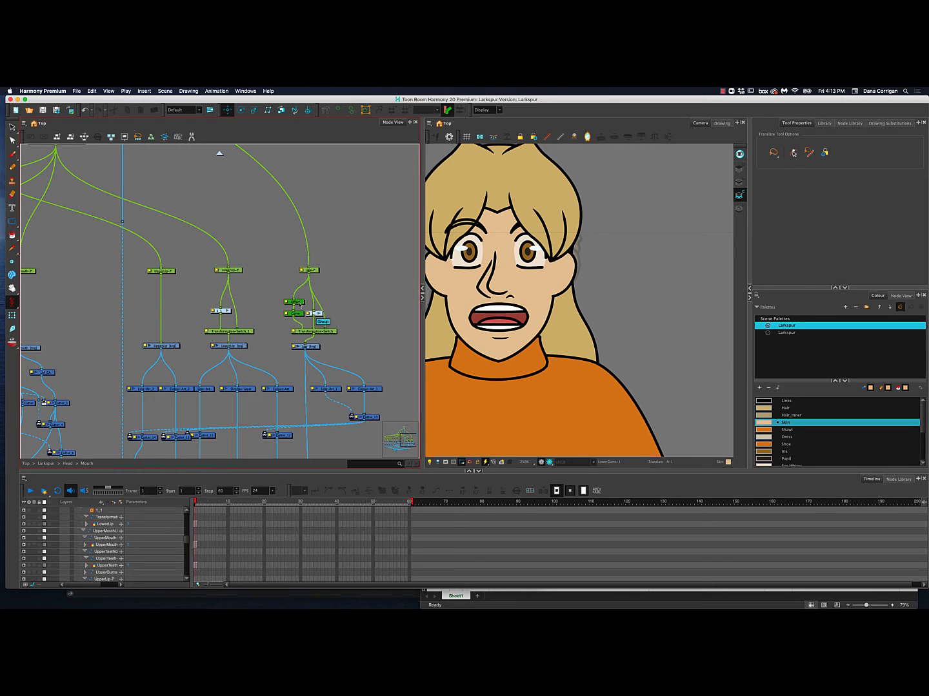
click(297, 303)
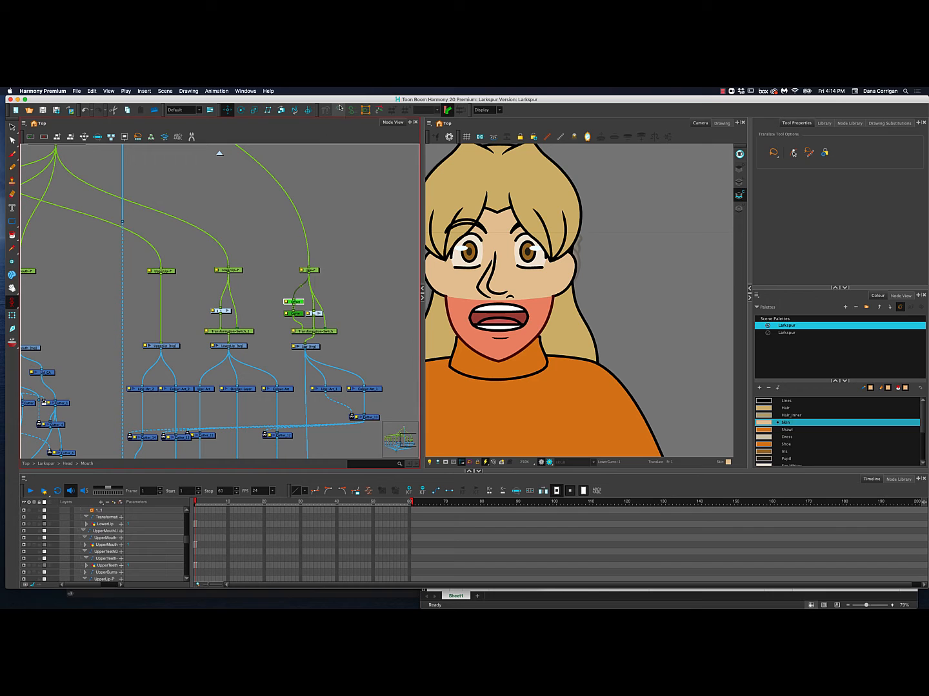
click(12, 315)
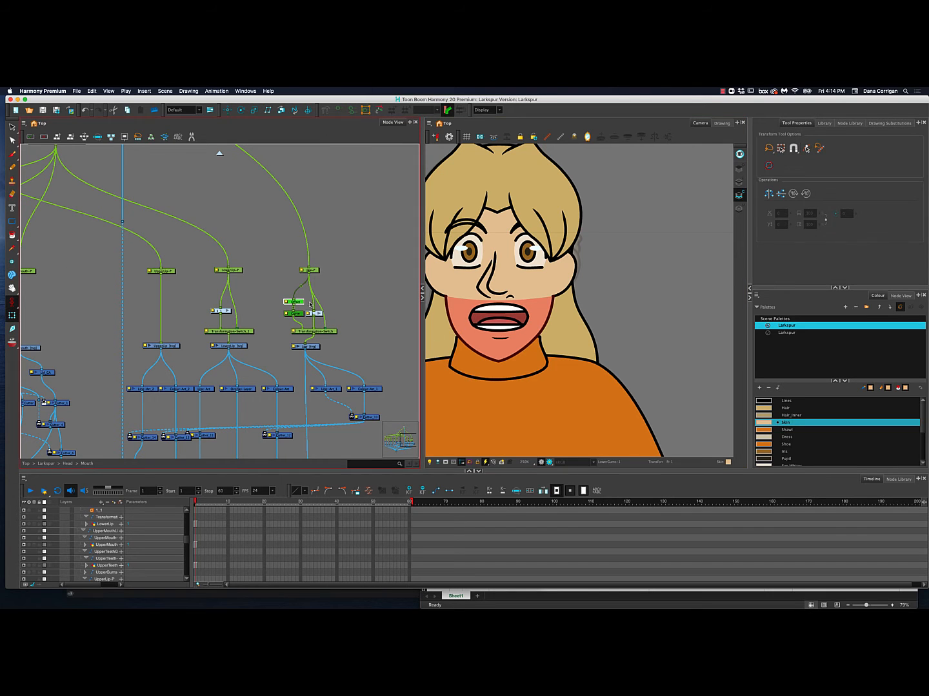
click(323, 333)
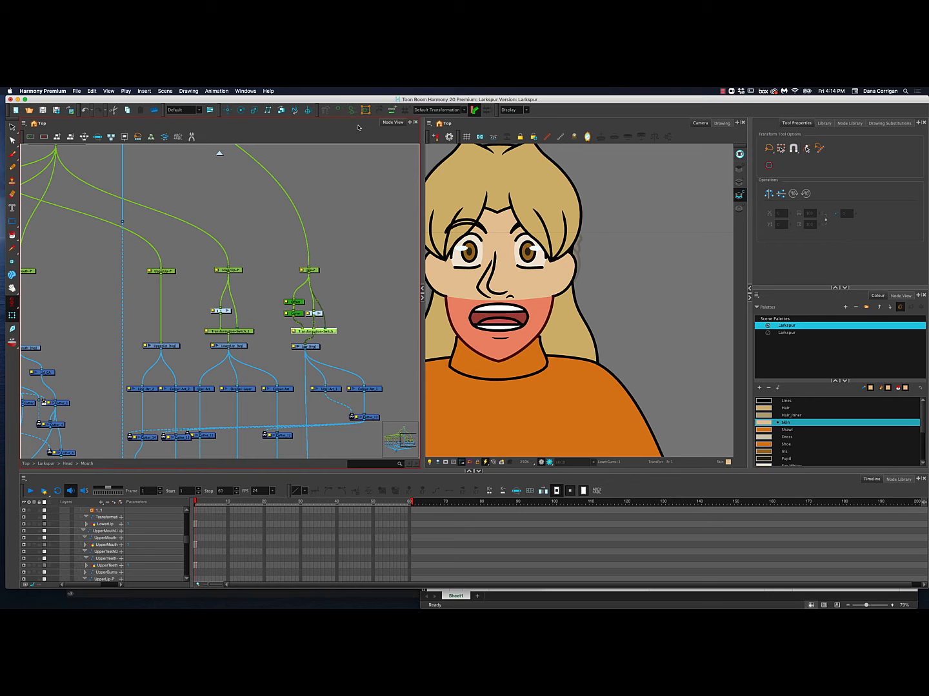
- Return to the Head group and test moving the hairline with the Hairline-P peg, undoing the move
click(219, 154)
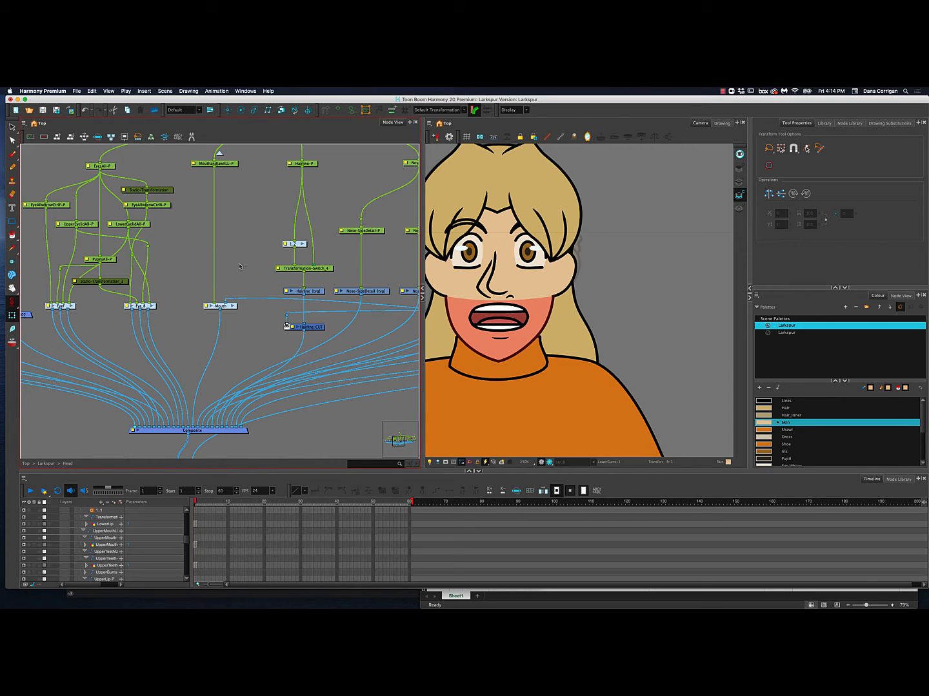
click(240, 266)
drag(319, 270, 241, 290)
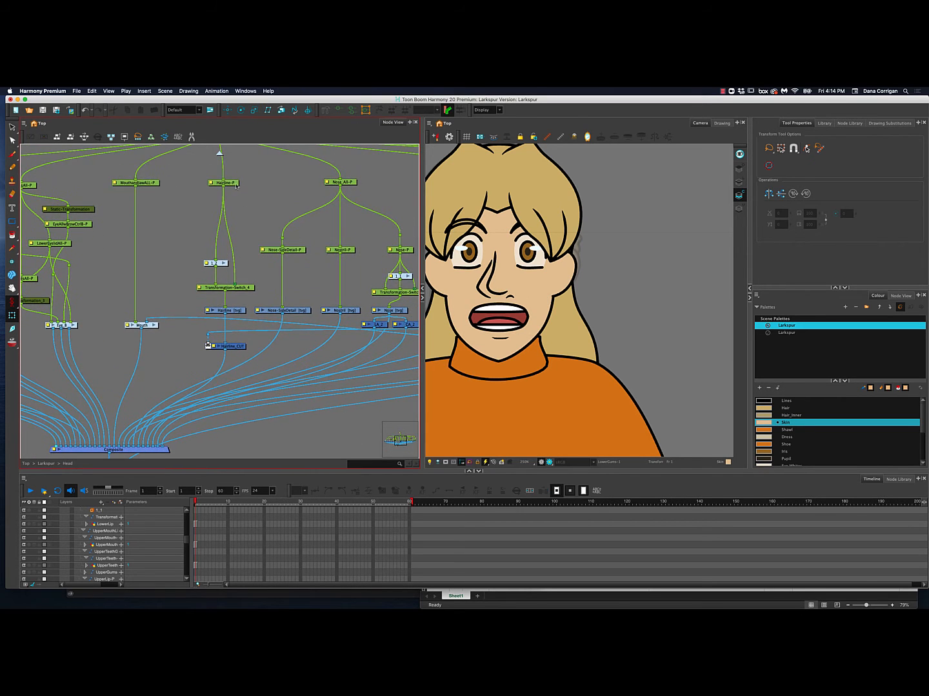
click(235, 186)
click(227, 109)
drag(562, 217, 559, 256)
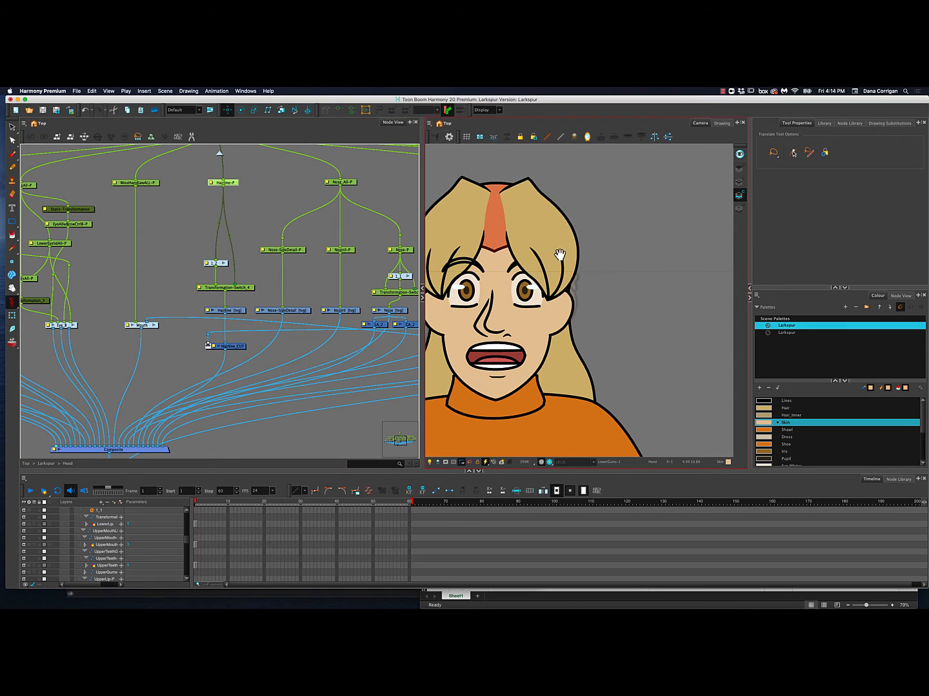
mouse_move(496, 243)
mouse_down()
mouse_move(495, 252)
mouse_move(495, 231)
mouse_move(507, 255)
mouse_up()
key(super+z)
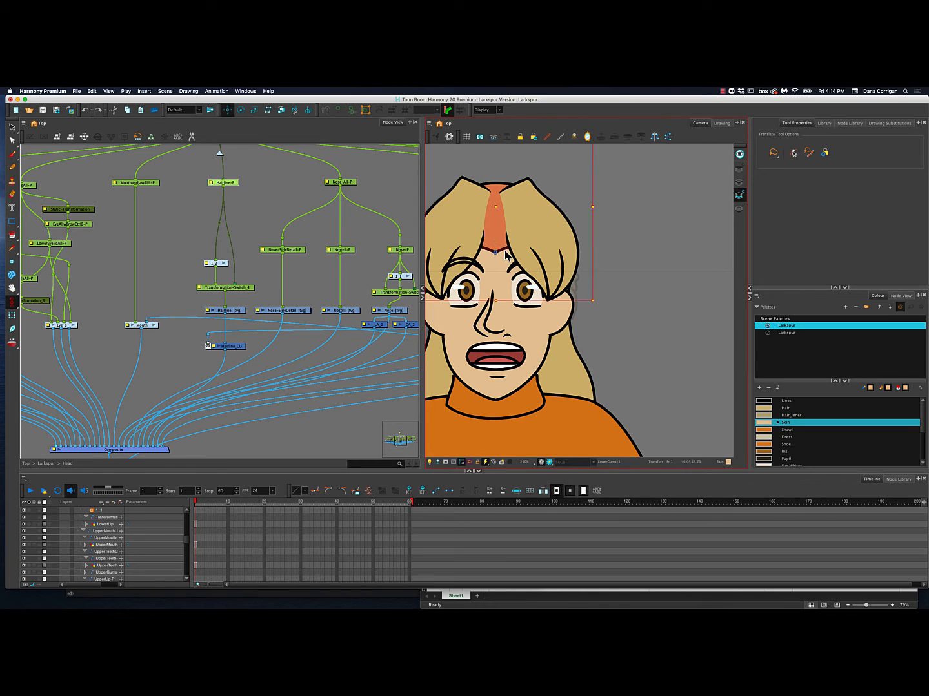
key(super+z)
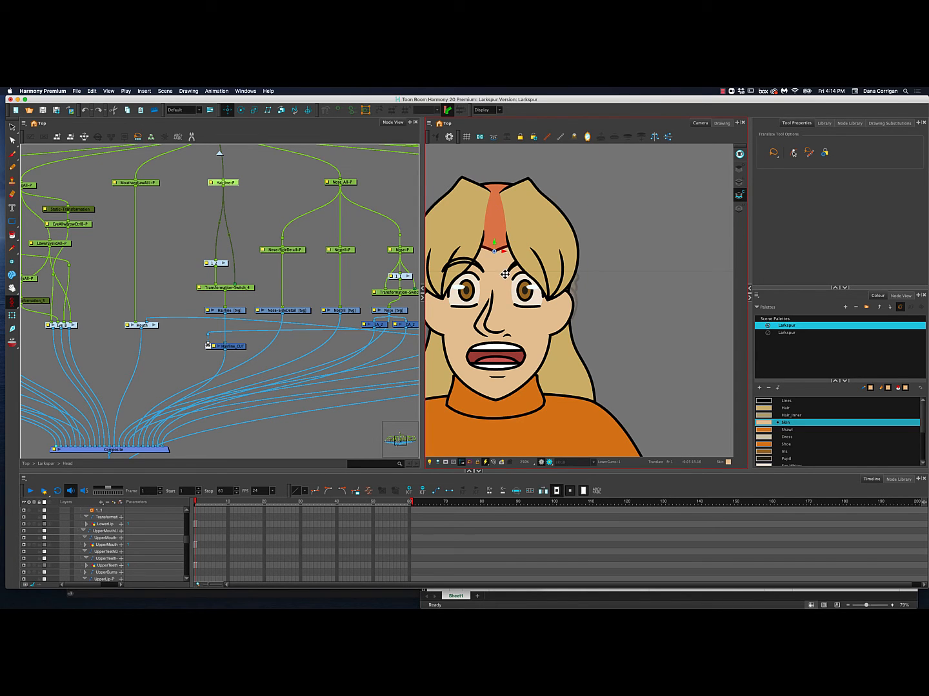
- Check which facial parts the Nose_All-P, Ears-P, EarB-P and EarF-P pegs control
click(340, 182)
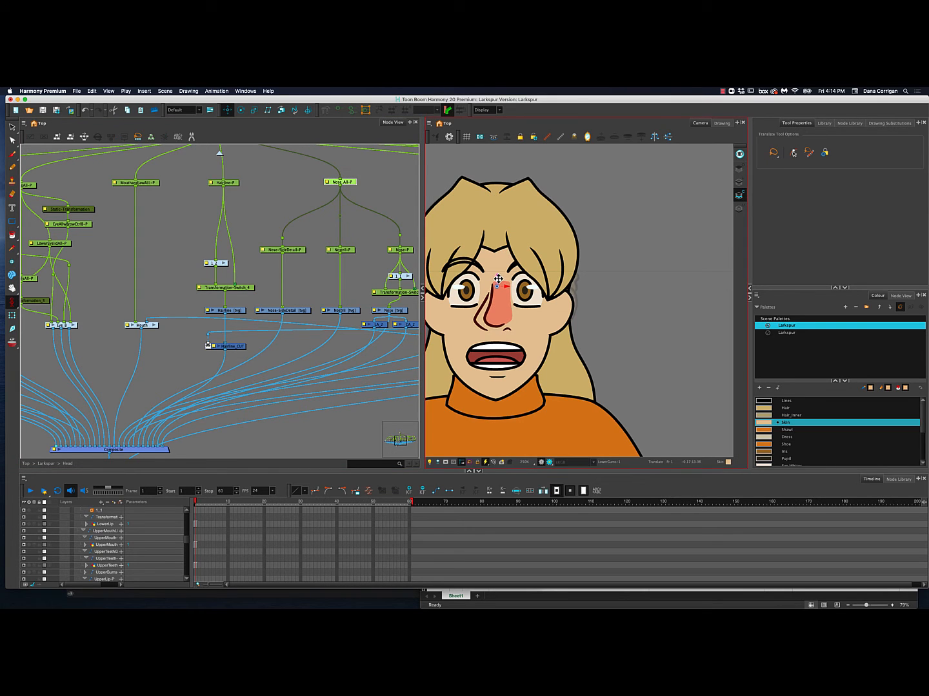
drag(344, 259, 246, 283)
drag(354, 291, 228, 303)
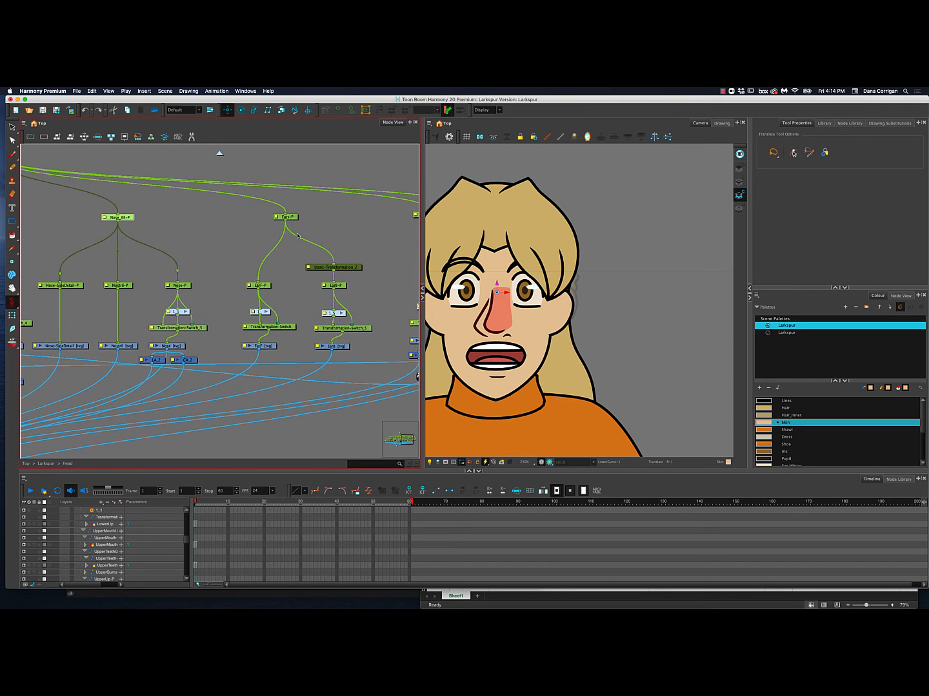
click(286, 218)
click(343, 285)
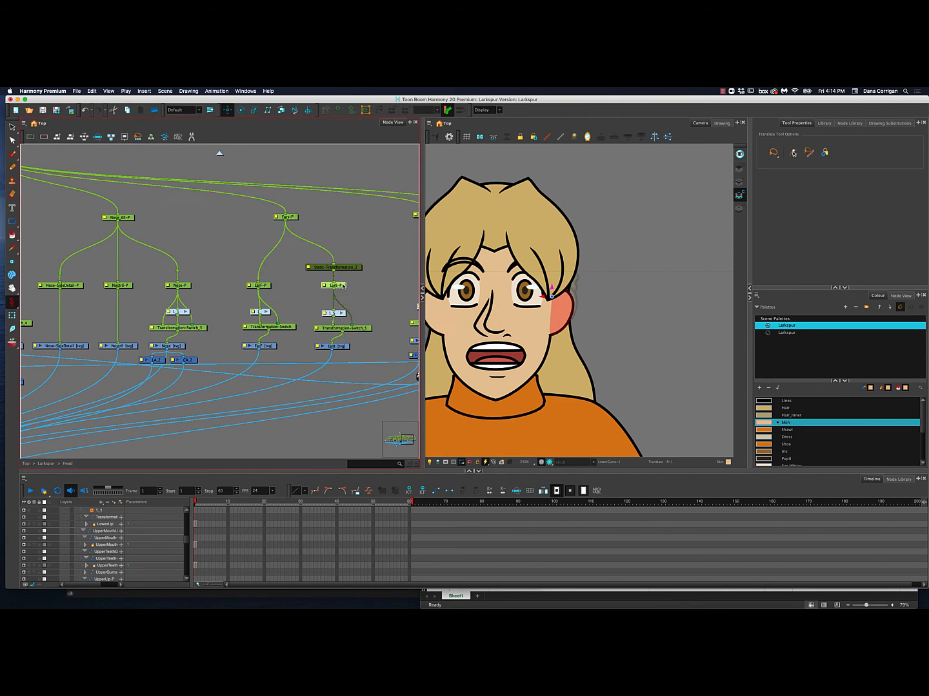
click(265, 287)
drag(290, 284, 156, 276)
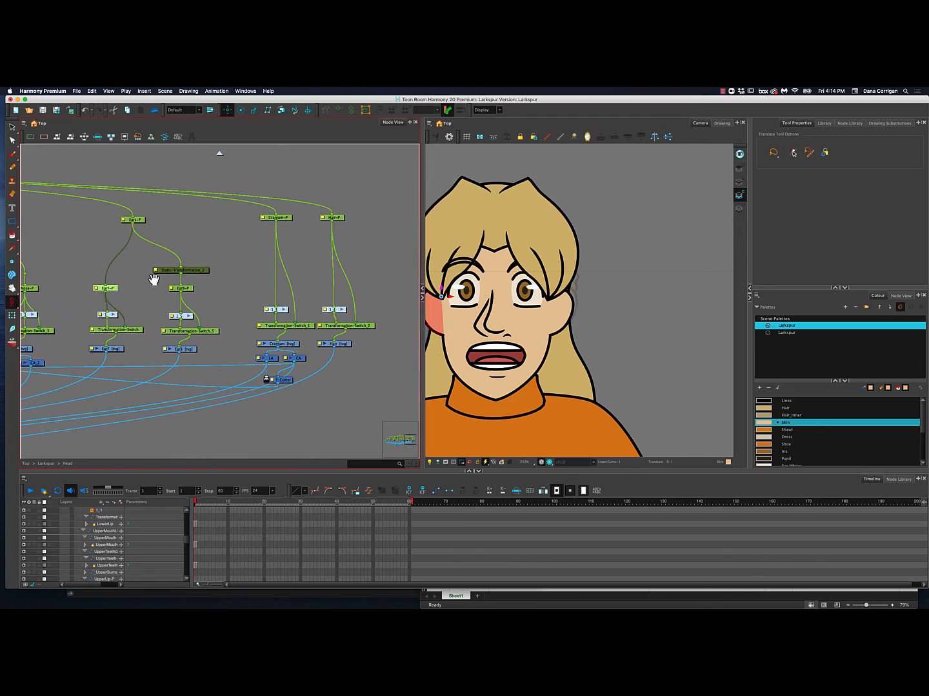
- Check which parts of the head the Cranium-P and Hair-P pegs control
click(288, 219)
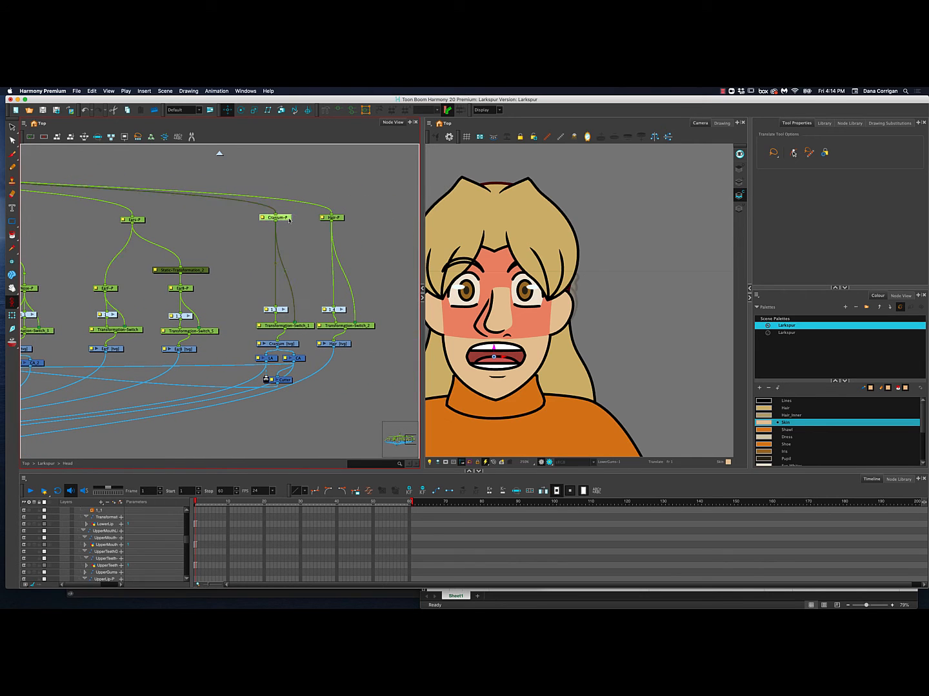
click(335, 219)
drag(323, 248, 328, 253)
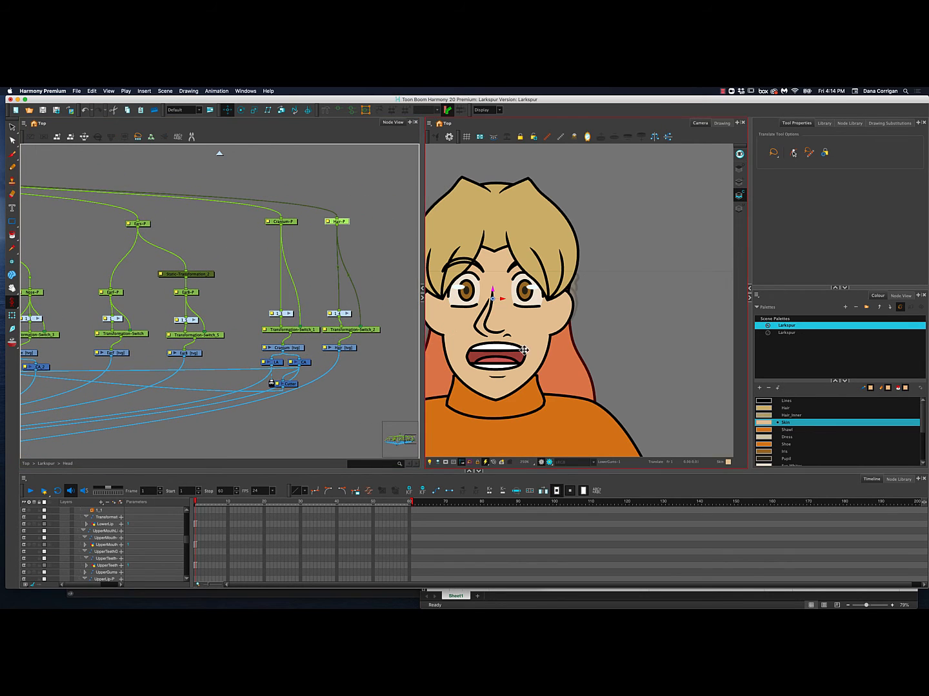
scroll(523, 350, down, 4)
scroll(524, 351, up, 2)
- Return to the Larkspur group, select the shawl's peg and show its deformation controls
drag(281, 293, 410, 304)
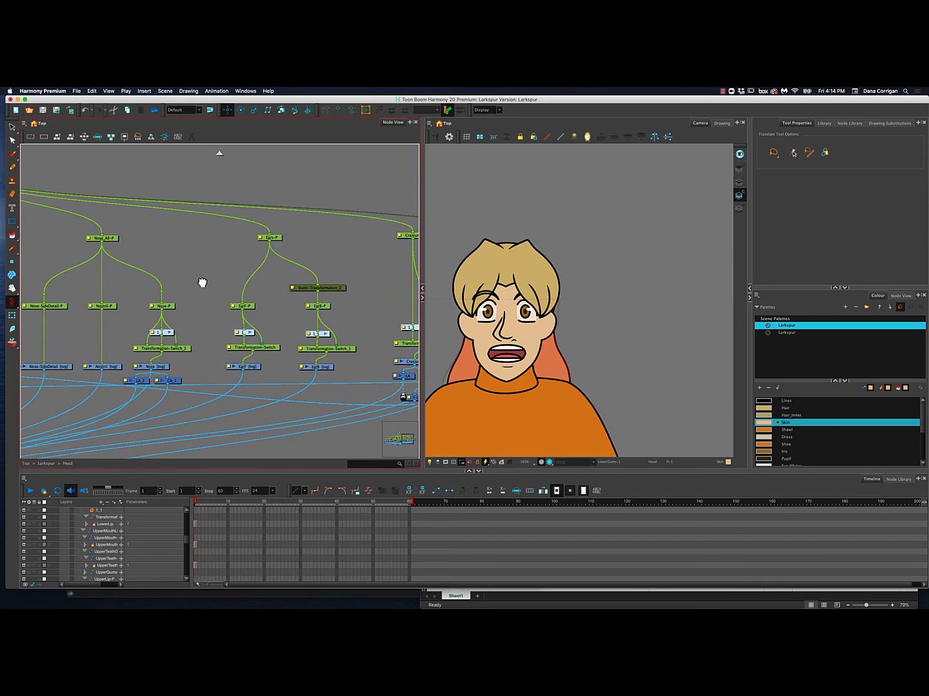
drag(202, 282, 213, 391)
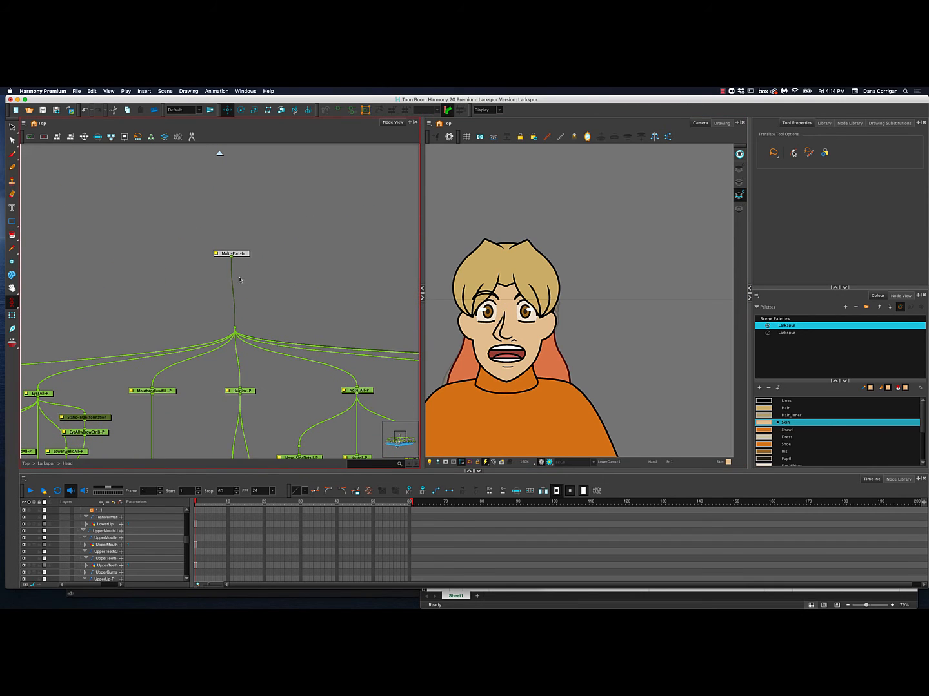
click(219, 154)
drag(330, 296, 308, 320)
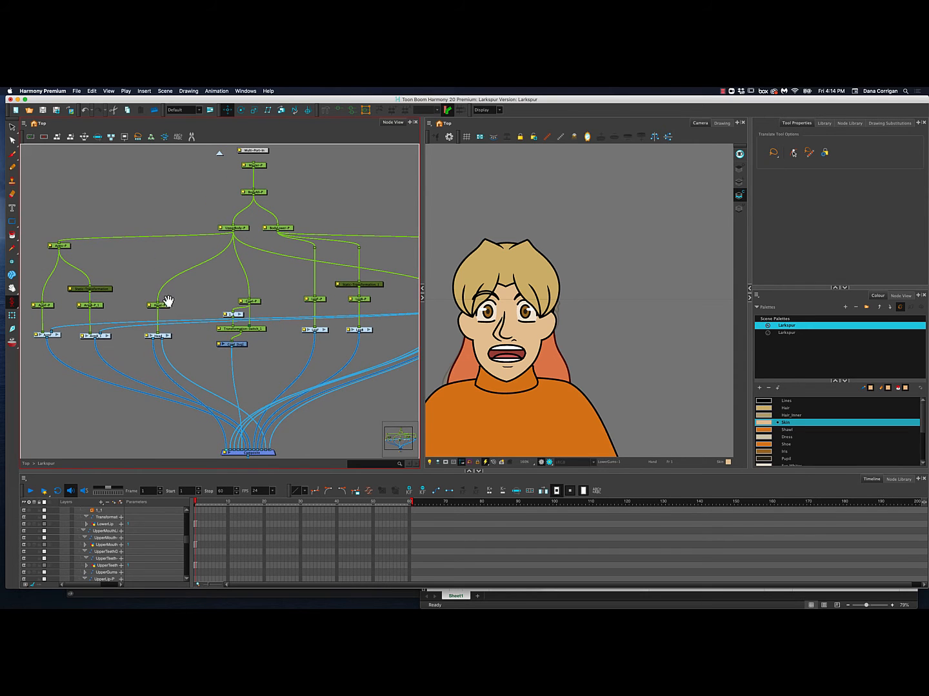
drag(171, 301, 199, 309)
click(285, 307)
drag(547, 372, 573, 260)
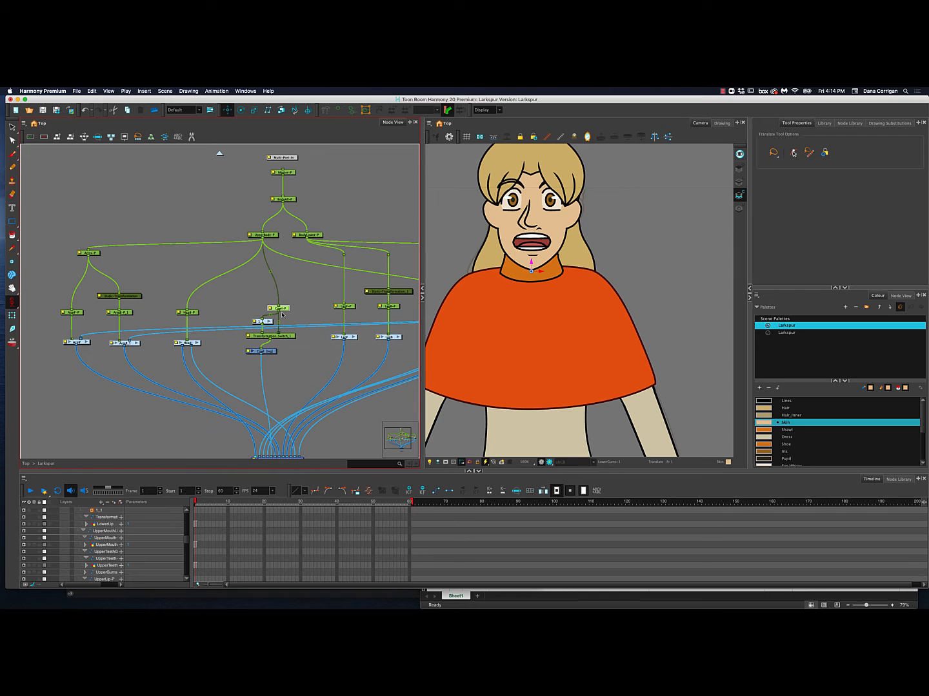
click(327, 109)
- Select the LegF-P peg, show the front leg's deformation controls over the full figure, and hide them again
click(349, 307)
key(space)
drag(562, 352, 599, 182)
scroll(576, 331, down, 3)
scroll(575, 346, down, 2)
drag(573, 345, 566, 276)
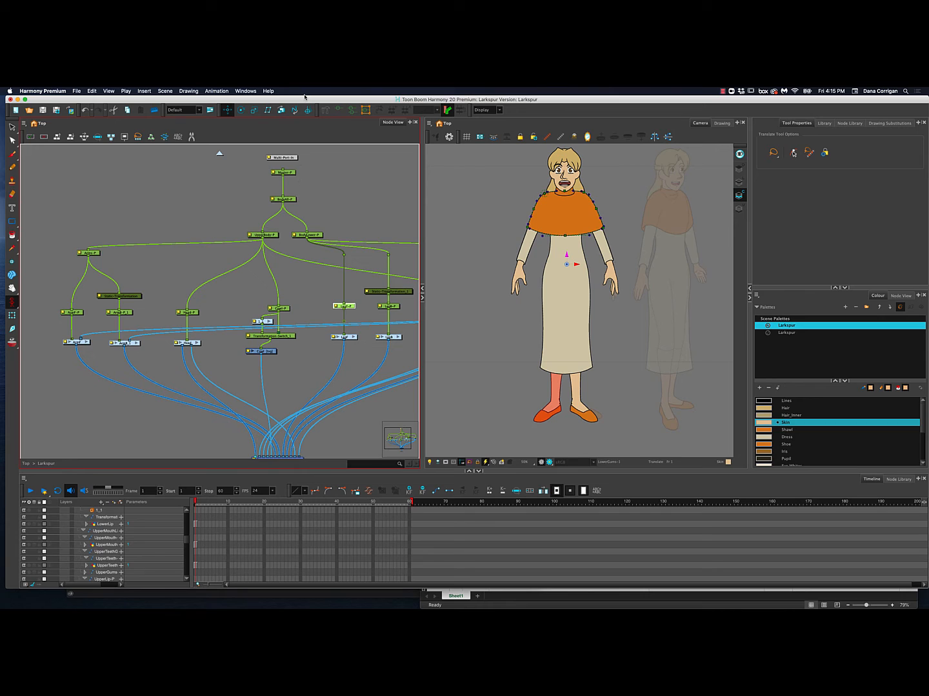
click(335, 111)
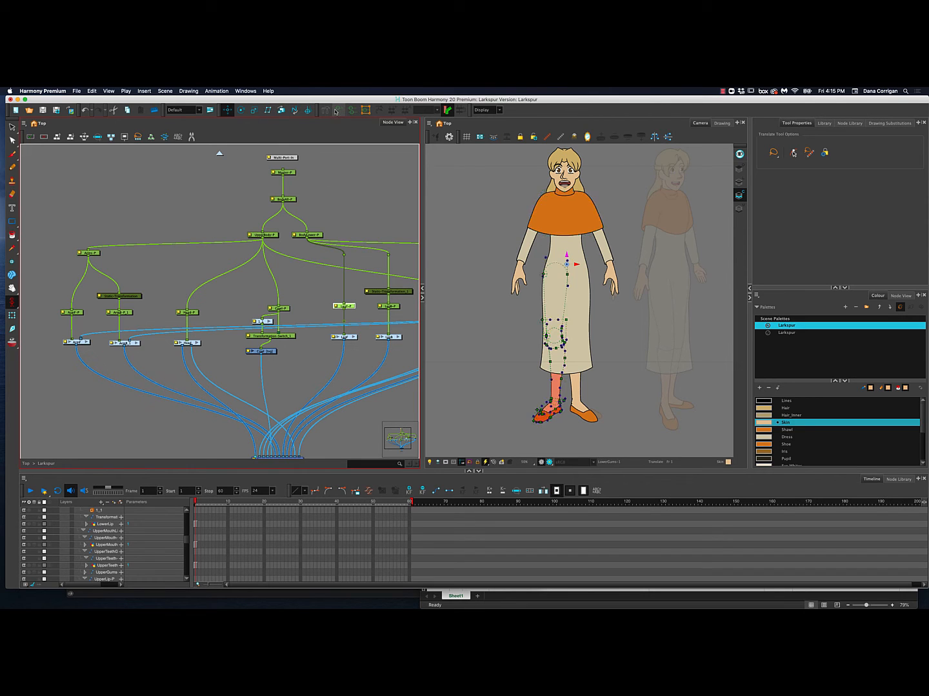
click(214, 221)
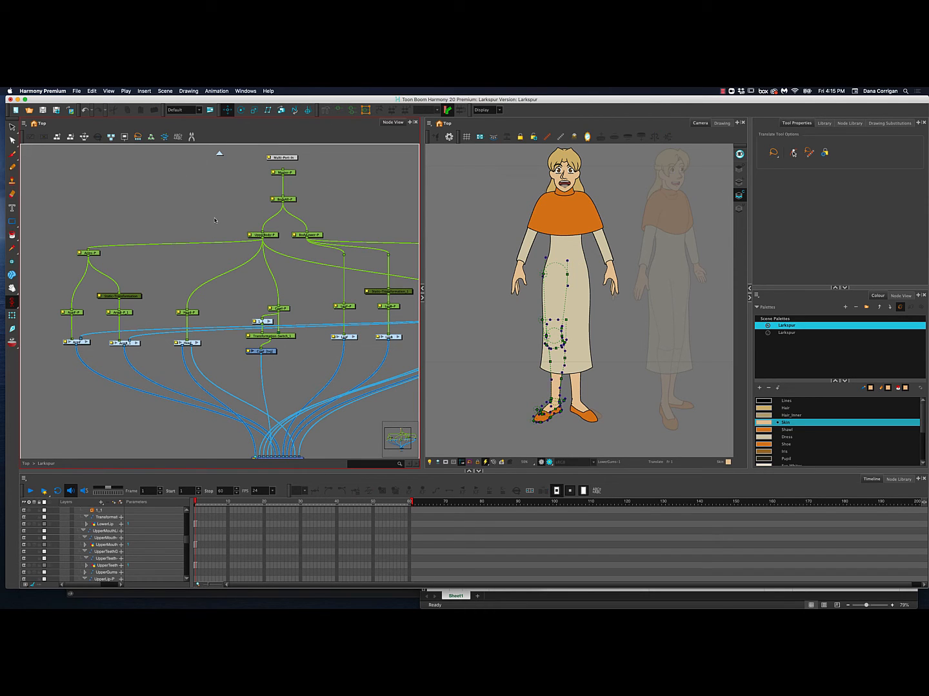
click(346, 307)
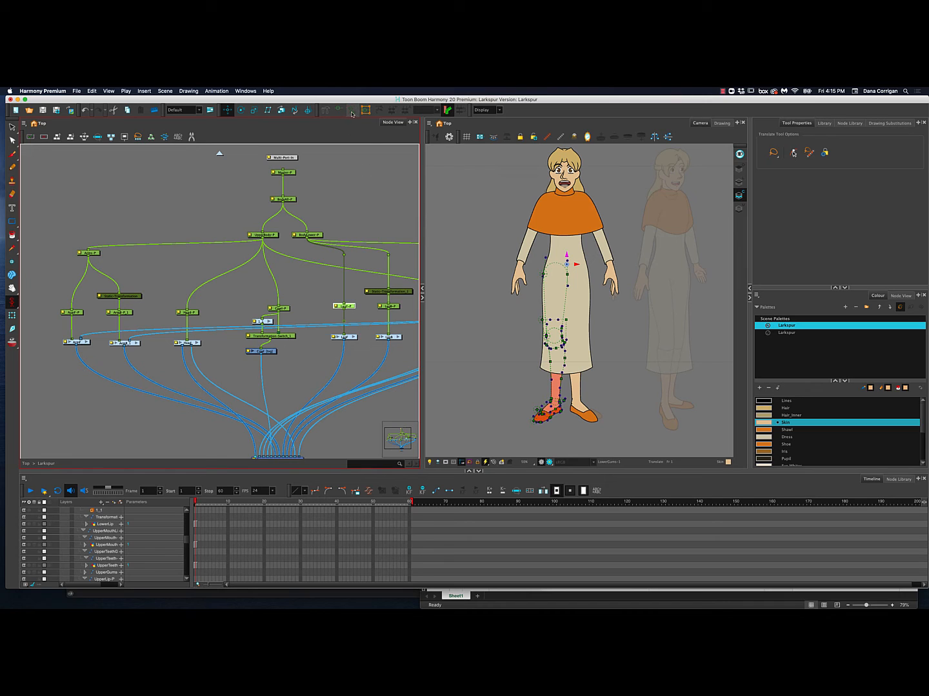
click(328, 269)
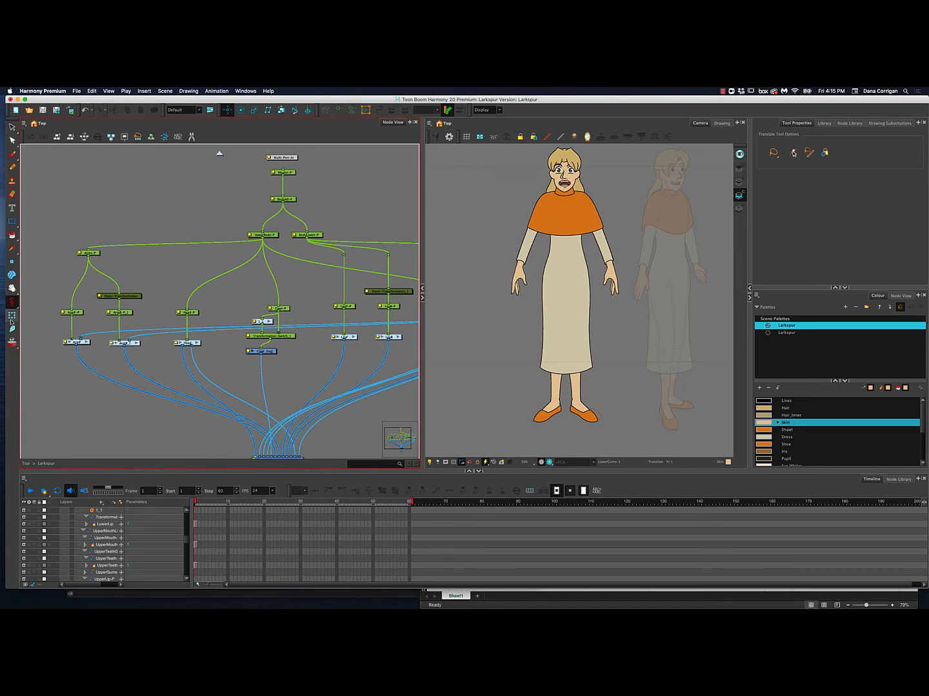
- Test rotating the whole front leg with the LegF-P peg, undoing the rotation
click(242, 109)
click(352, 307)
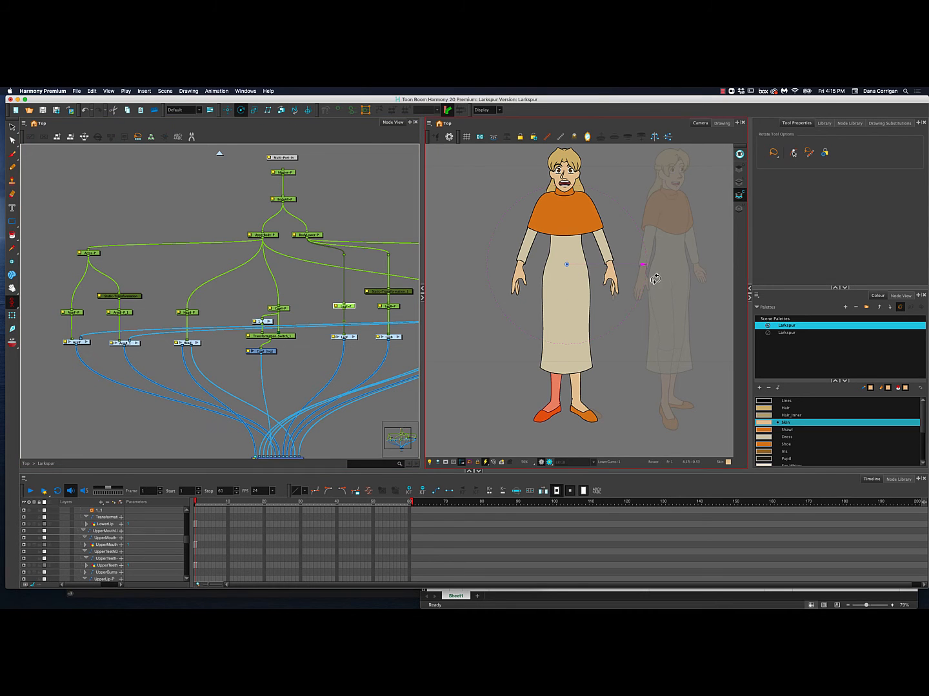
drag(649, 271, 631, 307)
key(super+z)
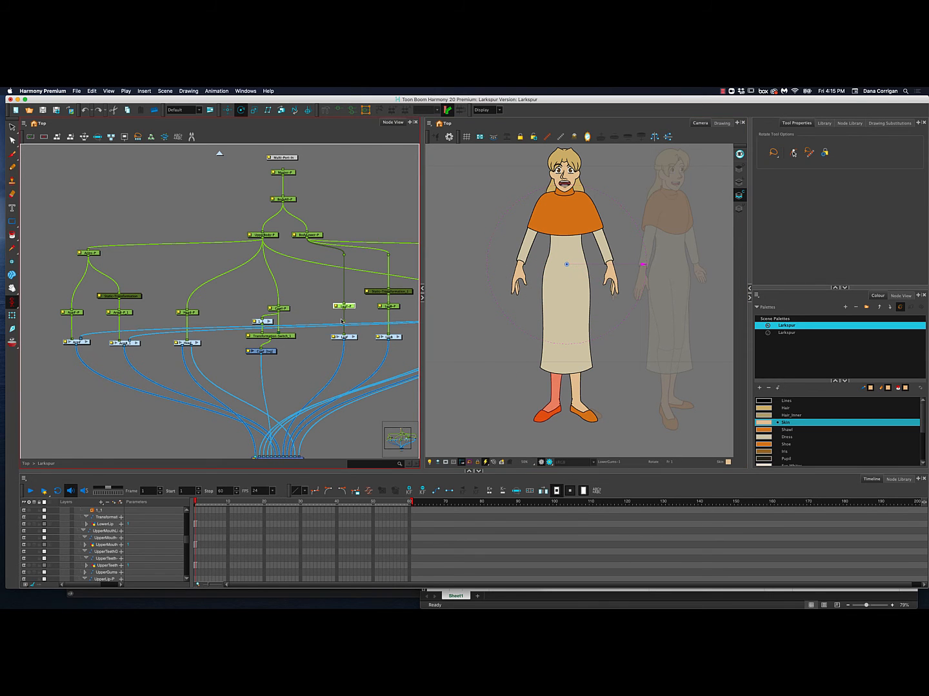
- Enter the LegF group and test rotating the leg with UpperLeg-P and the thigh with Thigh-P, undoing both rotations
click(354, 338)
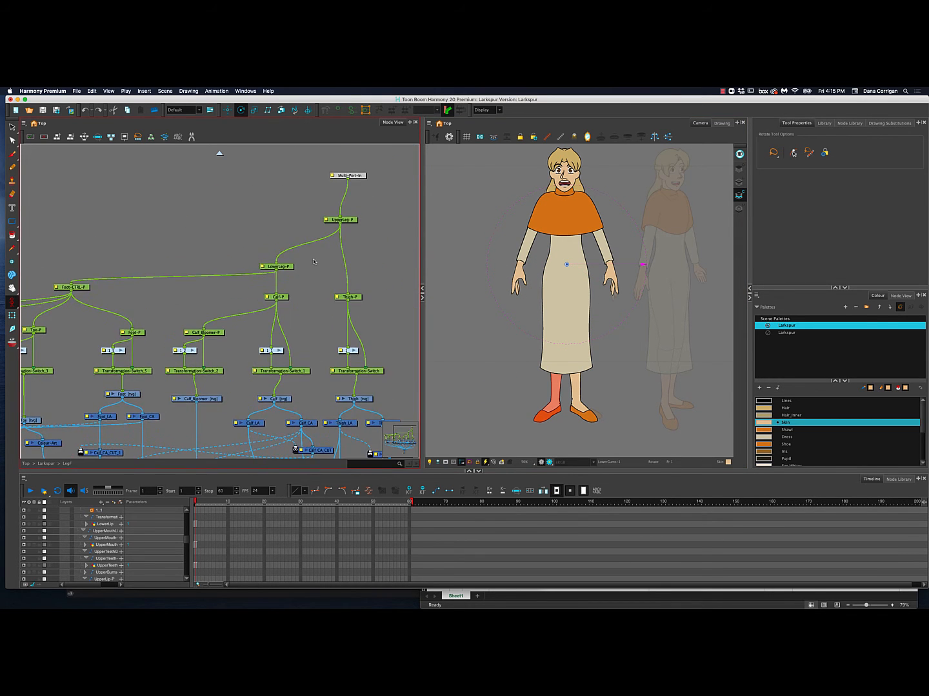
click(340, 227)
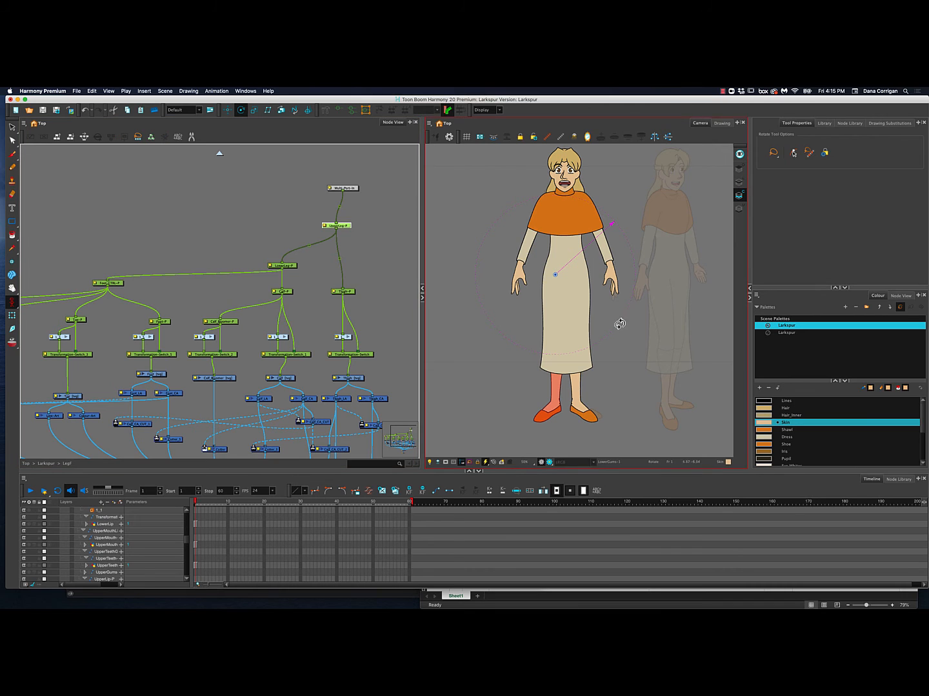
drag(617, 323, 548, 338)
key(super+z)
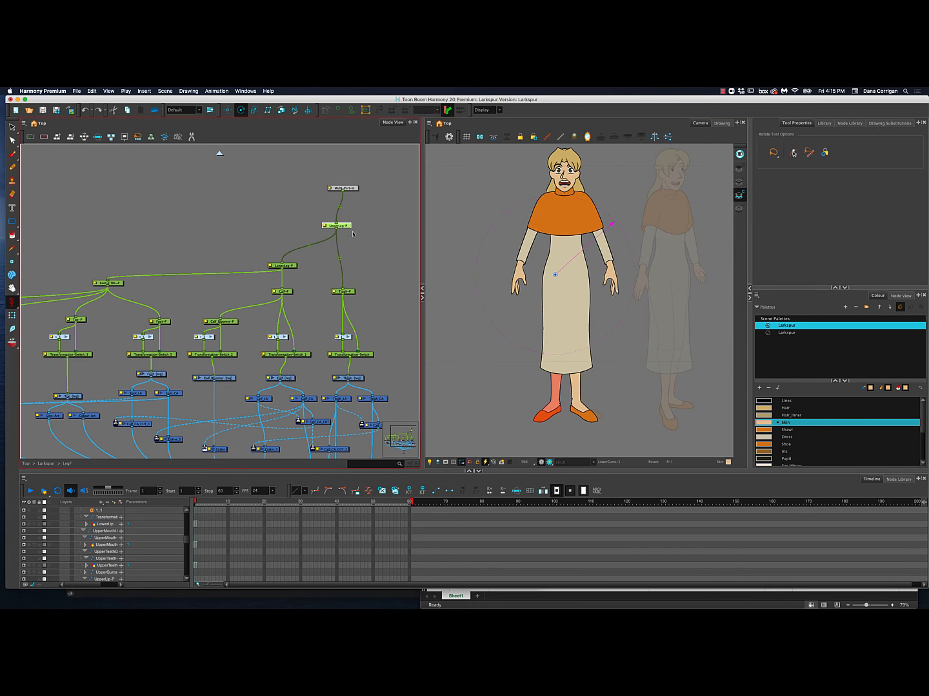
click(351, 293)
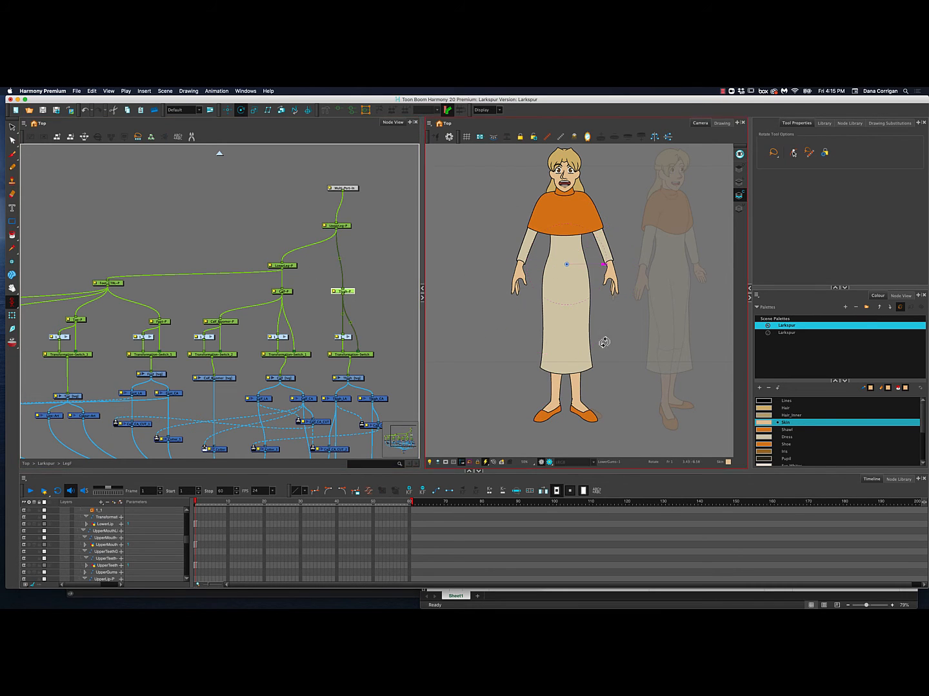
drag(560, 306, 545, 296)
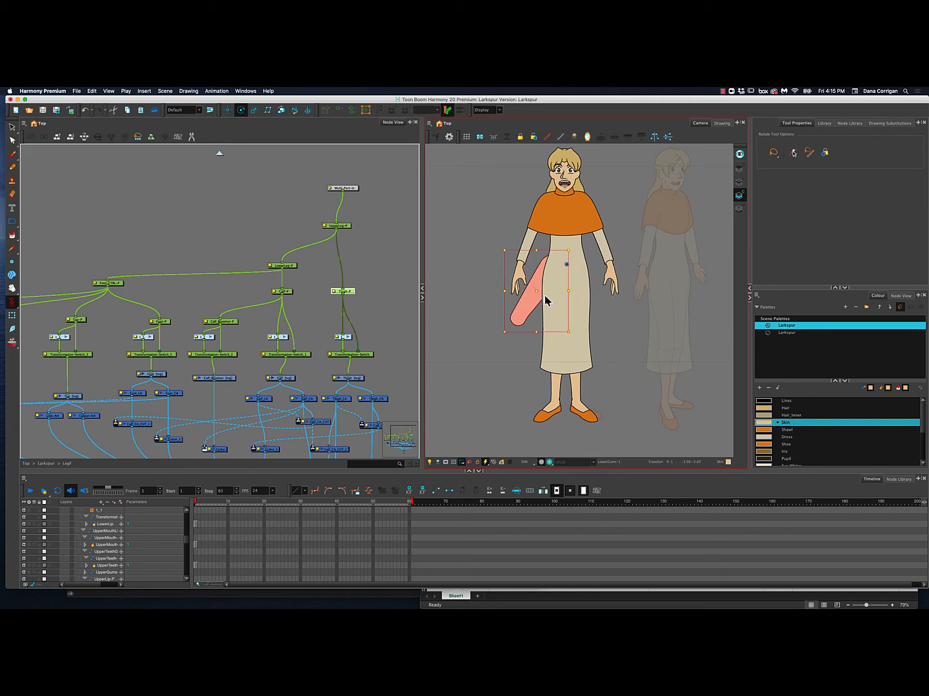
key(super+z)
- Test rotating the lower leg with LowerLeg-P and the calf with Calf-P, undoing both rotations
click(296, 265)
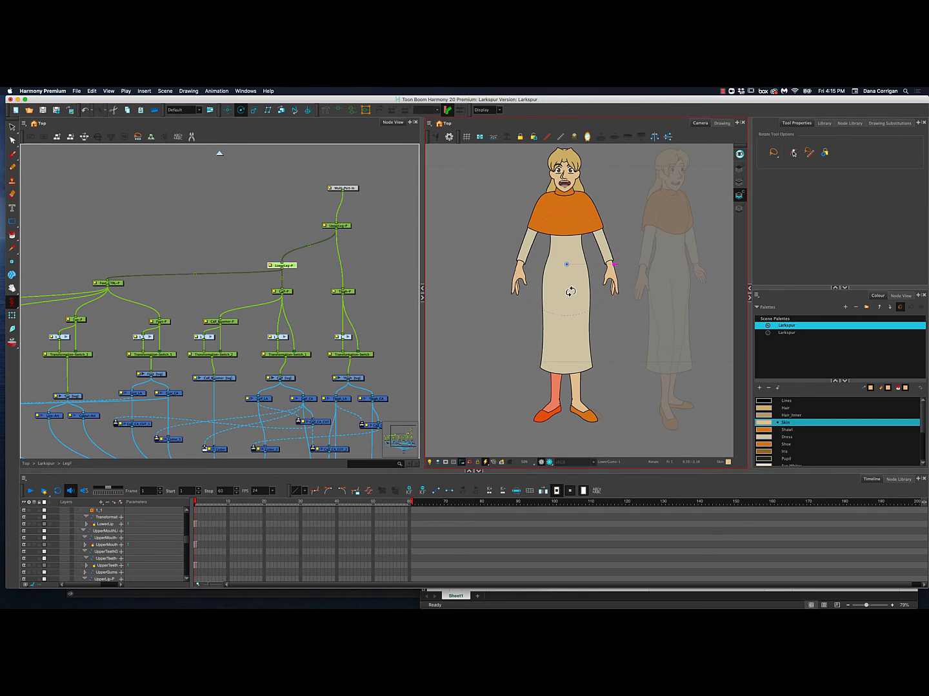
mouse_move(567, 315)
mouse_down()
mouse_move(548, 322)
mouse_move(566, 316)
mouse_move(558, 315)
mouse_up()
key(super+z)
click(285, 292)
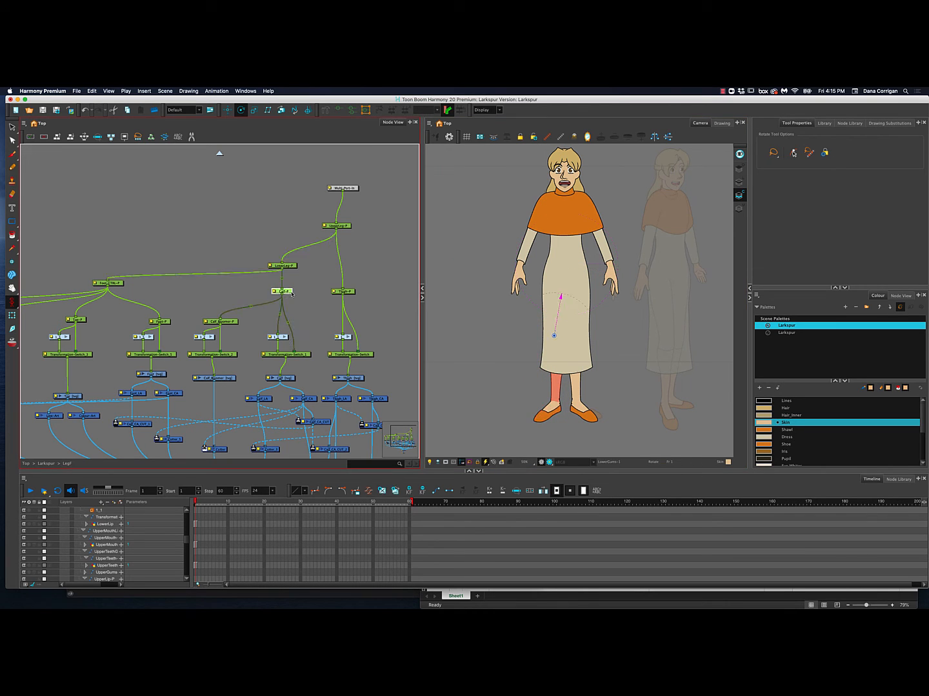
mouse_move(588, 313)
mouse_down()
mouse_move(581, 305)
mouse_move(589, 327)
mouse_move(580, 304)
mouse_move(585, 316)
mouse_up()
key(super+z)
- Copy the front leg's Calf-P pivot to the LowerLeg-P peg, setting X to 1.1634 W and Y to 8.73993 S
double_click(273, 293)
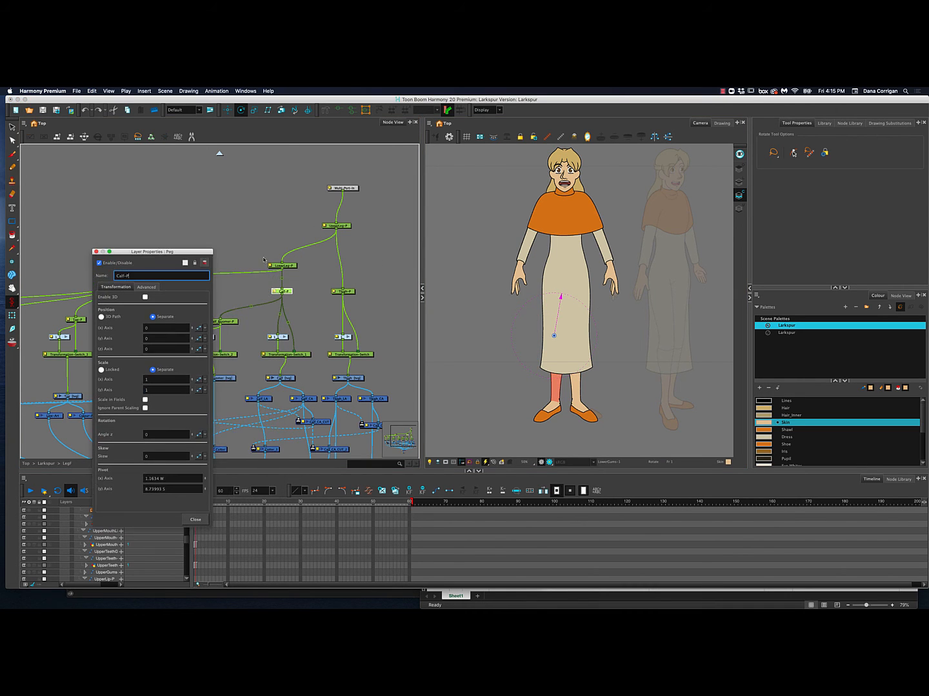
click(293, 263)
drag(203, 252, 344, 258)
click(143, 479)
key(cmd+c)
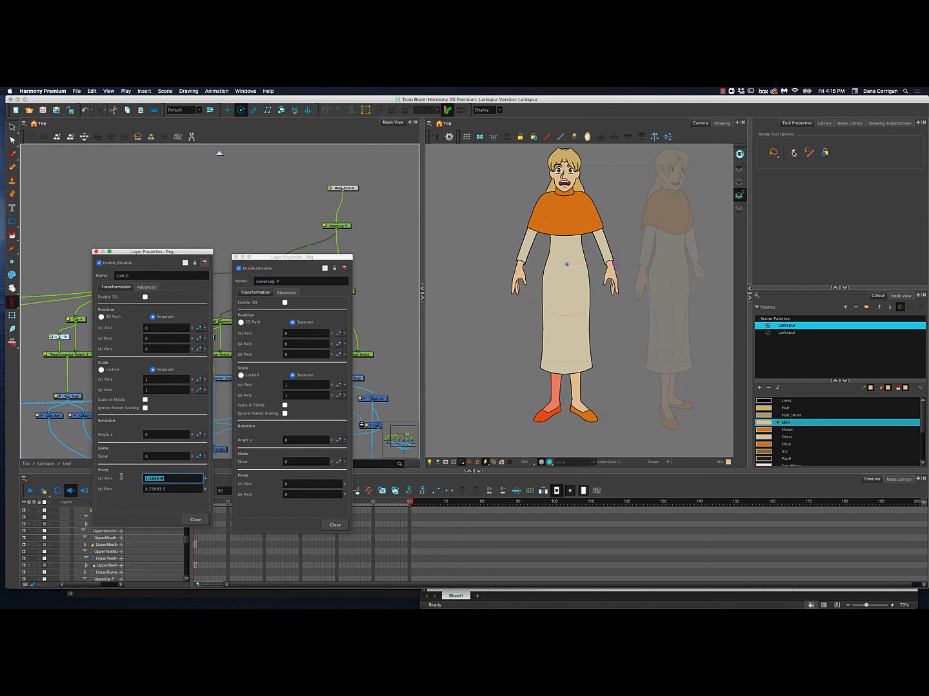
click(287, 484)
key(cmd+v)
click(173, 489)
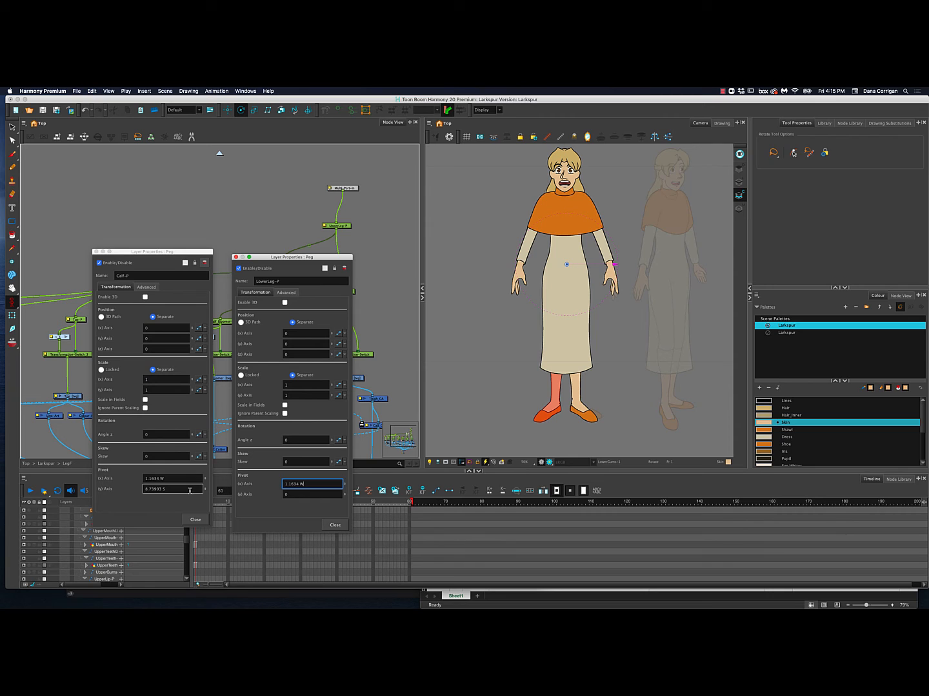
click(290, 495)
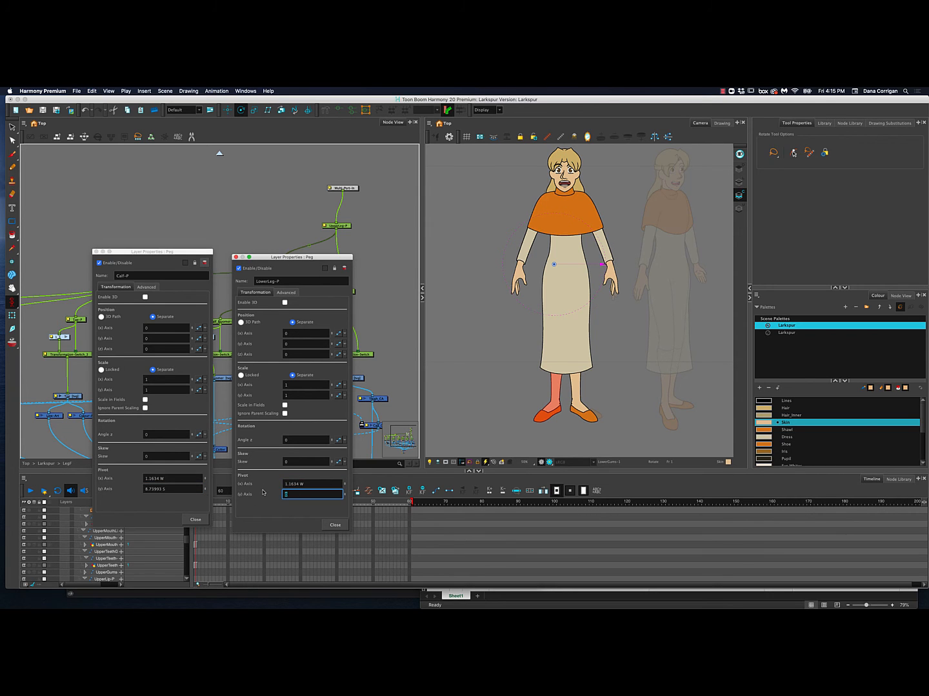
click(333, 525)
click(195, 519)
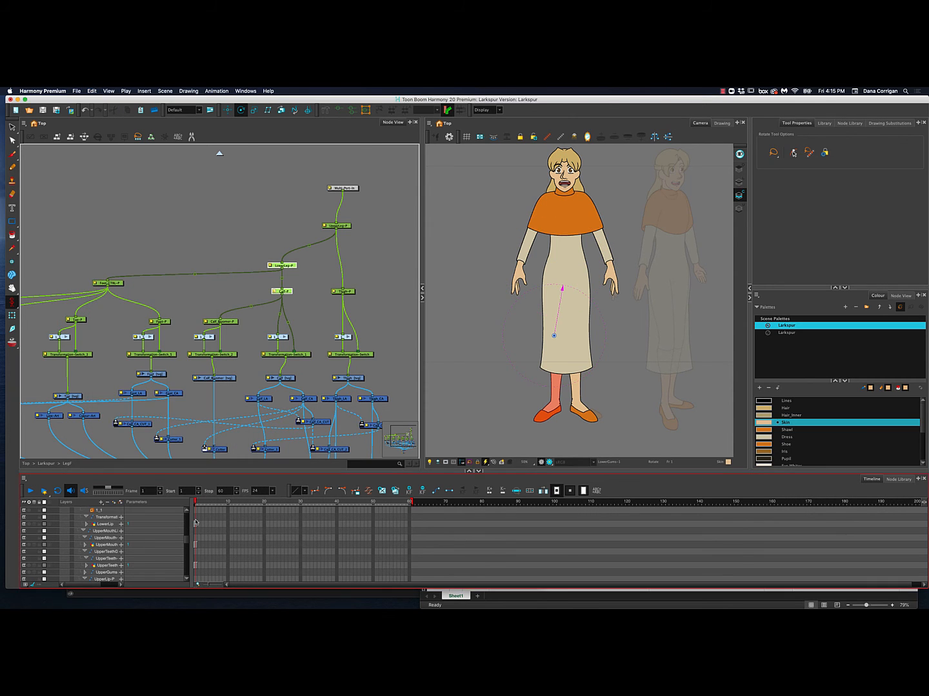
- Test rotating the front lower leg with LowerLeg-P and the calf with Calf-P, undoing the rotations
click(293, 294)
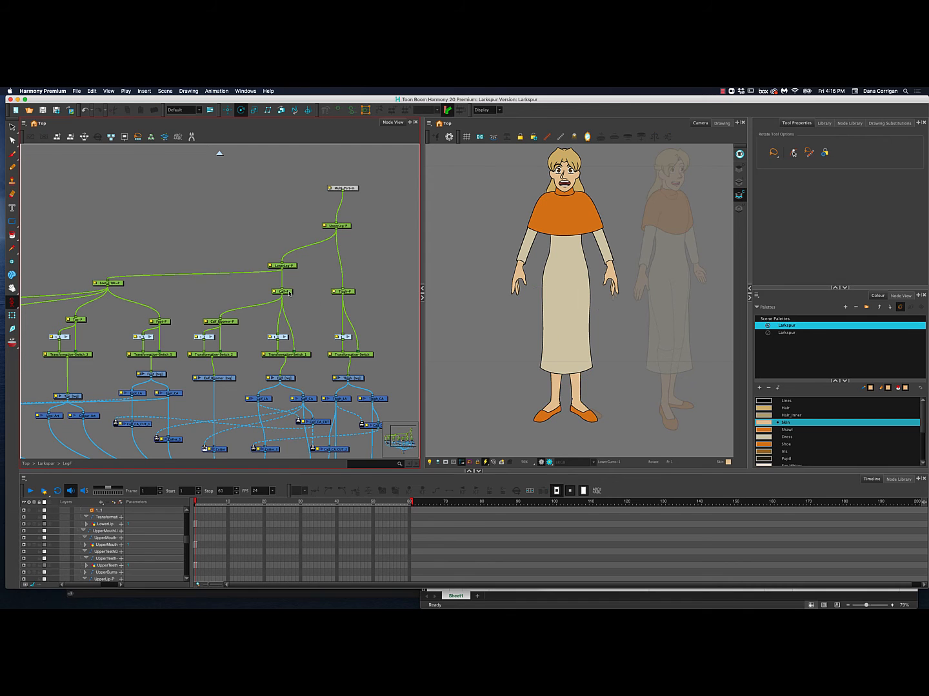
click(289, 266)
mouse_move(584, 295)
mouse_down()
mouse_move(555, 280)
mouse_move(570, 329)
mouse_move(590, 311)
mouse_up()
key(super+z)
click(283, 293)
key(super+z)
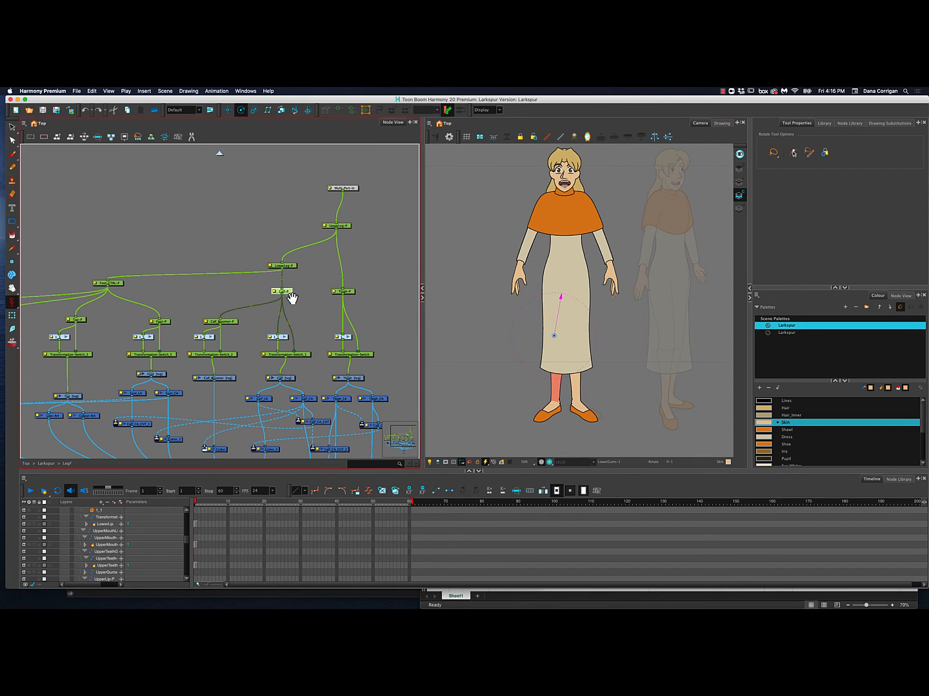
- Test rotating the front foot with the Foot_CTRL-P peg and undo the rotation
drag(272, 304, 383, 294)
drag(314, 294, 318, 288)
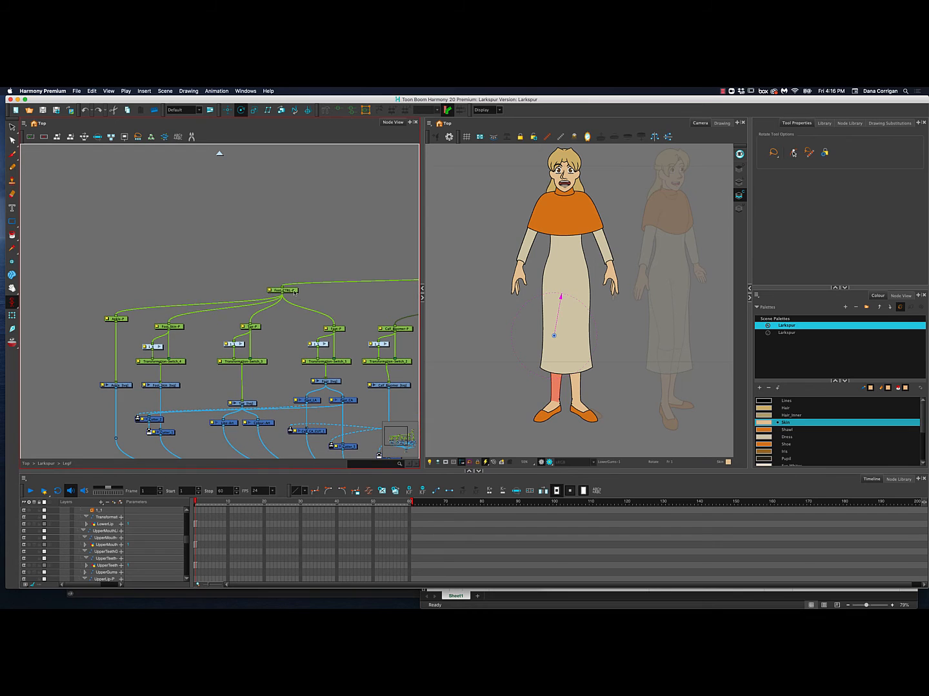
click(282, 290)
drag(567, 391, 565, 392)
key(super+z)
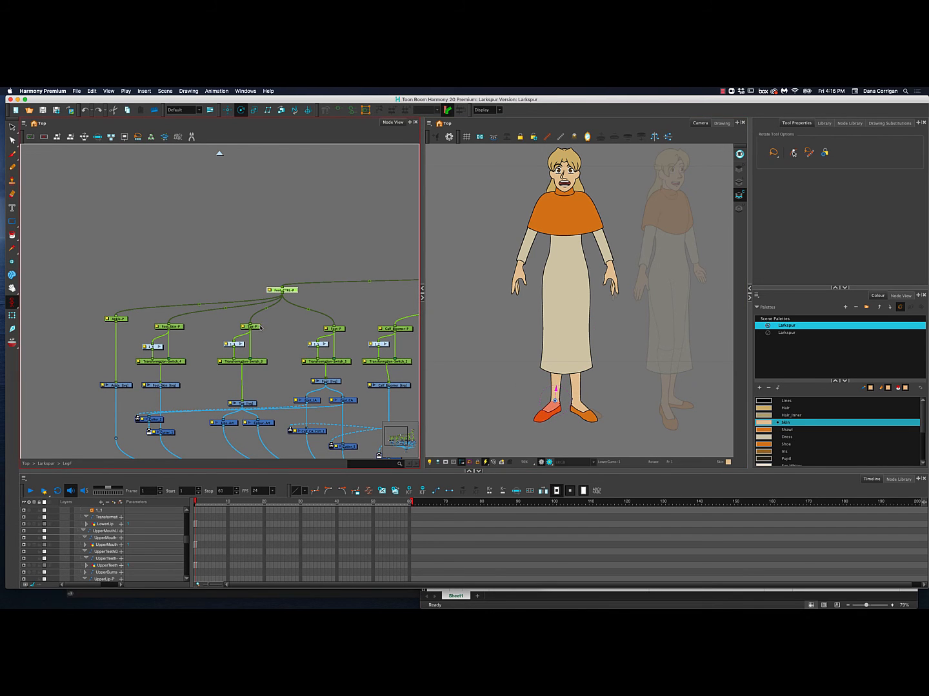
- Reposition the front foot's Toe-P pivot at the corner of the shoe opening, test-rotating the toe and undoing each rotation
click(258, 327)
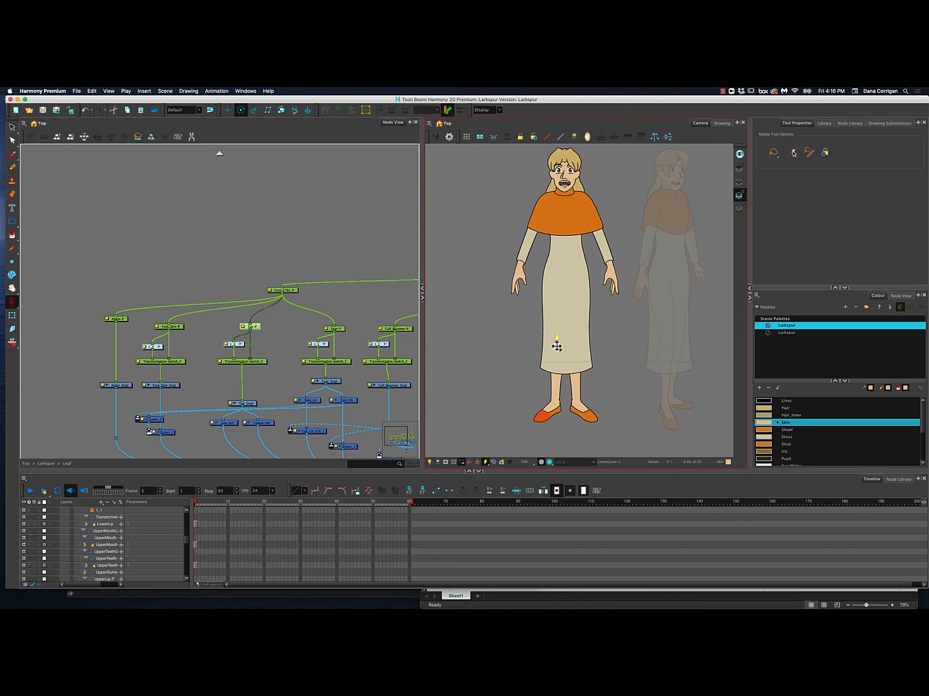
scroll(544, 415, up, 6)
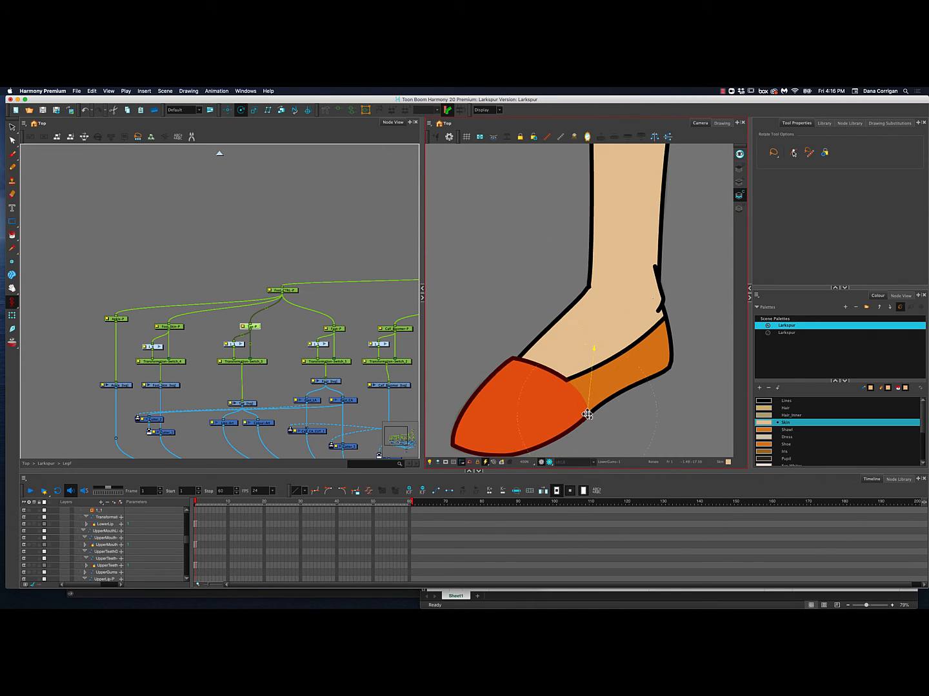
drag(587, 415, 582, 398)
mouse_move(561, 332)
mouse_down()
mouse_move(545, 331)
mouse_move(572, 332)
mouse_up()
key(super+z)
drag(579, 398, 567, 381)
drag(582, 313, 554, 327)
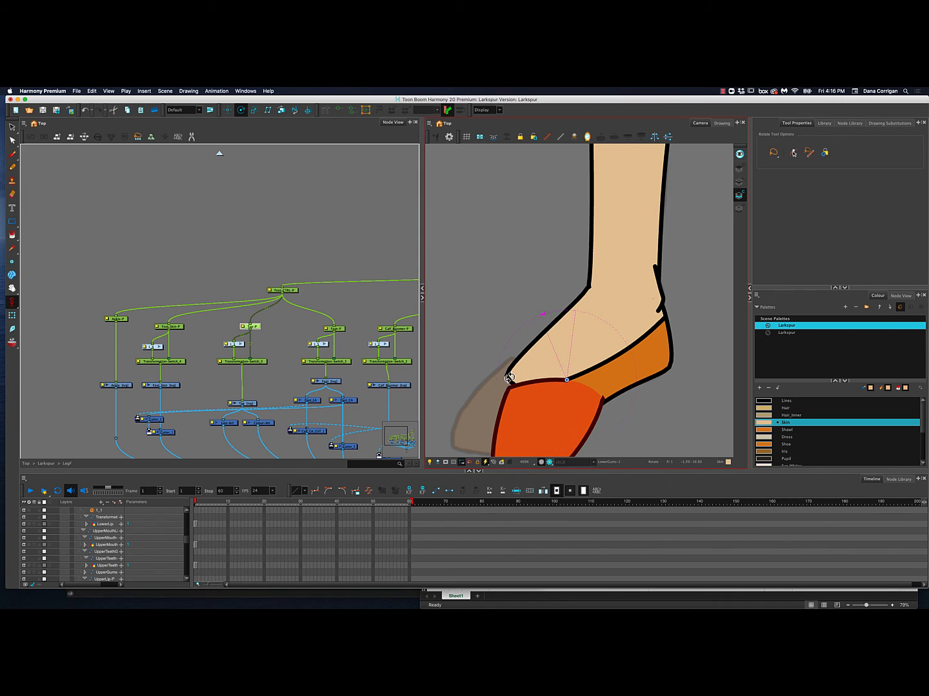
key(super+z)
scroll(461, 293, down, 1)
scroll(462, 293, down, 3)
- Select the front foot's skin peg and the Ankle-P peg to check which parts they control and their pivots
drag(271, 292, 358, 310)
click(264, 348)
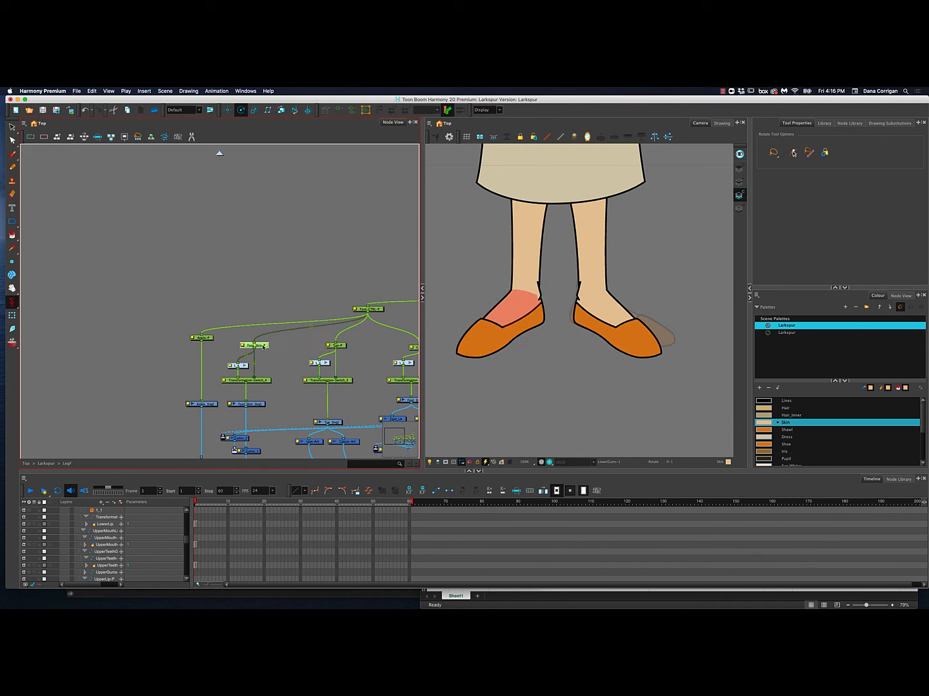
click(206, 338)
mouse_move(380, 297)
mouse_down()
mouse_move(190, 299)
mouse_move(387, 317)
mouse_up()
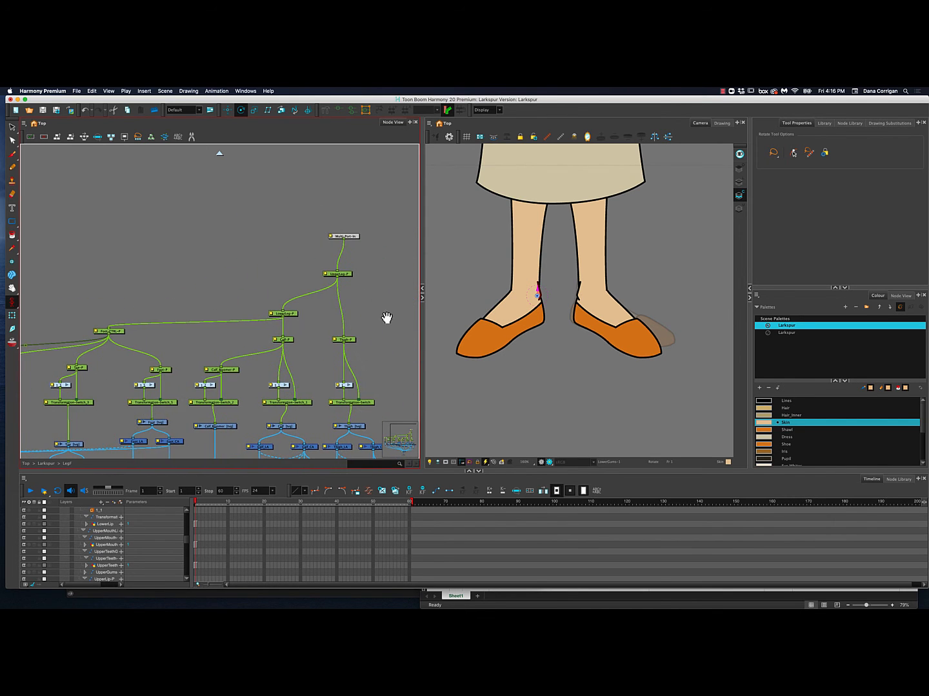
- Go back to the Larkspur group, identify the LegB-P peg by its layer properties, and enter the LegB group
click(218, 154)
drag(271, 258, 353, 262)
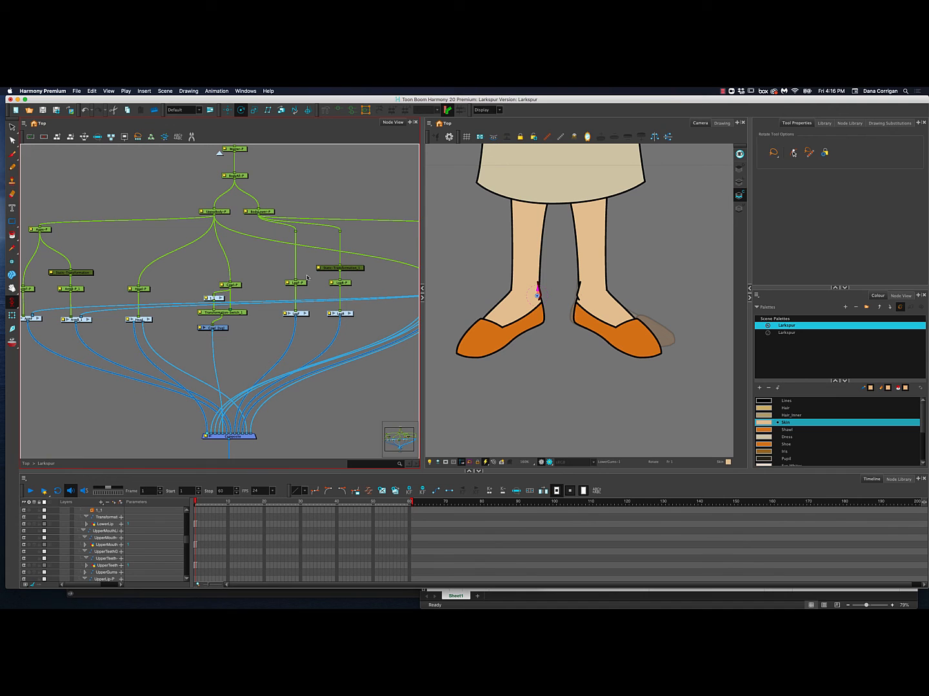
double_click(331, 285)
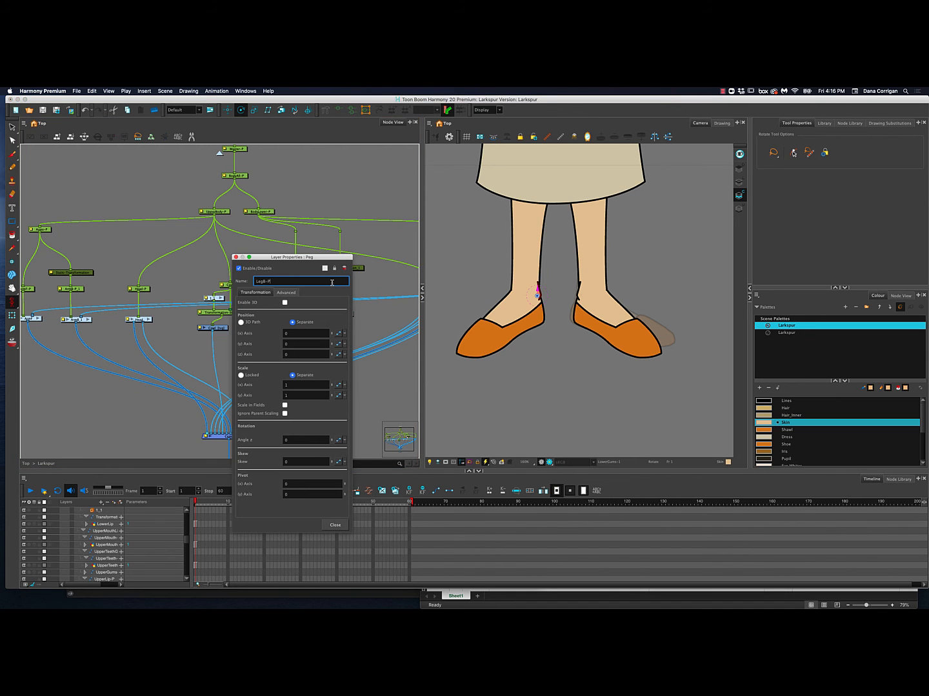
click(235, 257)
click(349, 313)
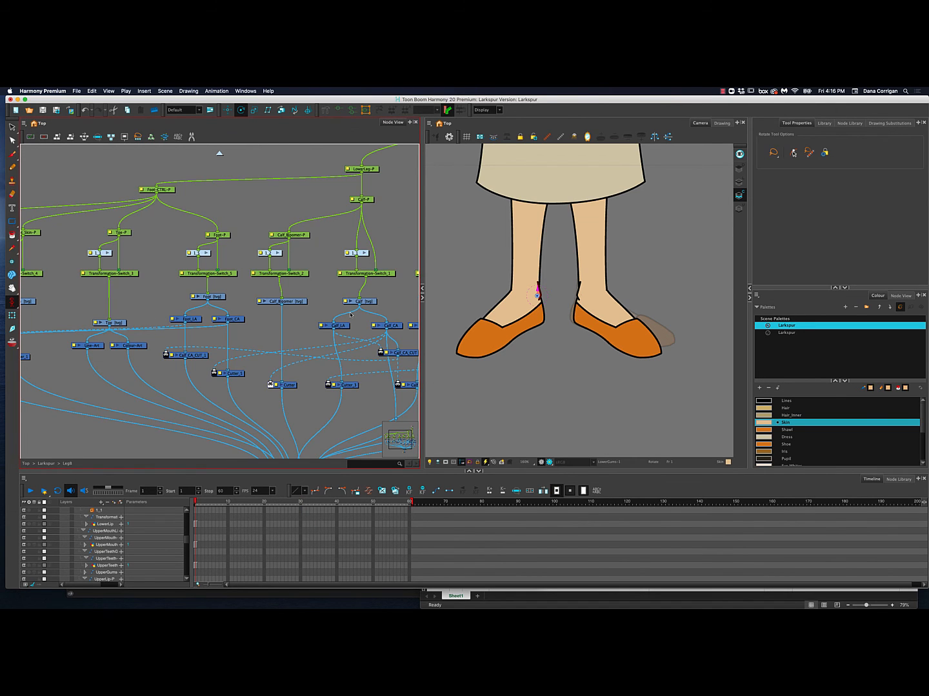
drag(298, 216, 194, 349)
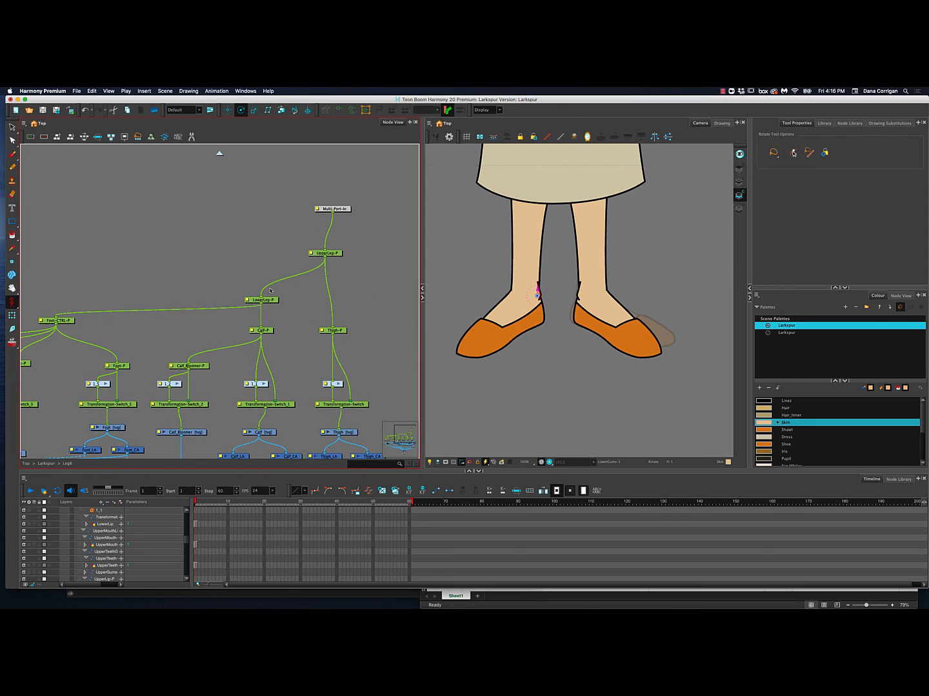
- Copy the back leg's Calf-P pivot to its LowerLeg-P peg, setting X to 1.1634 W and Y to 8.73993 S
click(250, 301)
scroll(529, 298, down, 5)
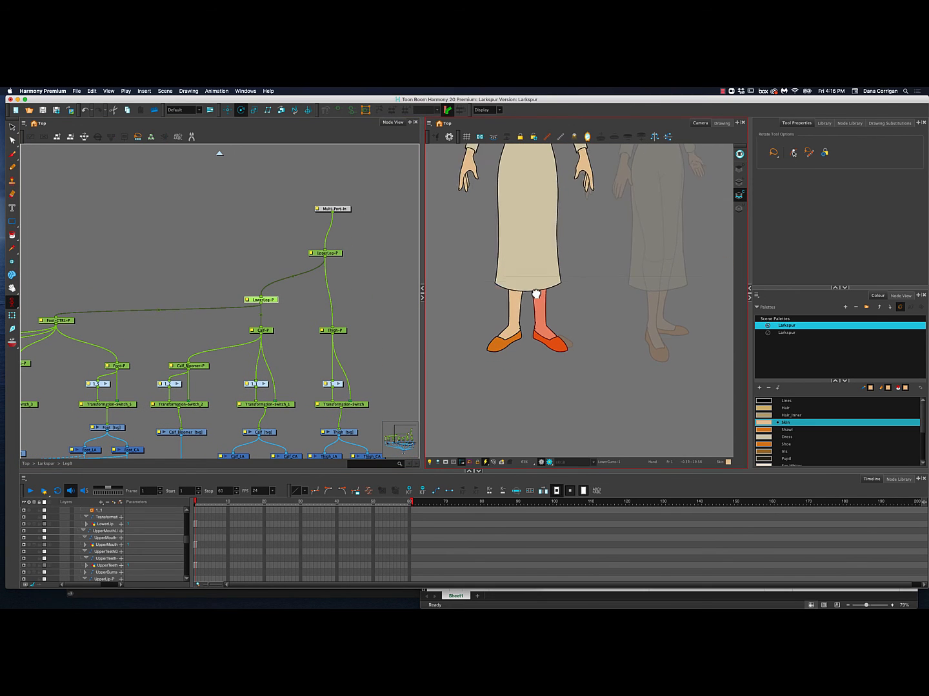
click(253, 332)
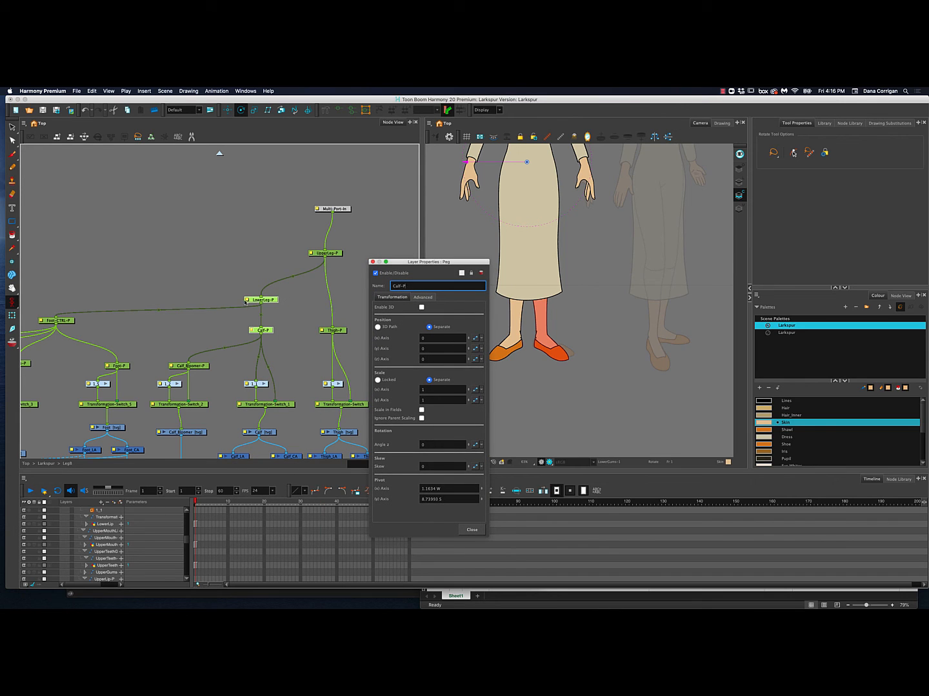
click(246, 301)
drag(462, 258, 310, 259)
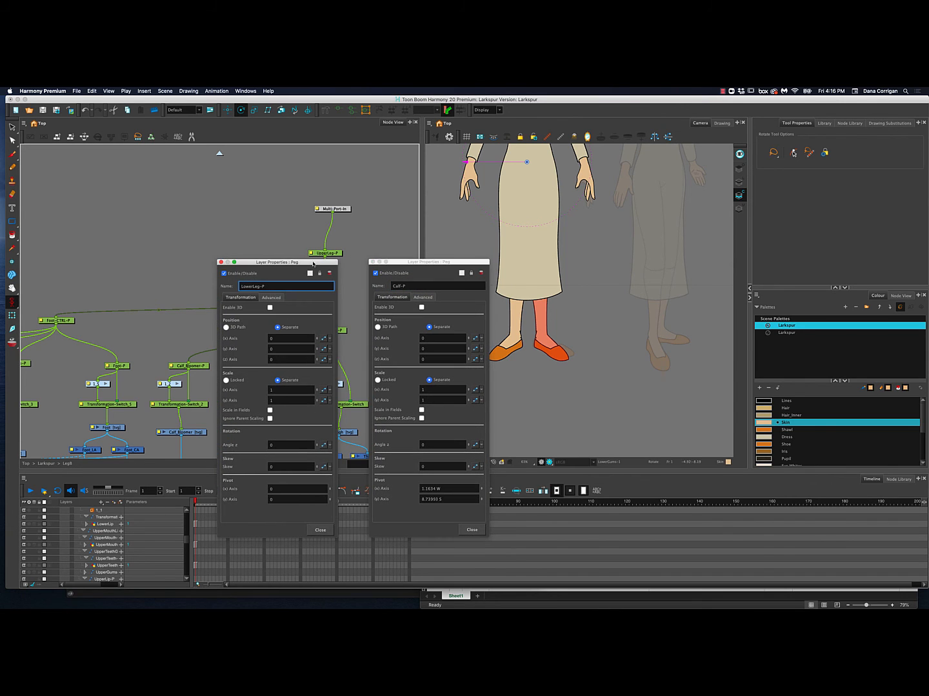
click(445, 489)
key(super+c)
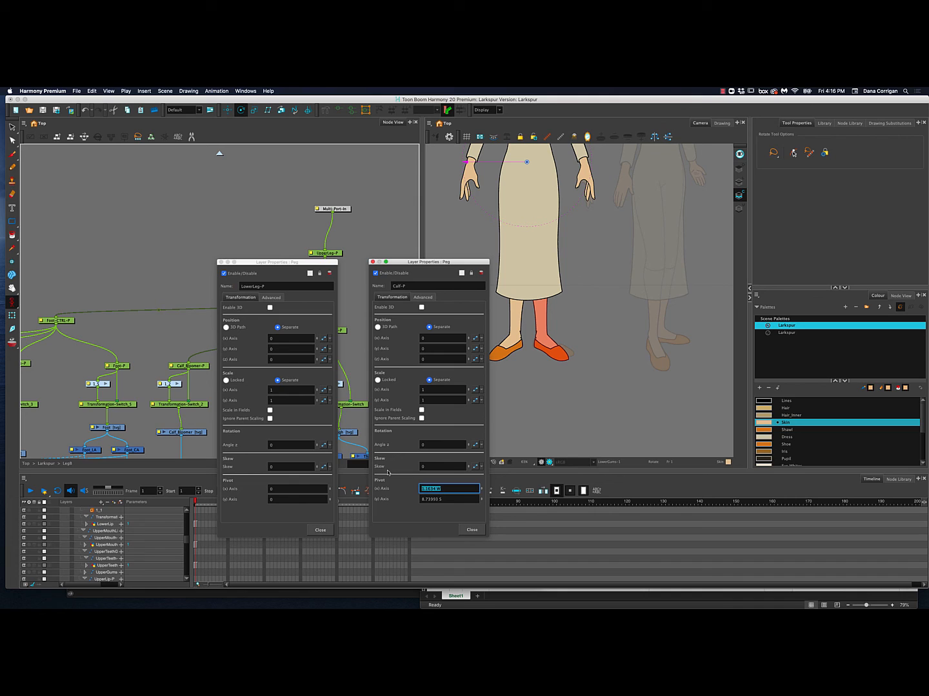
click(270, 488)
key(super+v)
click(449, 499)
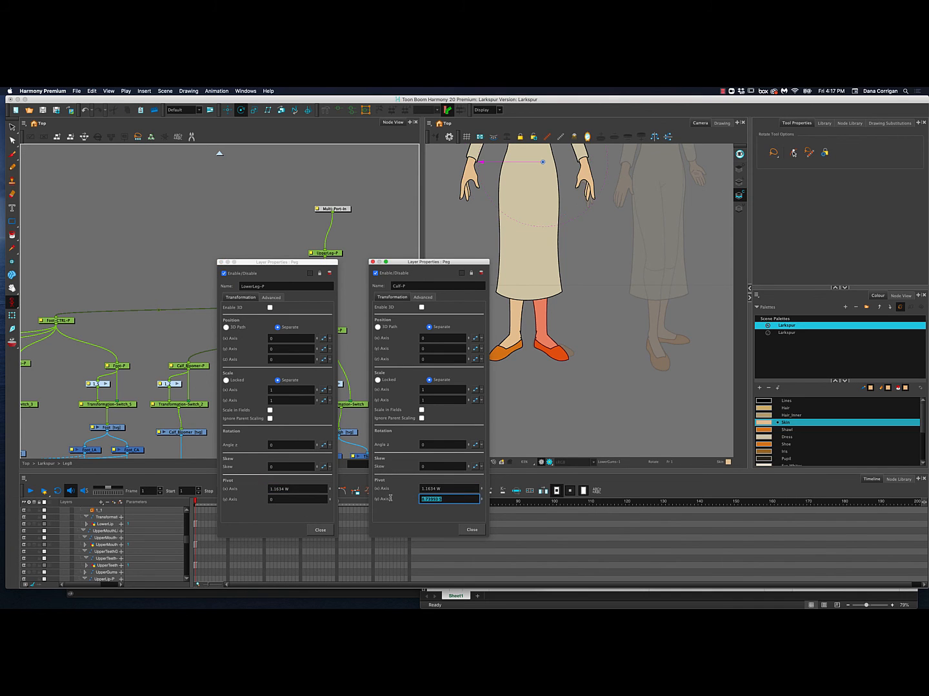
click(299, 500)
text(8.73993 S)
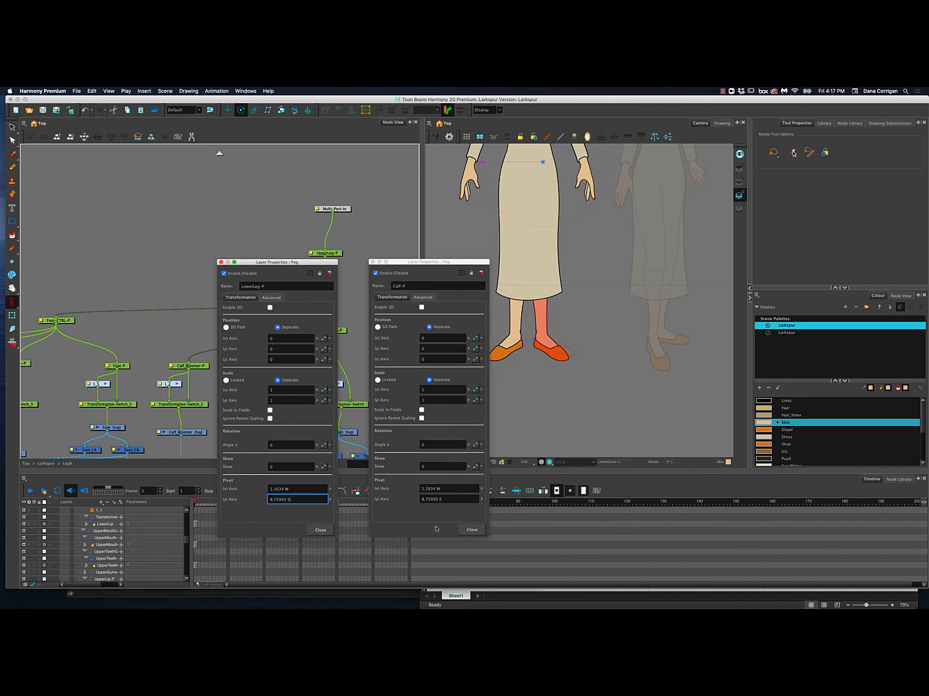
click(472, 530)
click(321, 531)
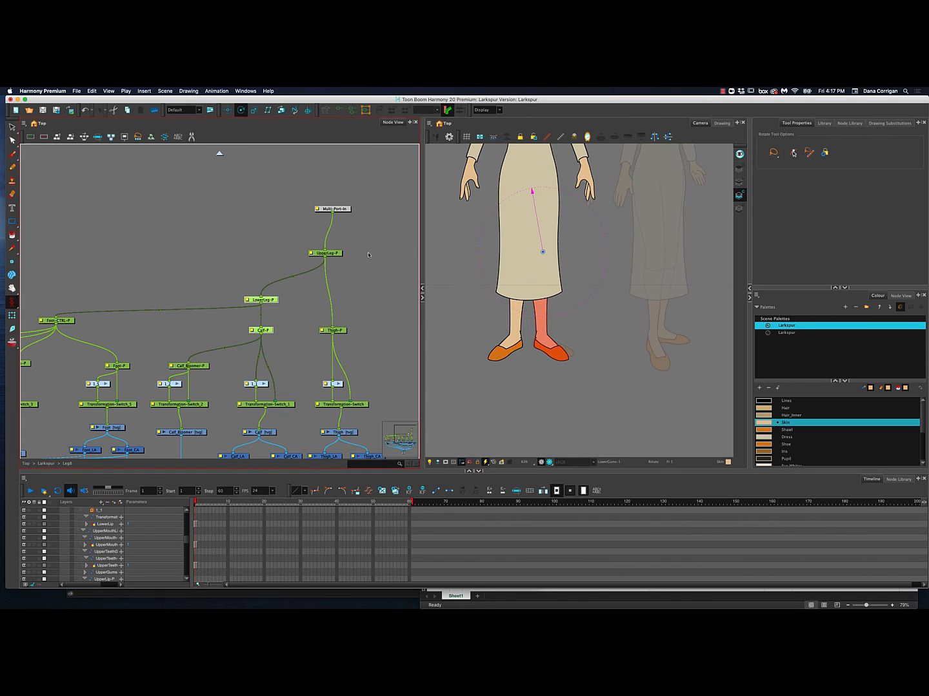
- Leave the LegB group and enter the Torso group to bring its pegs into view
drag(522, 260, 528, 356)
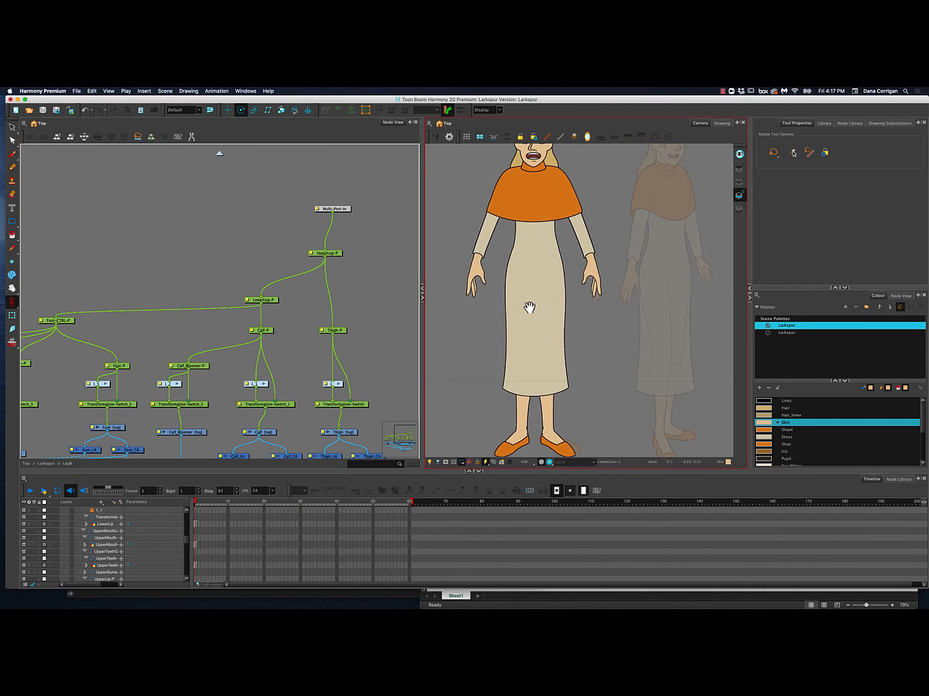
mouse_move(528, 305)
mouse_down()
mouse_move(529, 325)
mouse_move(518, 280)
mouse_up()
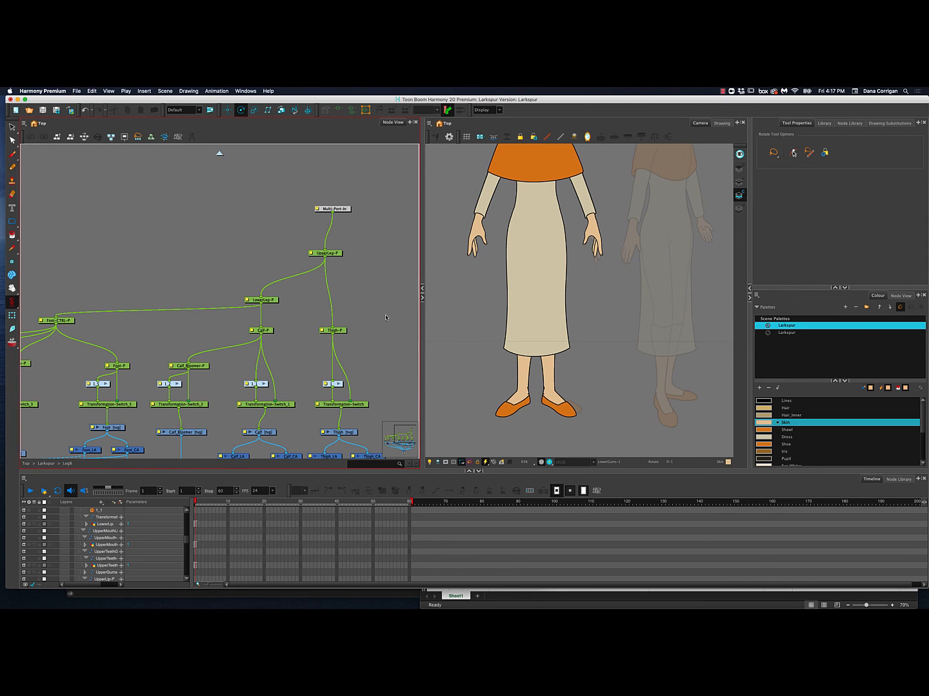
click(219, 154)
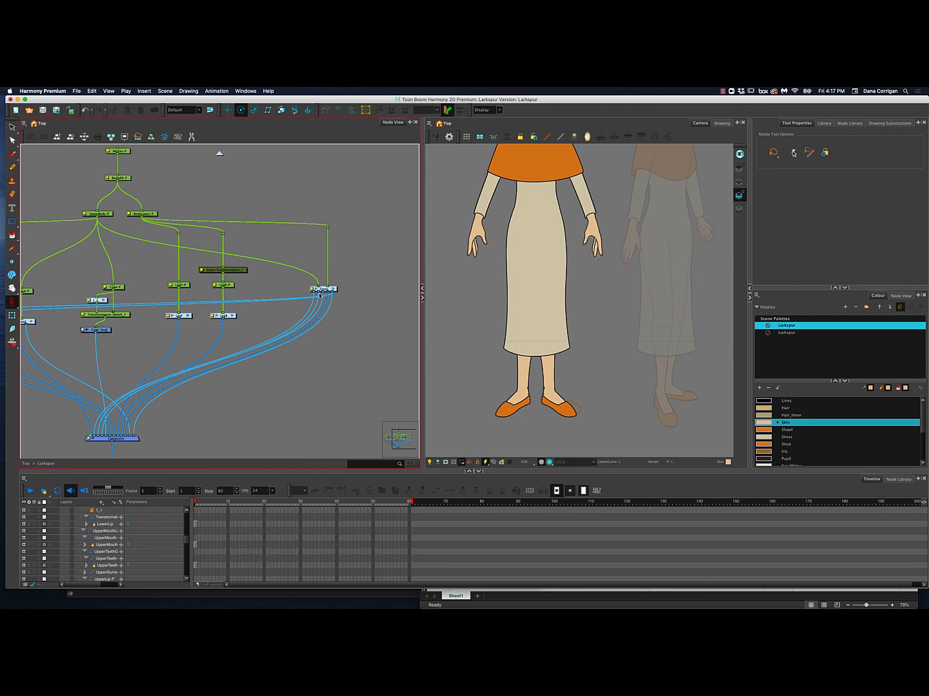
click(333, 291)
drag(280, 256, 132, 289)
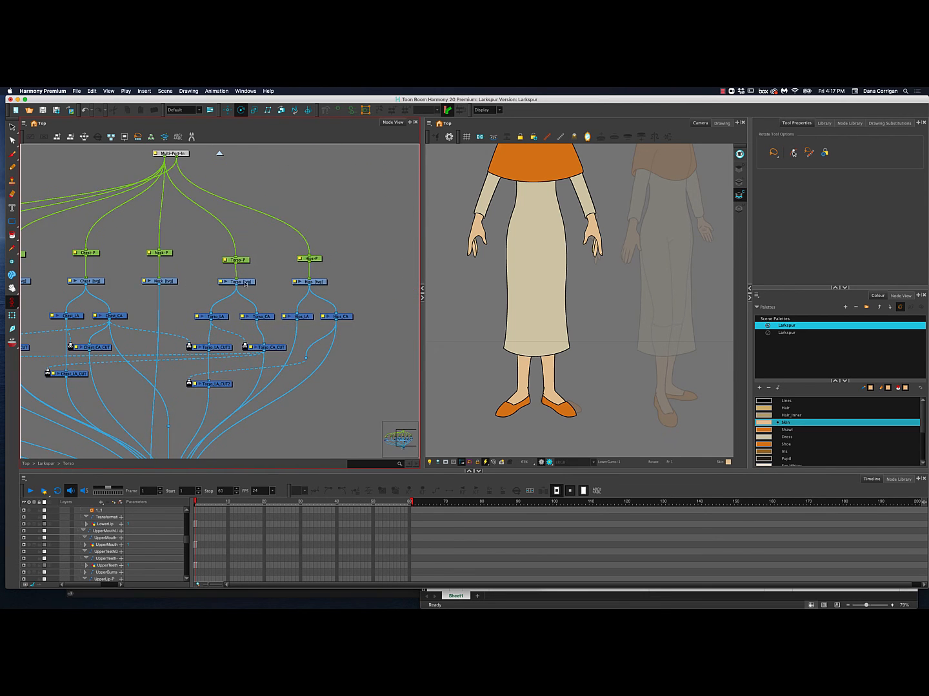
scroll(276, 283, down, 2)
drag(275, 283, 283, 280)
- Select the hips, torso, neck and chest pegs in turn to examine their pivot positions on the body
click(302, 265)
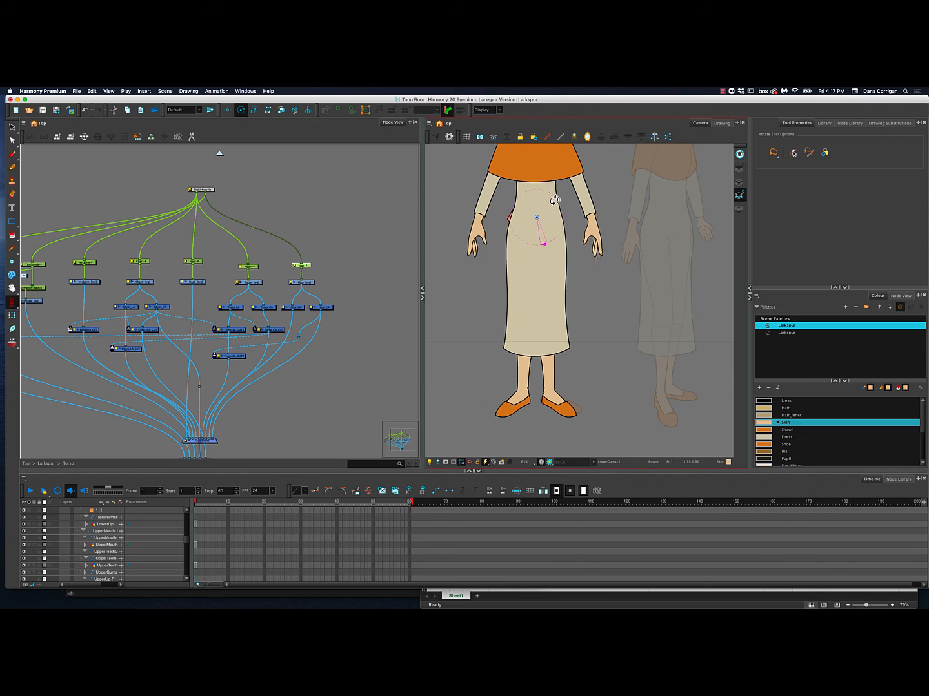
key(shift+t)
click(252, 270)
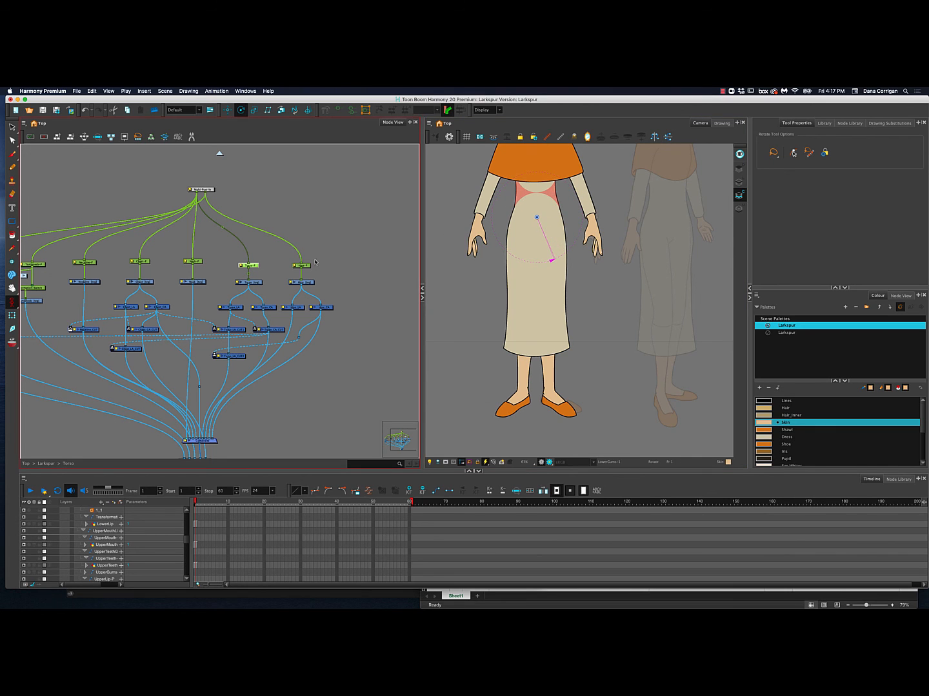
click(194, 262)
scroll(445, 228, up, 5)
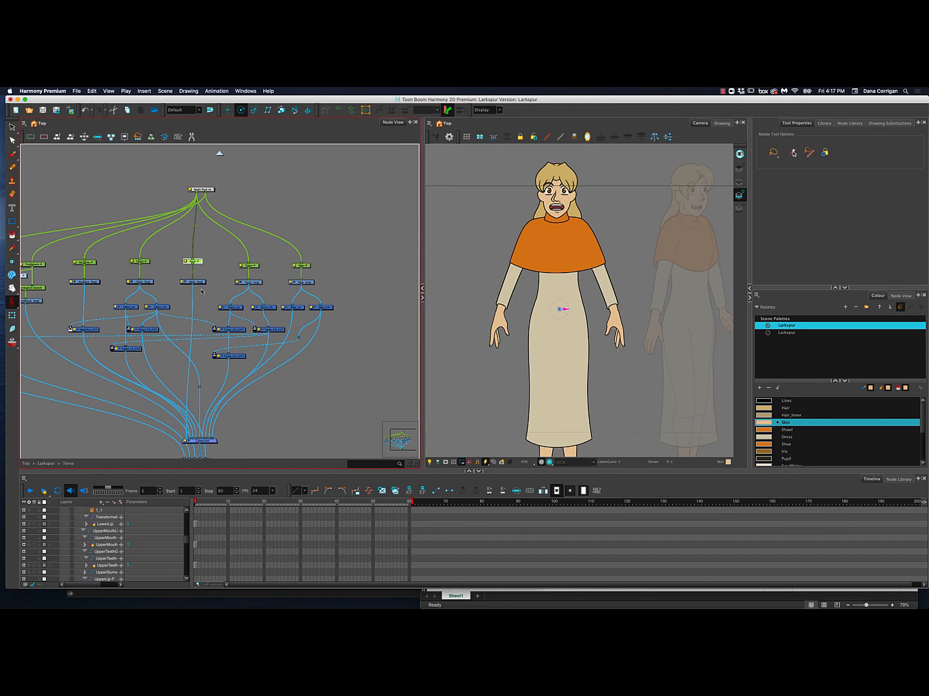
click(148, 263)
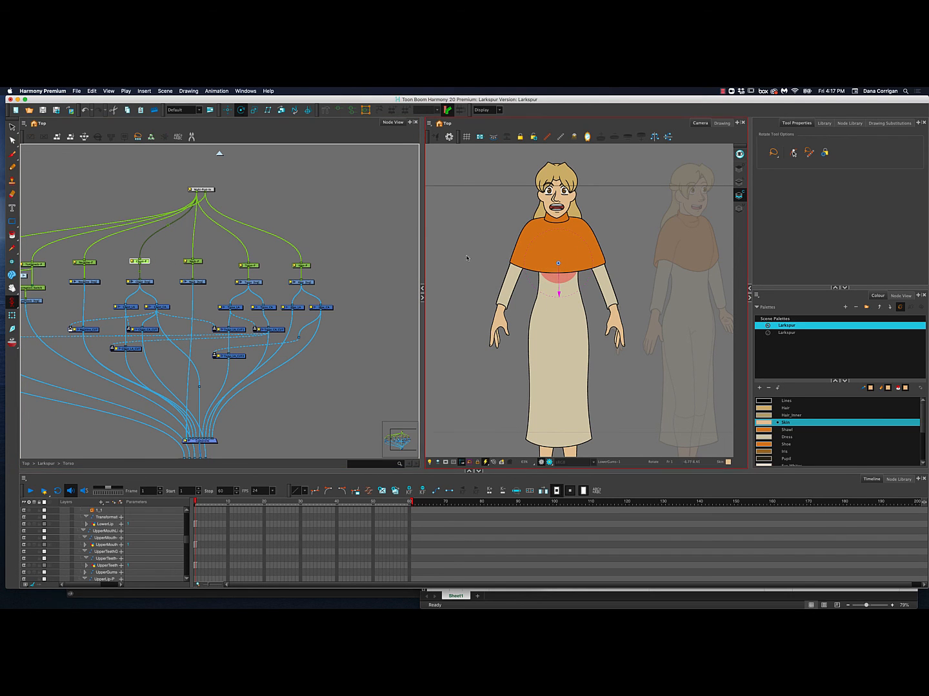
click(194, 262)
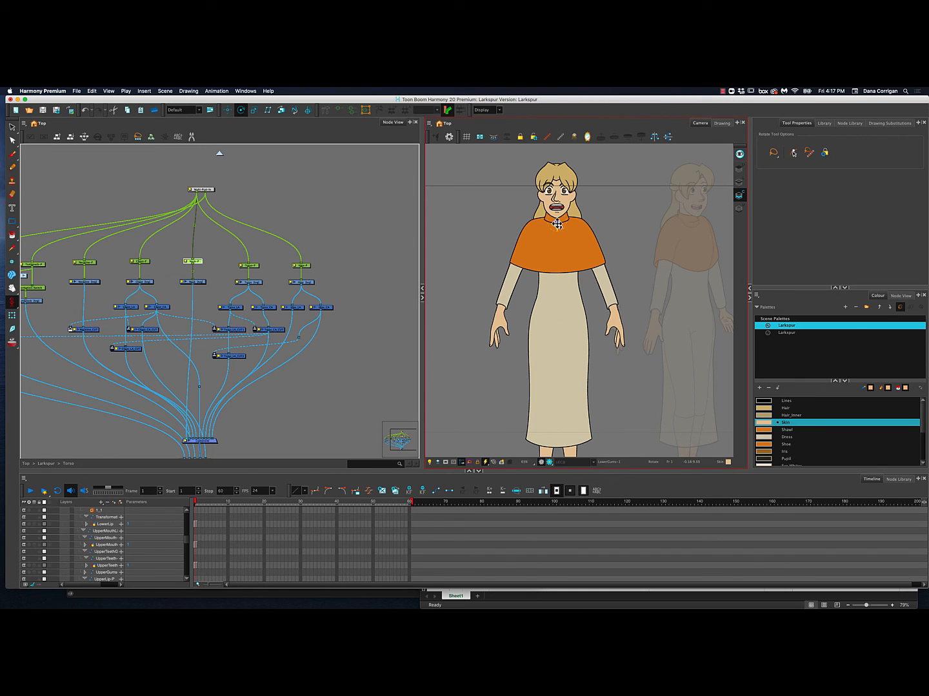
click(519, 264)
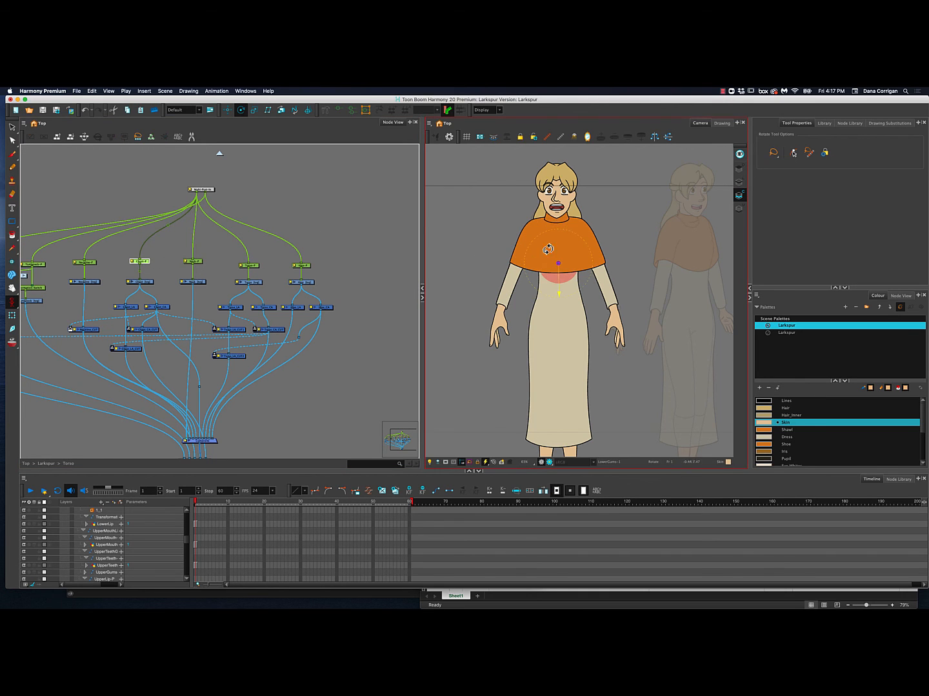
- Try rotating the chest peg about its pivot, and undo the rotation
drag(571, 232, 512, 215)
key(super+z)
- Move the neckline peg's pivot from the waist up to the base of the neck
drag(198, 270, 378, 310)
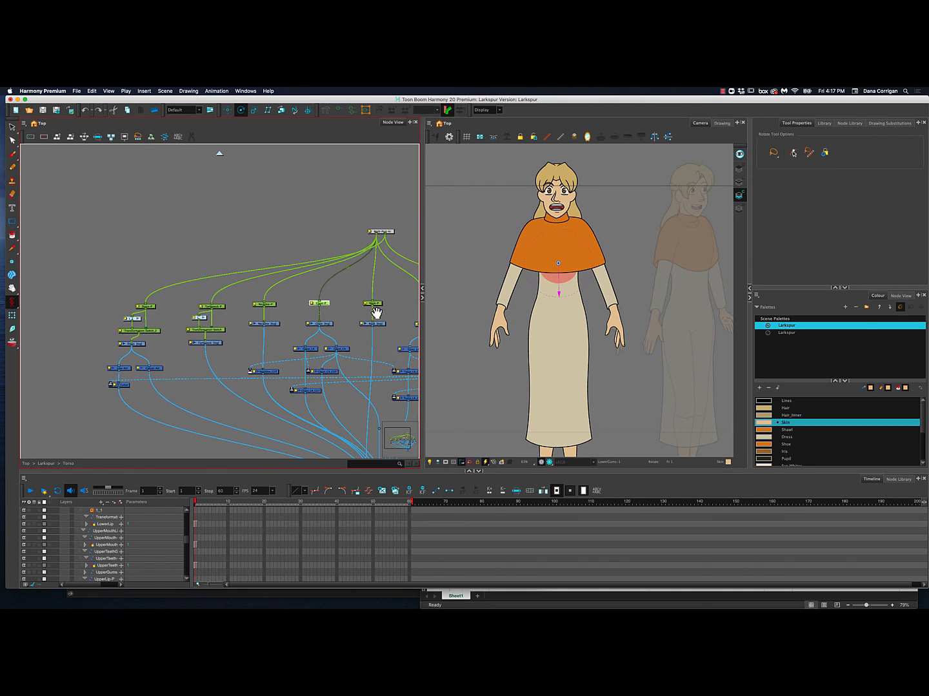
drag(306, 297, 348, 270)
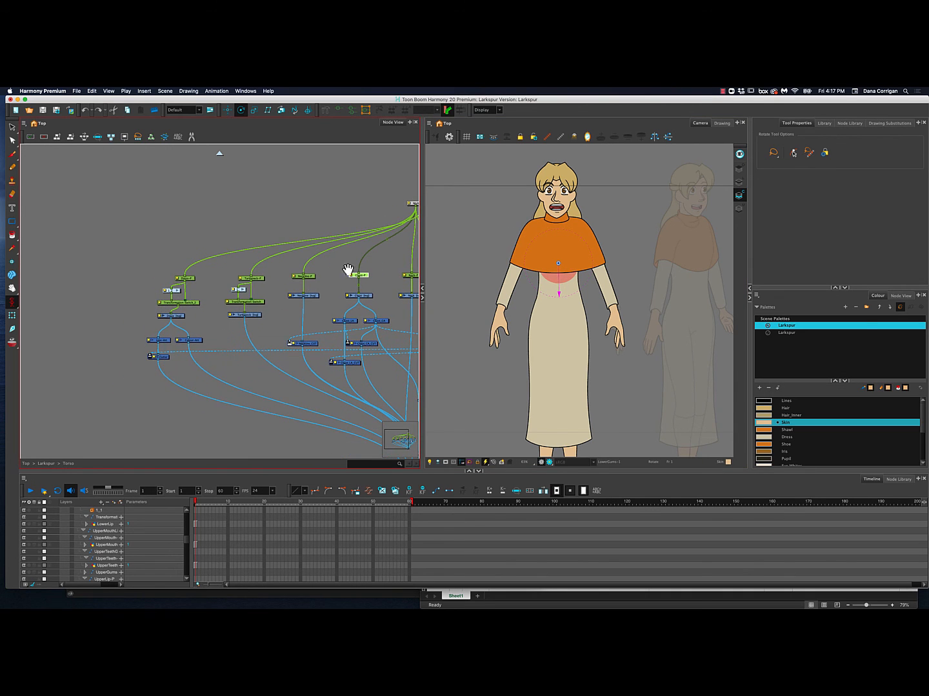
click(314, 278)
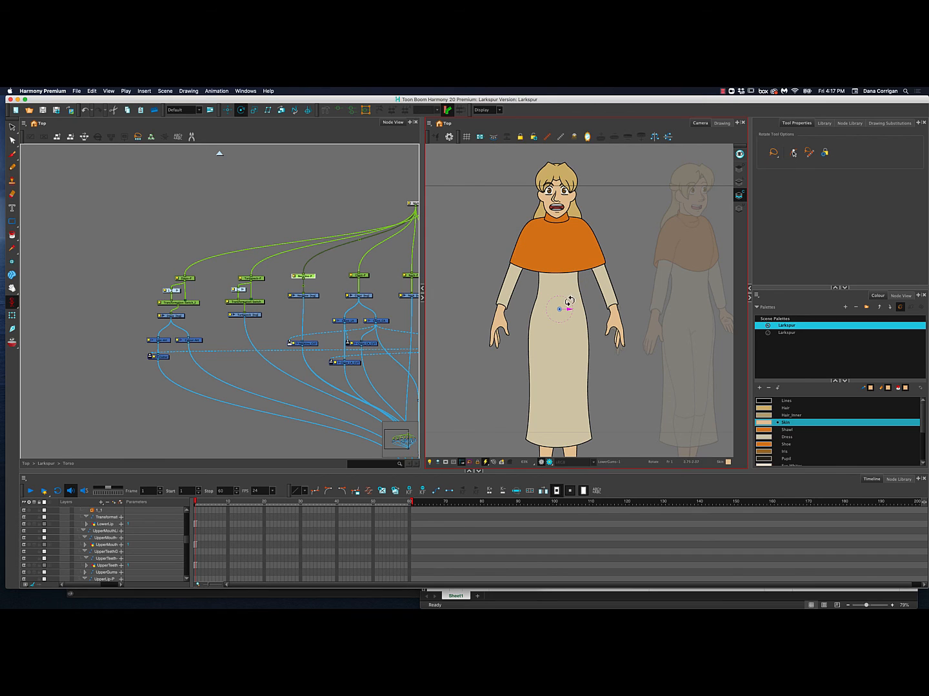
drag(560, 308, 557, 223)
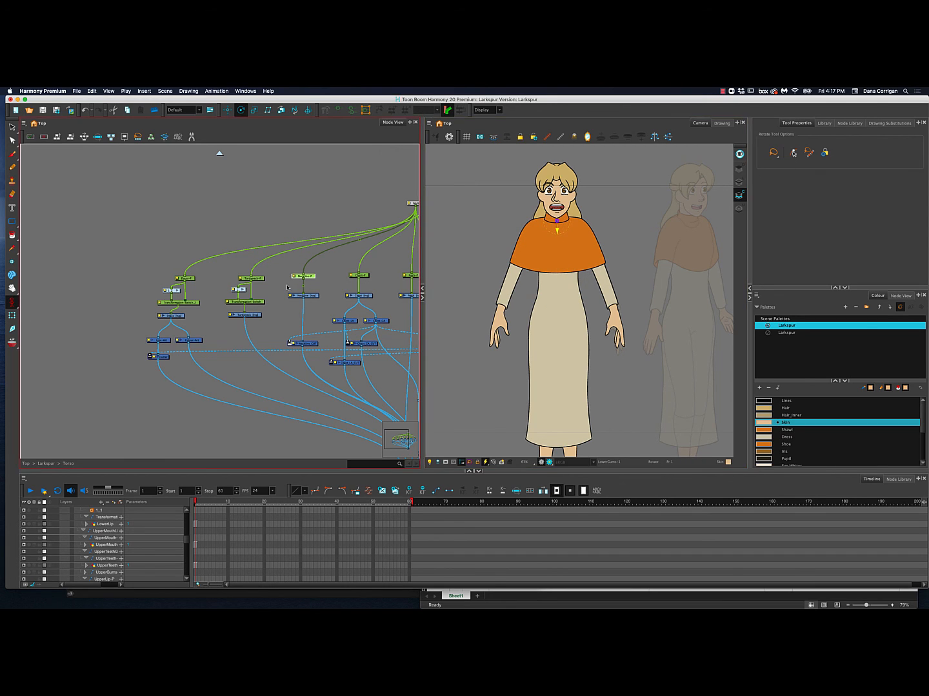
- Copy the Turtleneck-P pivot to the Neck-P peg, setting X to 0.208333 W and Y to 8.33331 N
click(314, 278)
drag(314, 278, 235, 284)
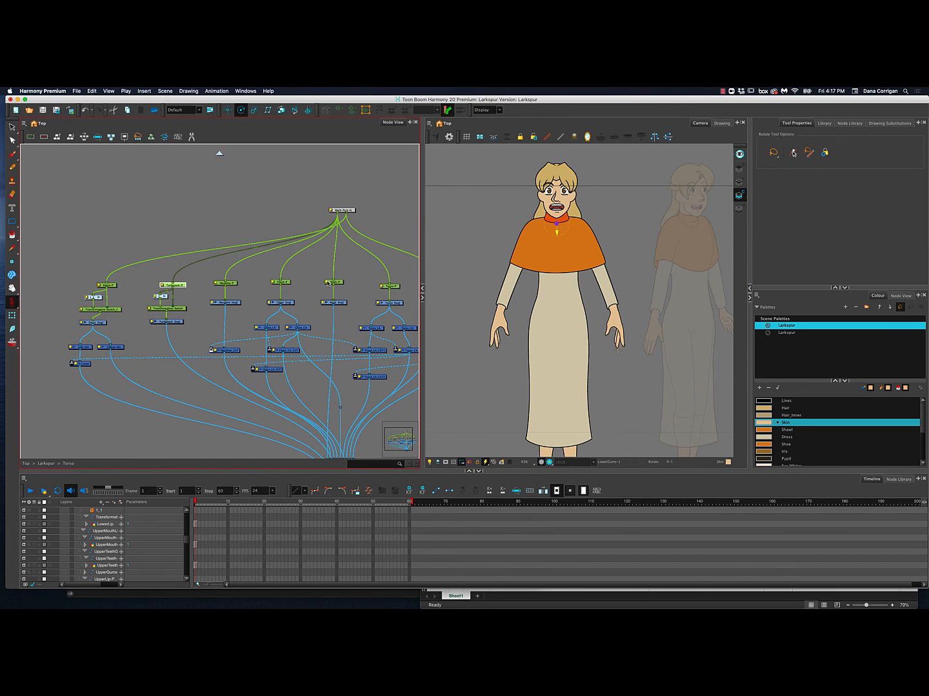
double_click(164, 286)
drag(311, 268, 387, 255)
click(328, 284)
drag(197, 488, 133, 489)
key(super+c)
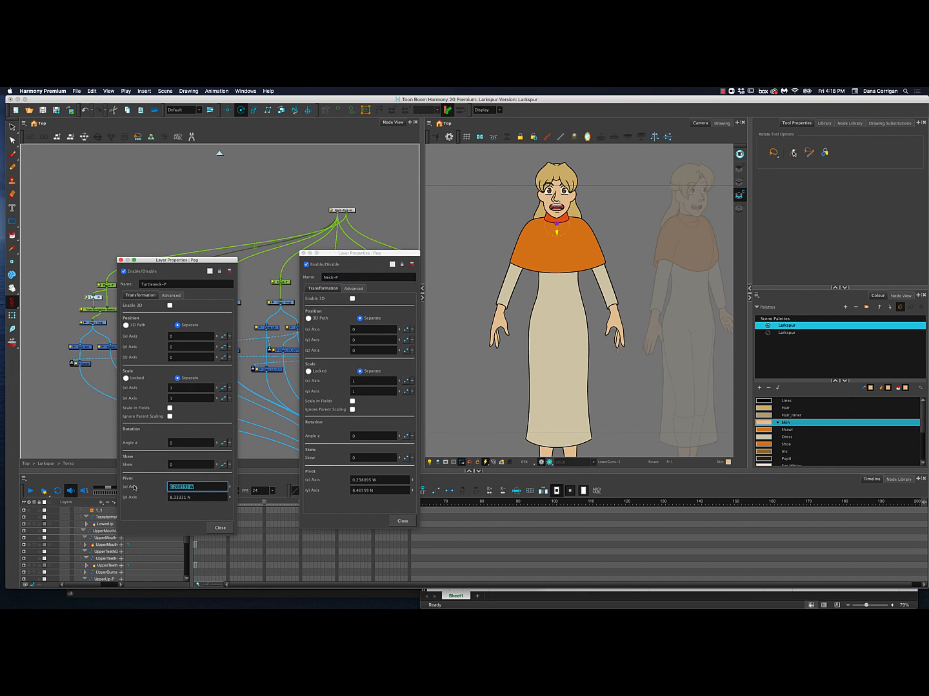
drag(383, 481, 327, 481)
key(super+v)
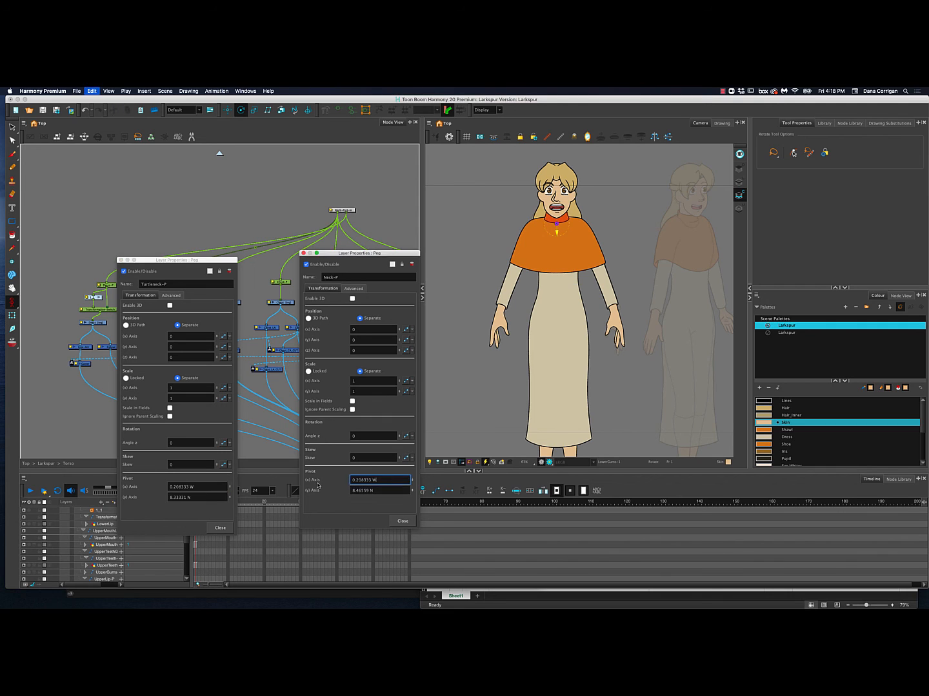
drag(207, 498, 138, 497)
key(super+c)
drag(383, 490, 327, 490)
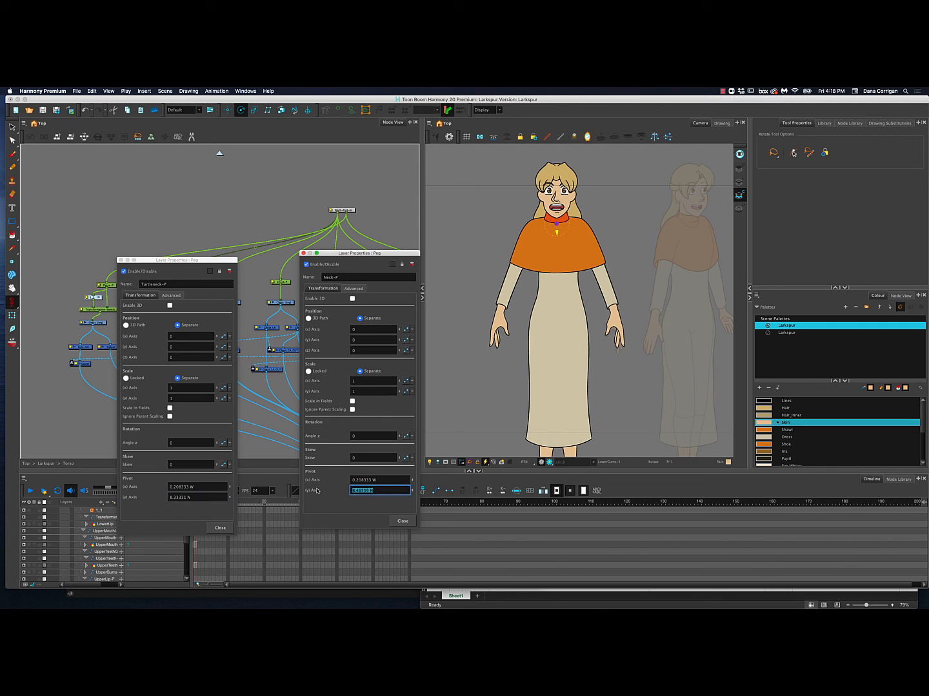
key(super+v)
click(397, 519)
click(220, 528)
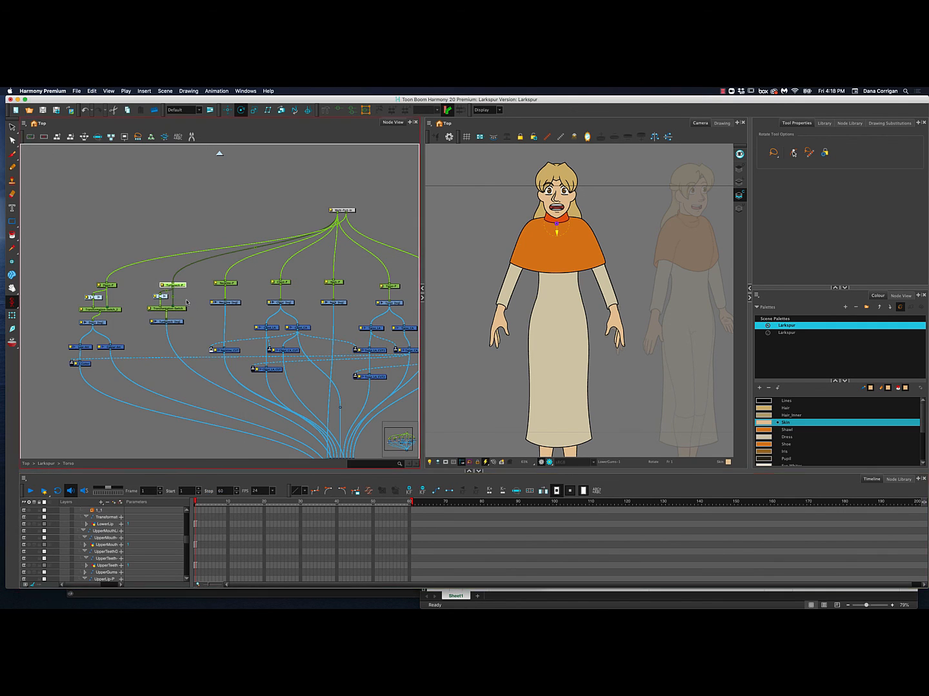
- Try rotating the skirt peg about its waist pivot, and undo the rotation
click(113, 285)
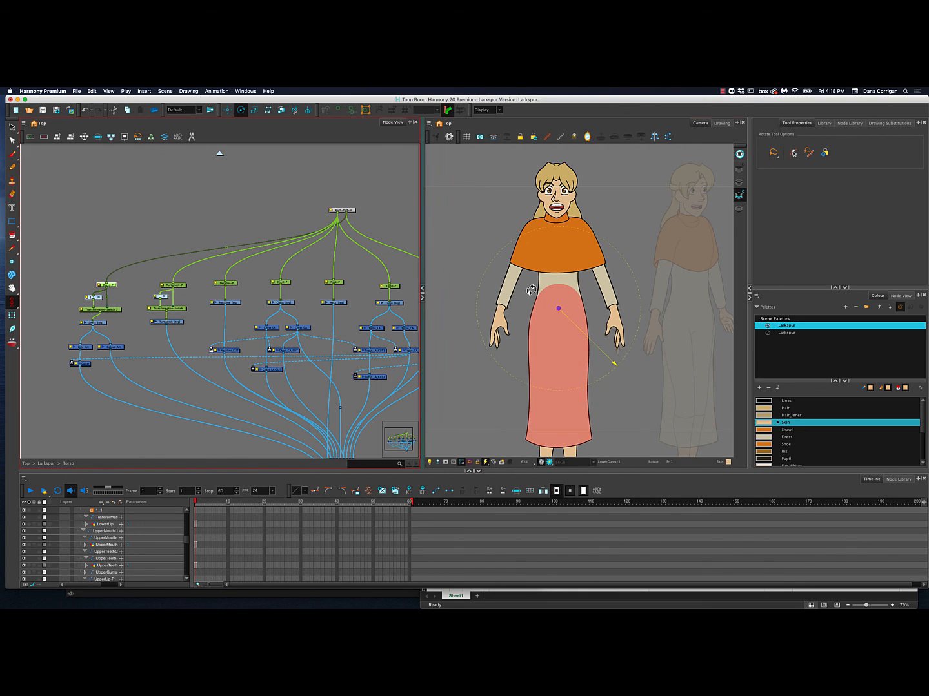
mouse_move(623, 259)
mouse_down()
mouse_move(613, 245)
mouse_move(612, 283)
mouse_move(599, 227)
mouse_move(613, 285)
mouse_up()
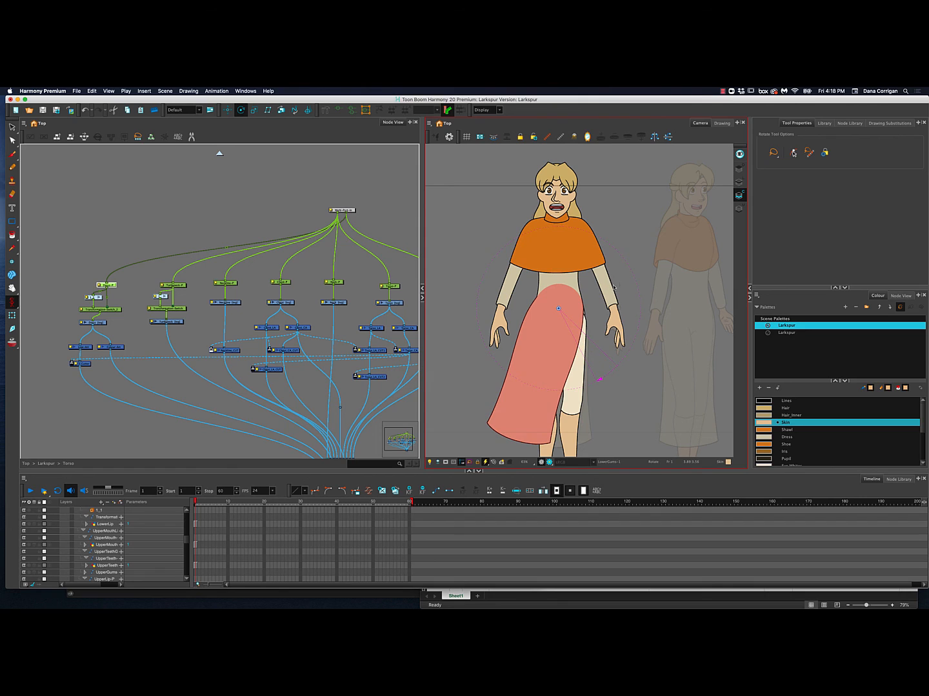
key(super+z)
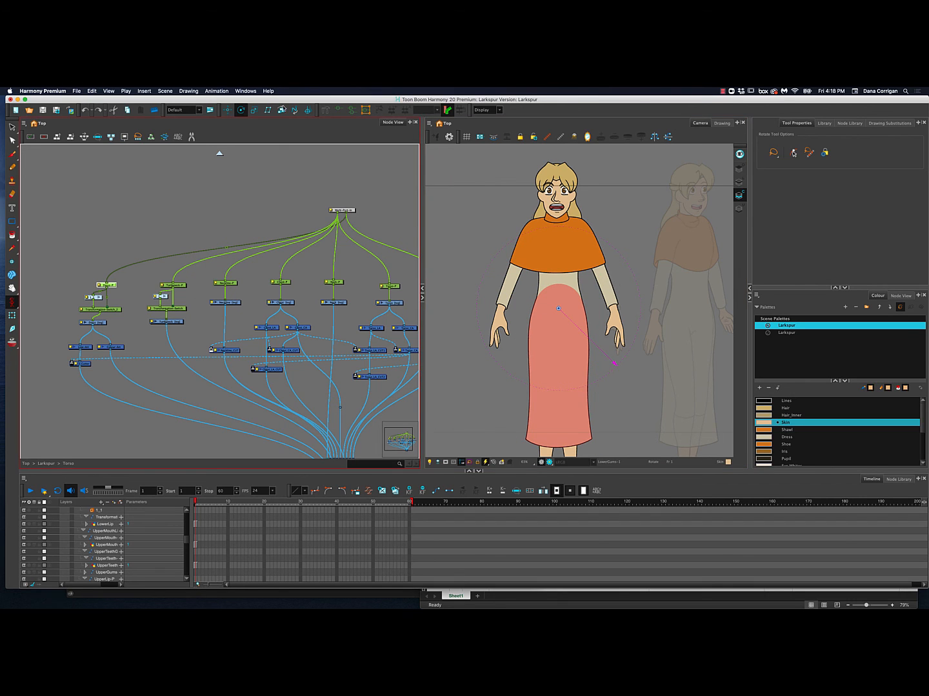
- Try pulling a deformation point on the skirt's side edge outward with the Transform tool, and undo the deformation
click(572, 289)
click(12, 316)
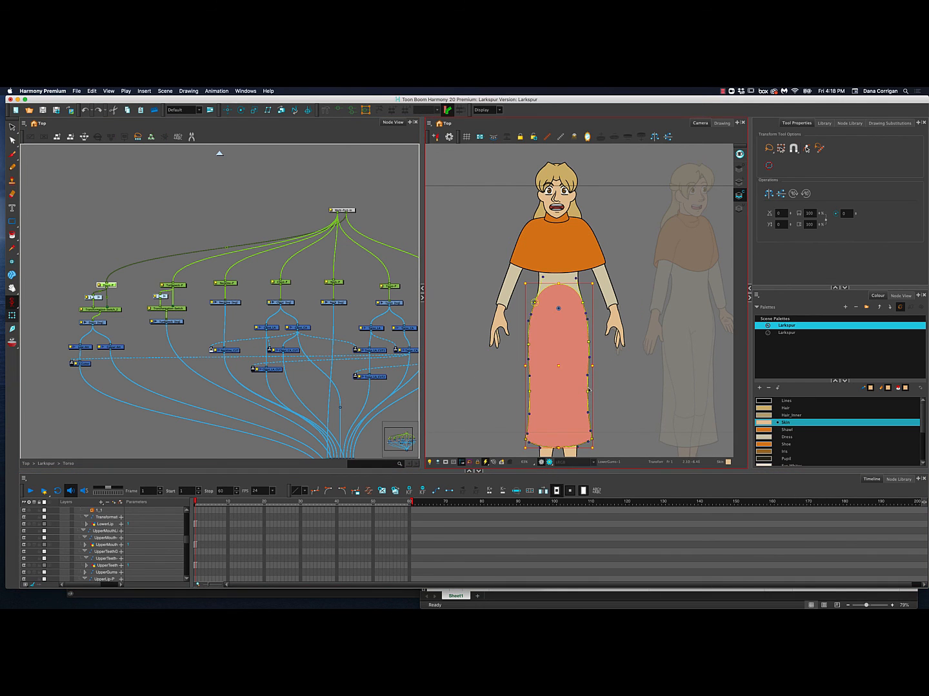
drag(590, 392, 606, 393)
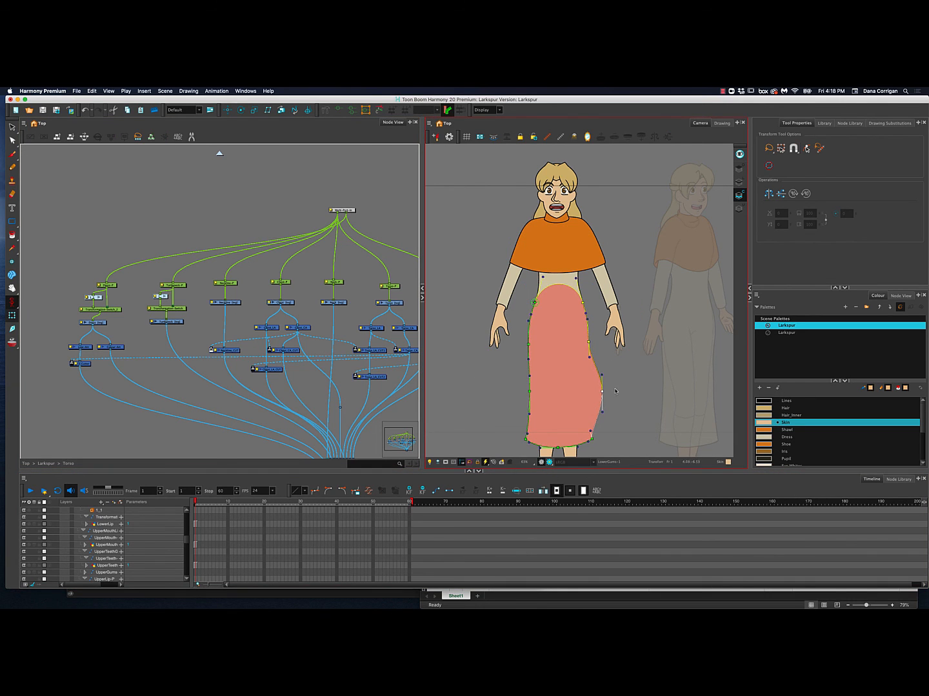
key(super+z)
- Save the scene and leave the Torso group to show the whole Larkspur node network
key(super+s)
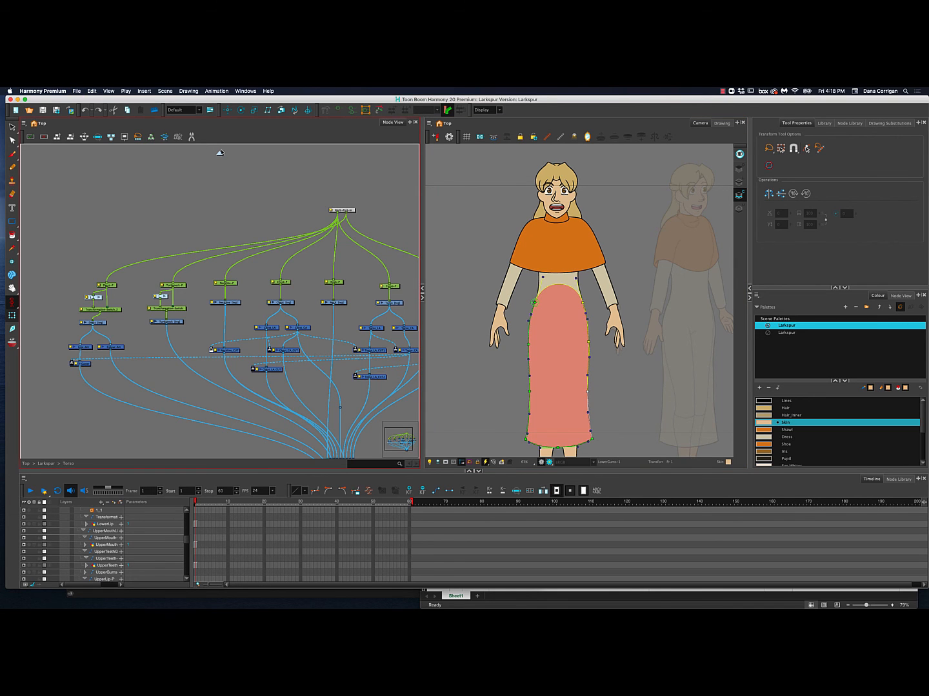
click(220, 153)
click(144, 297)
drag(143, 296, 347, 287)
scroll(348, 288, down, 1)
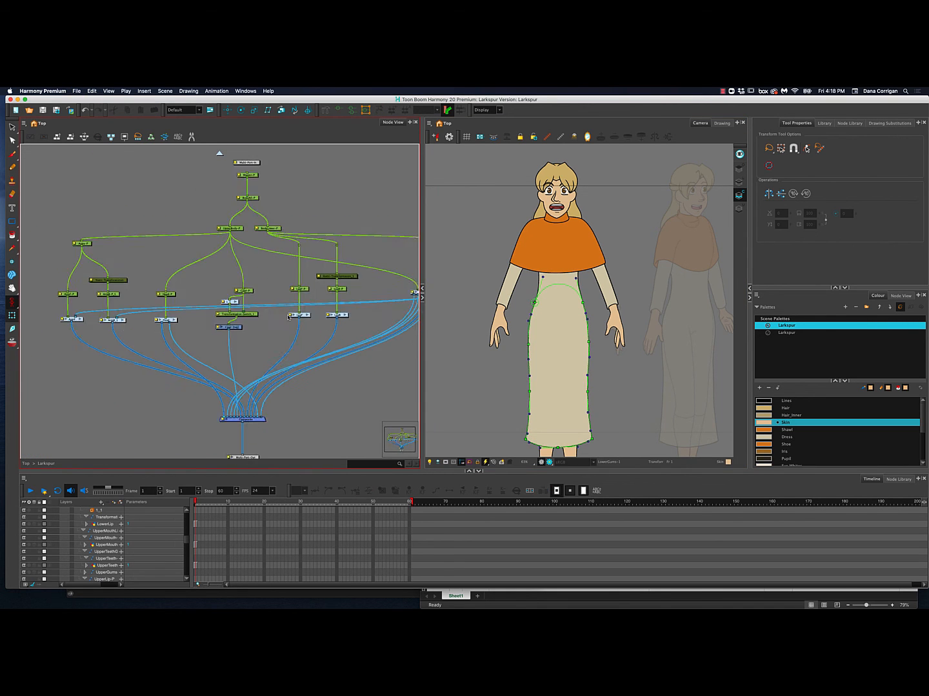
scroll(288, 316, down, 2)
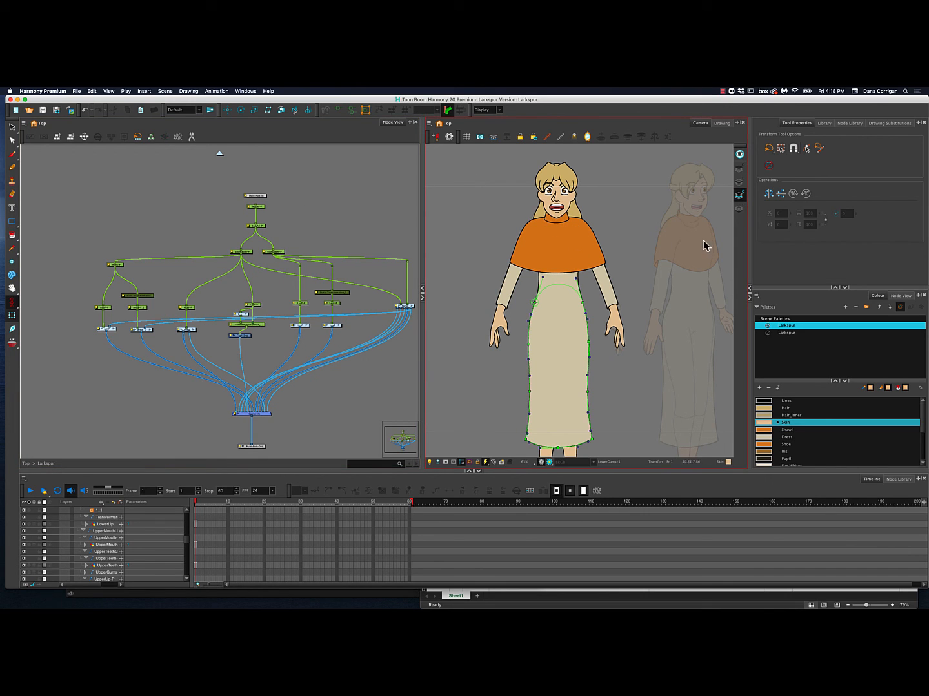
- Examine the faded turnaround reference poses beside the front-view character in the camera view
drag(676, 260, 570, 255)
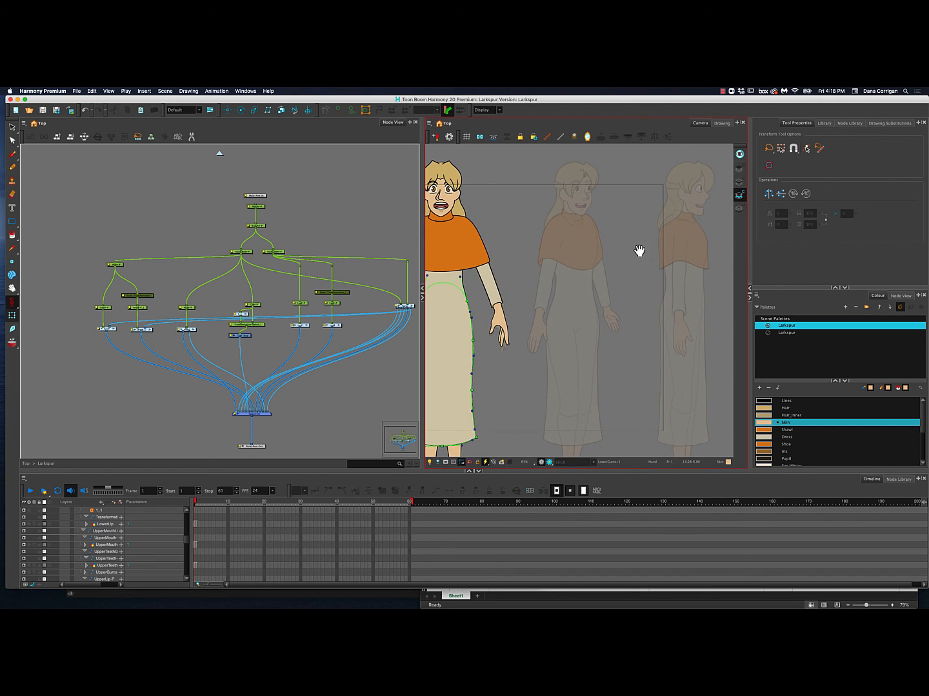
drag(638, 253, 541, 241)
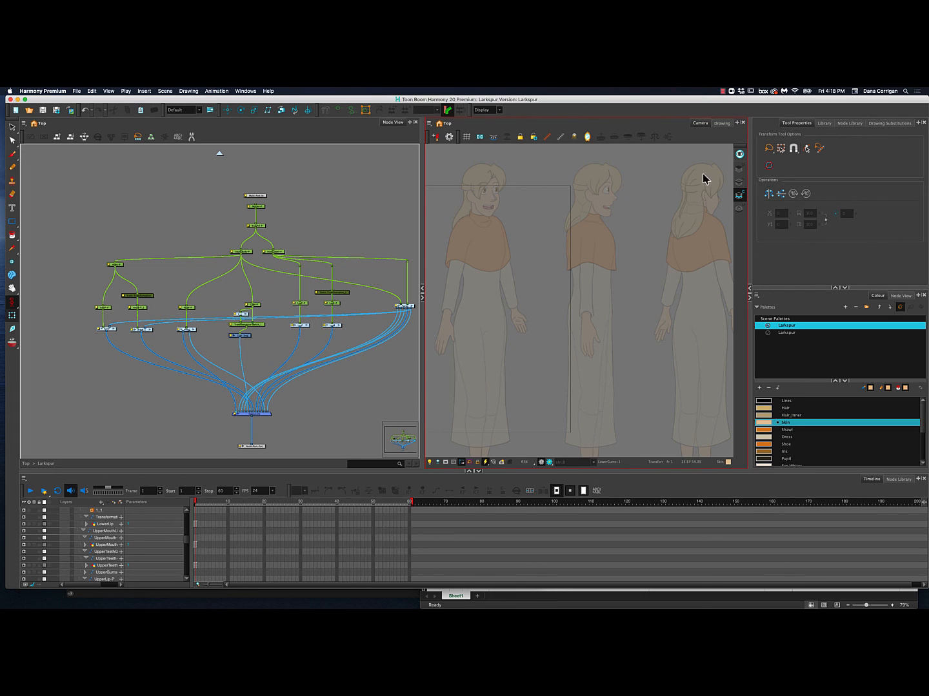
drag(674, 270, 701, 255)
drag(573, 268, 699, 294)
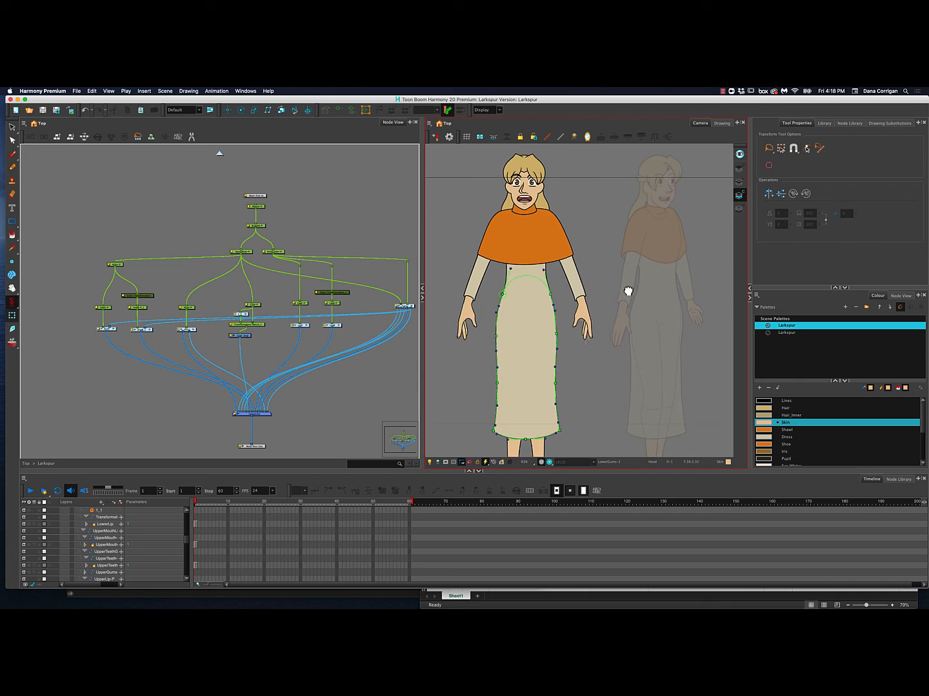
drag(628, 292, 628, 289)
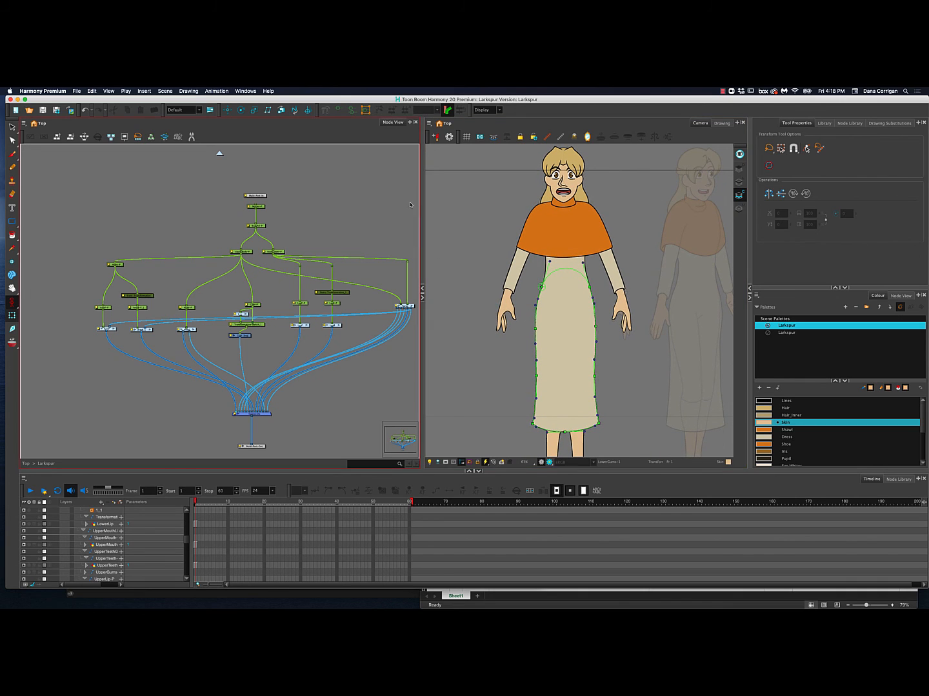
- Leave the Larkspur group for the scene's top level and bring the Ref backdrop into view
click(221, 156)
drag(316, 229, 284, 176)
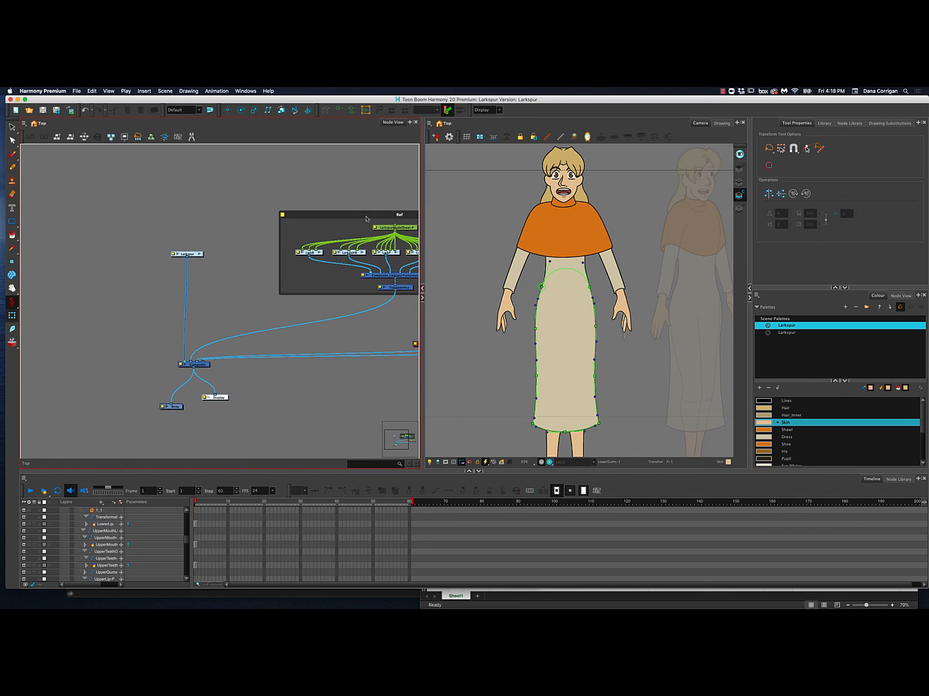